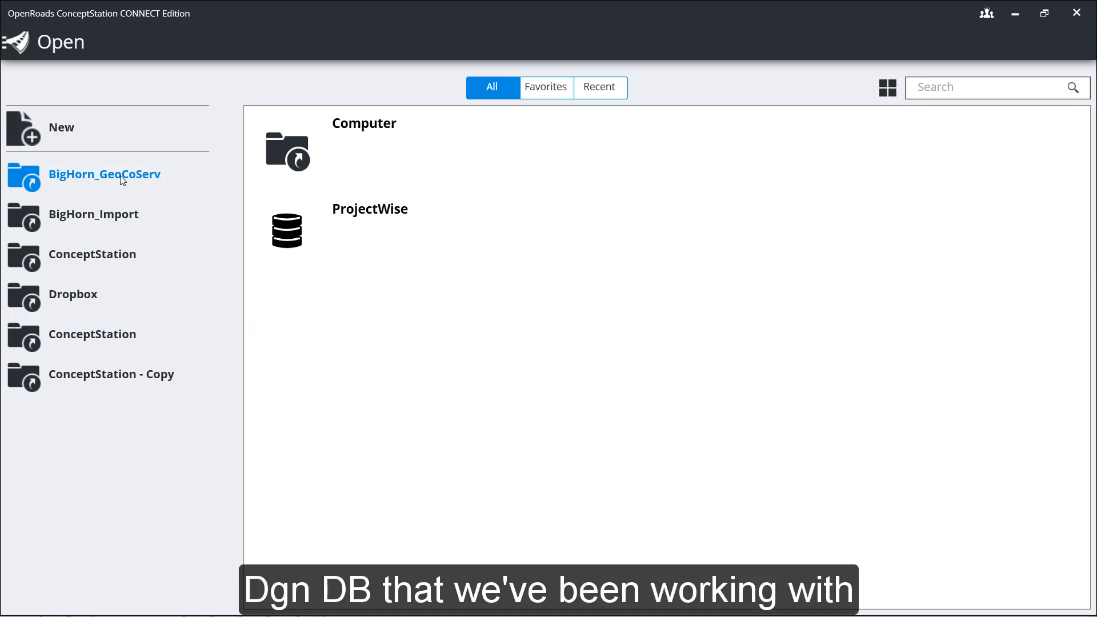
# - Open the BigHorn_GeoCoServ.dgndb file from the BigHorn_GeoCoServ folder
pyautogui.click(120, 176)
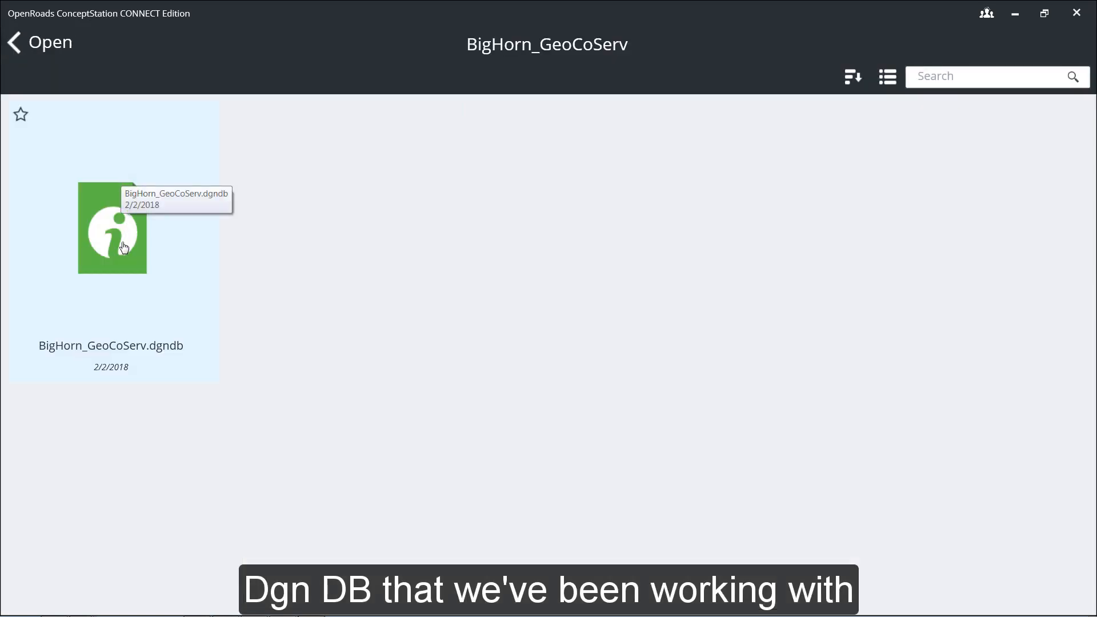
pyautogui.click(124, 246)
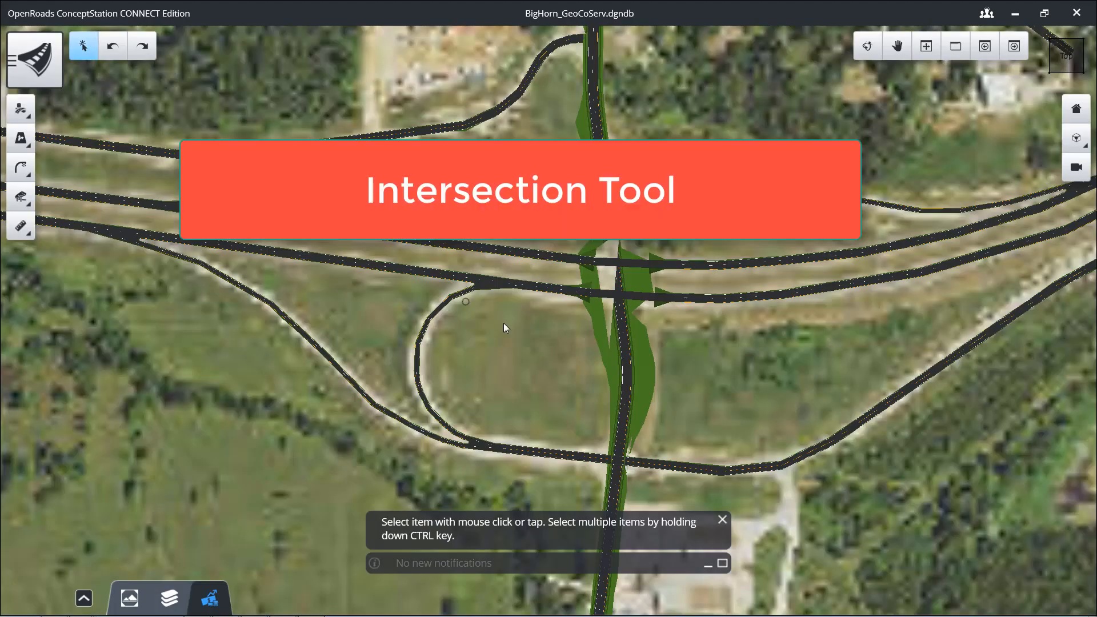
# - Delete the existing roadway north of the highway that curves up to the crossing road
pyautogui.moveTo(632, 197); pyautogui.dragTo(593, 367, button='middle')
pyautogui.press('Escape')
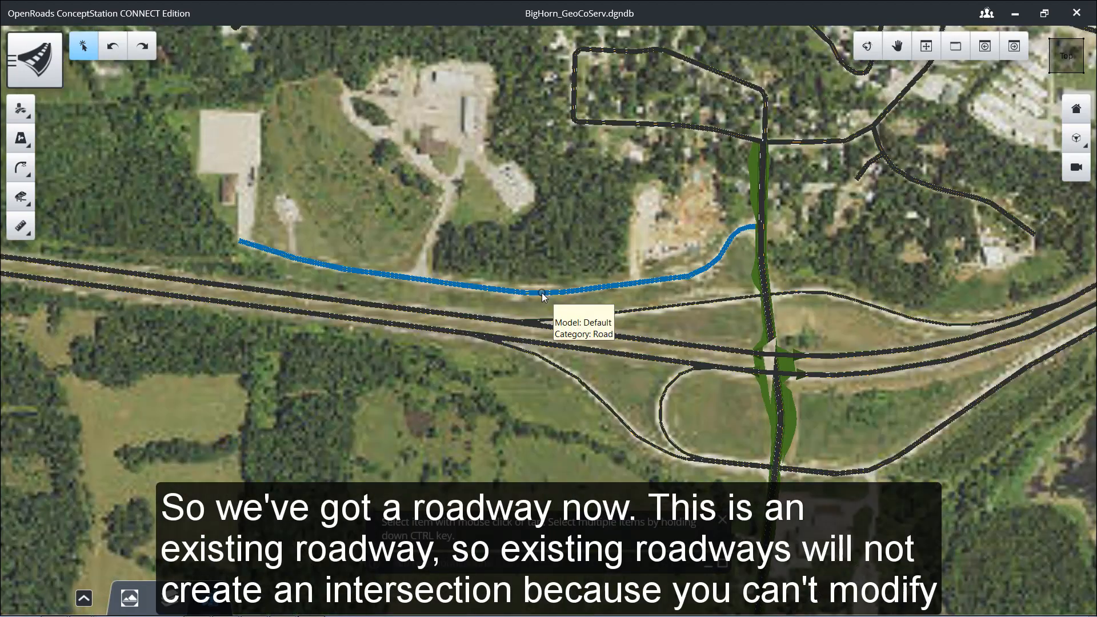
pyautogui.click(542, 294)
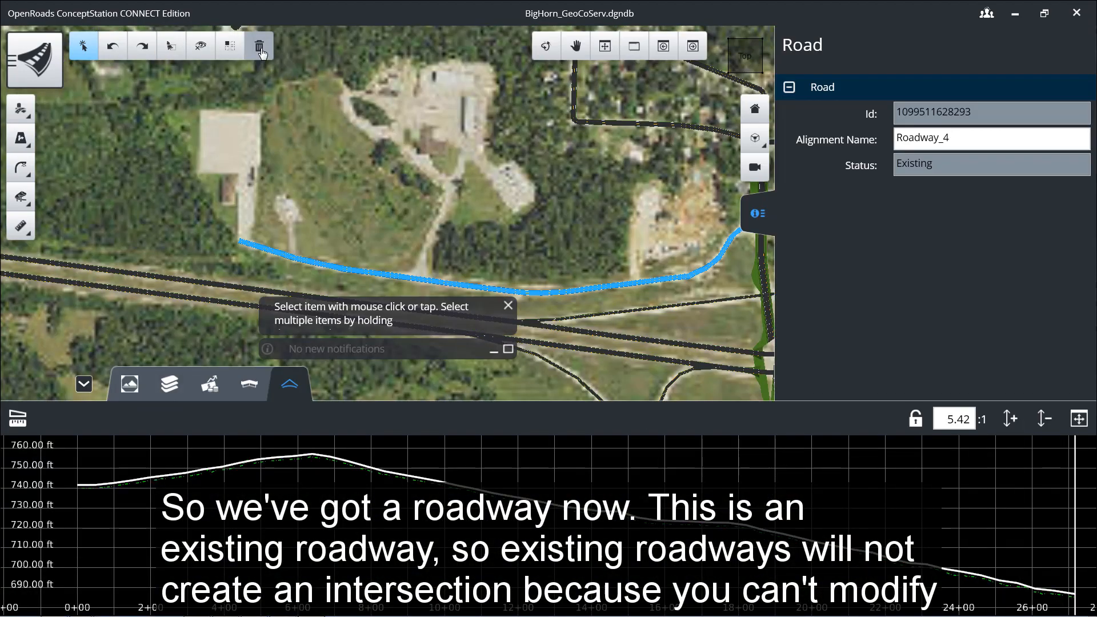
pyautogui.click(363, 131)
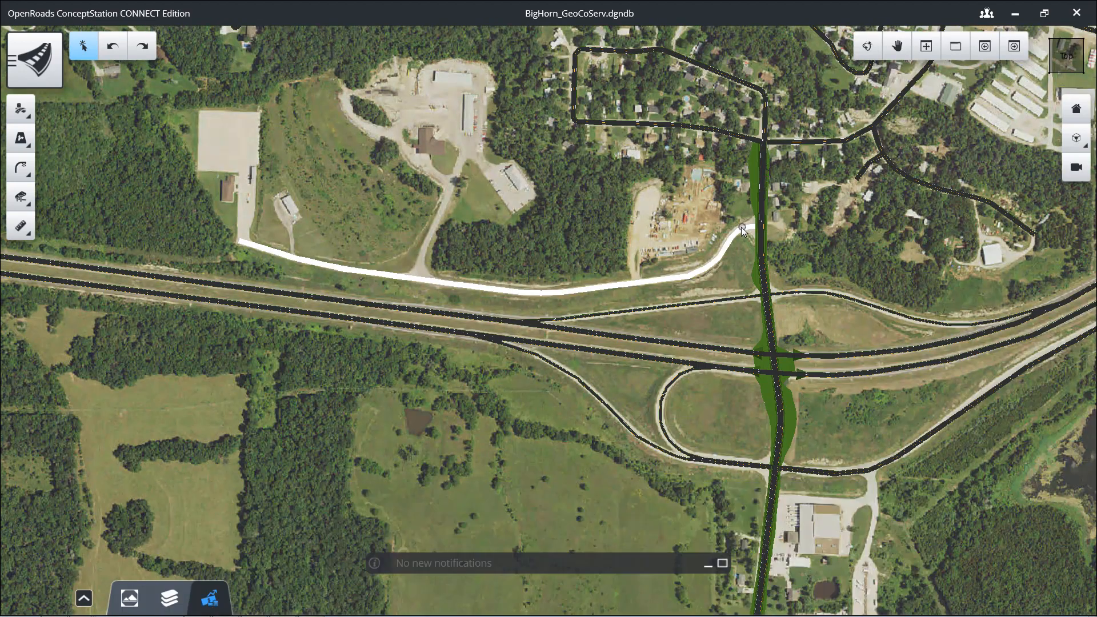
# - Place a Rural Local Road, 2 Lane with shoulders, 30 MPH, Best fit profile, along the old roadway and across the north-south road
pyautogui.scroll(4, 744, 241)
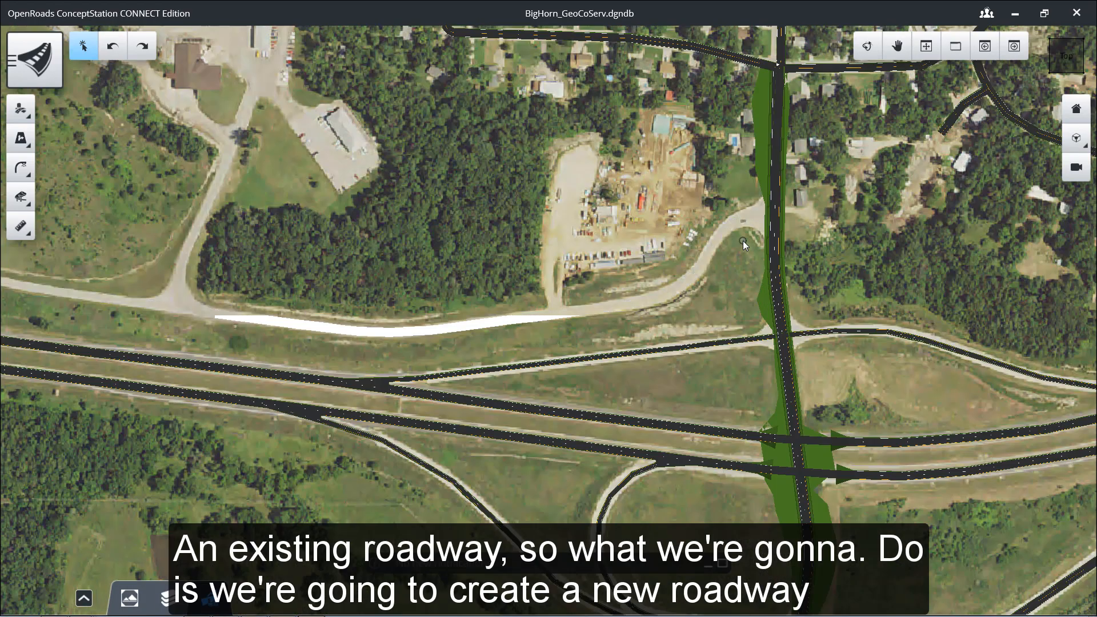
pyautogui.moveTo(743, 241); pyautogui.dragTo(622, 265, button='middle')
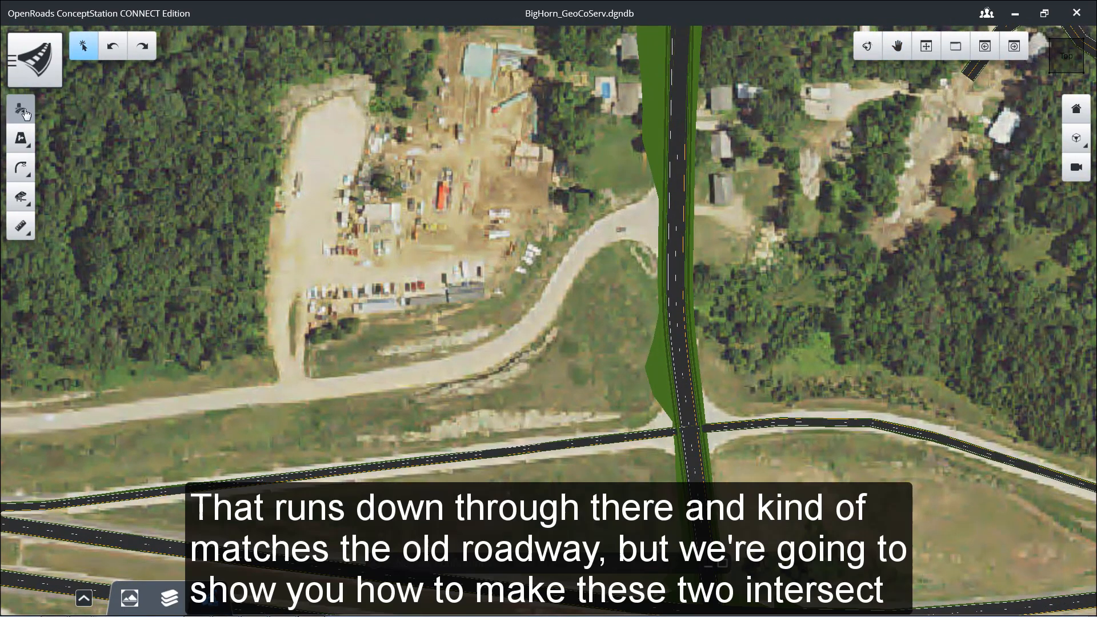
pyautogui.click(21, 111)
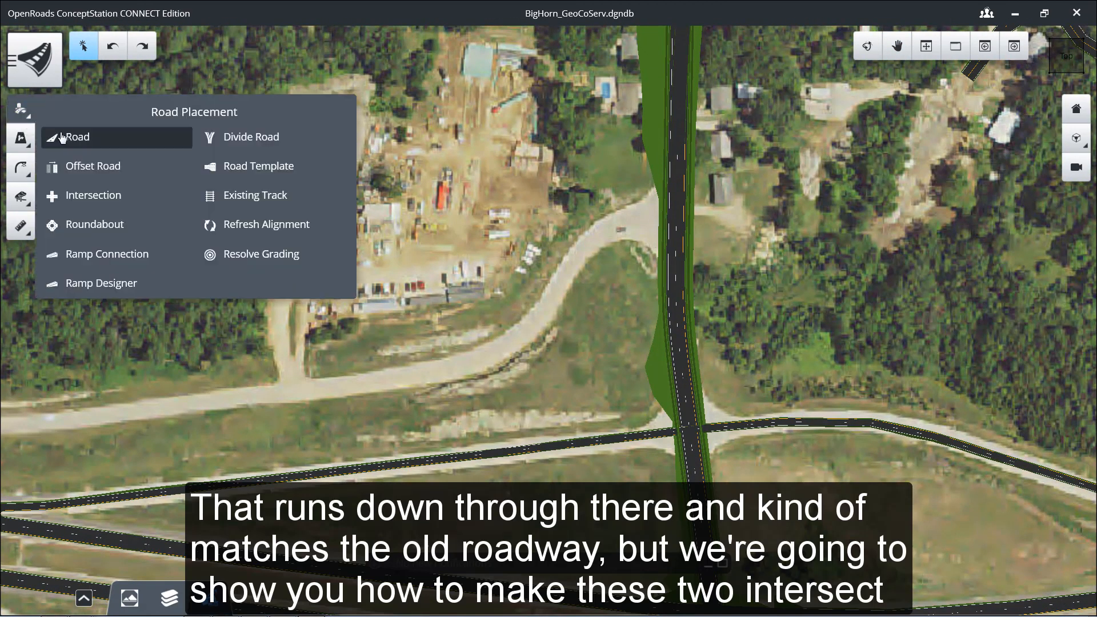
pyautogui.click(64, 139)
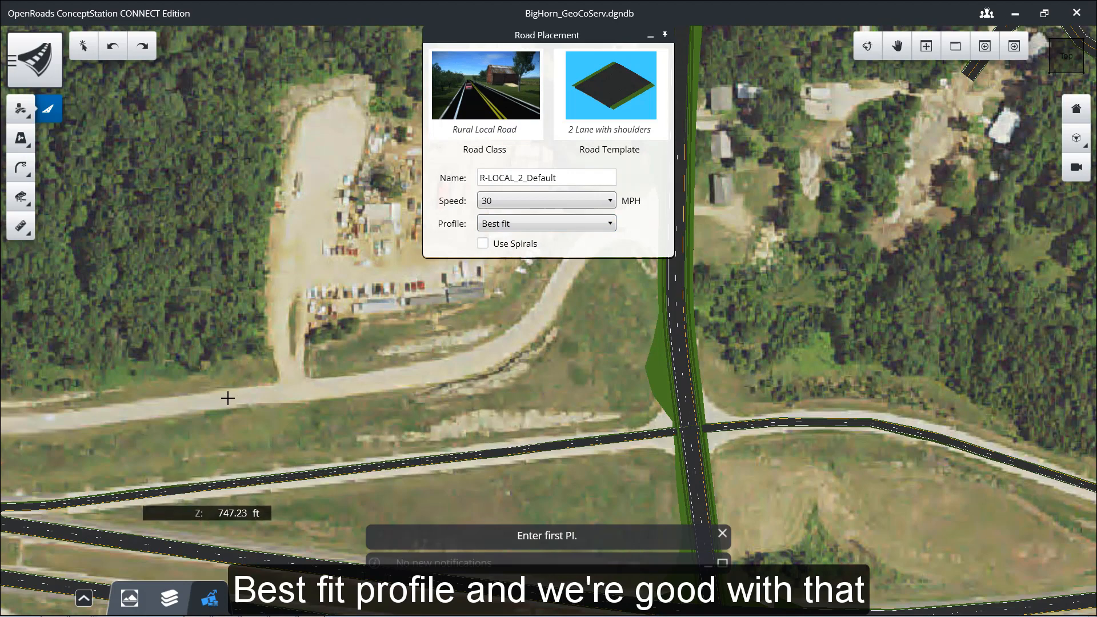
pyautogui.click(77, 420)
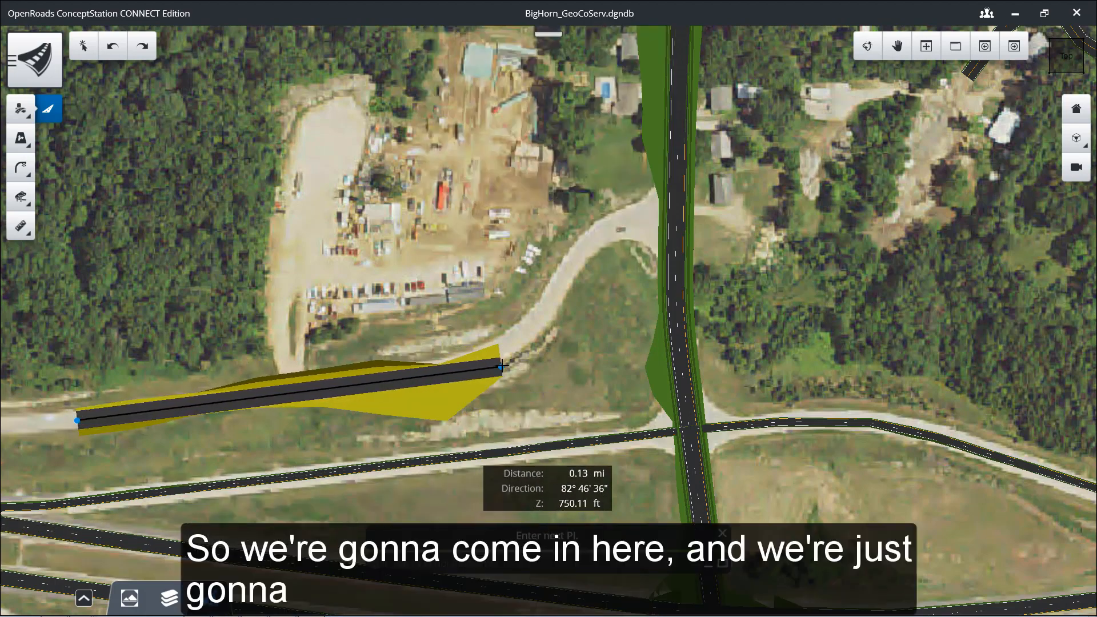
pyautogui.click(515, 366)
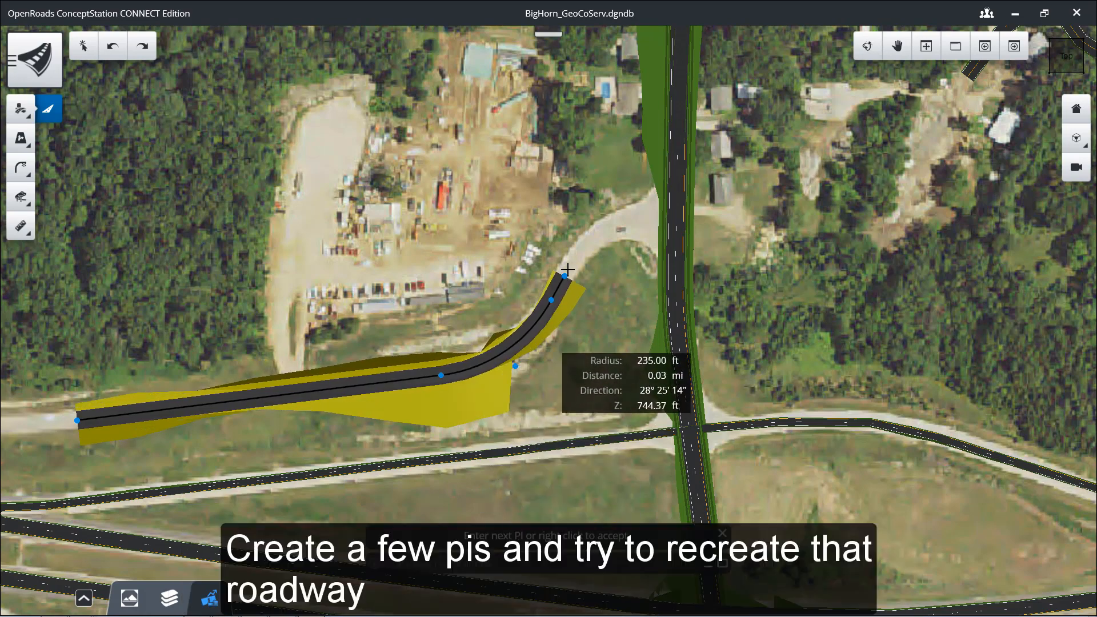
pyautogui.click(599, 213)
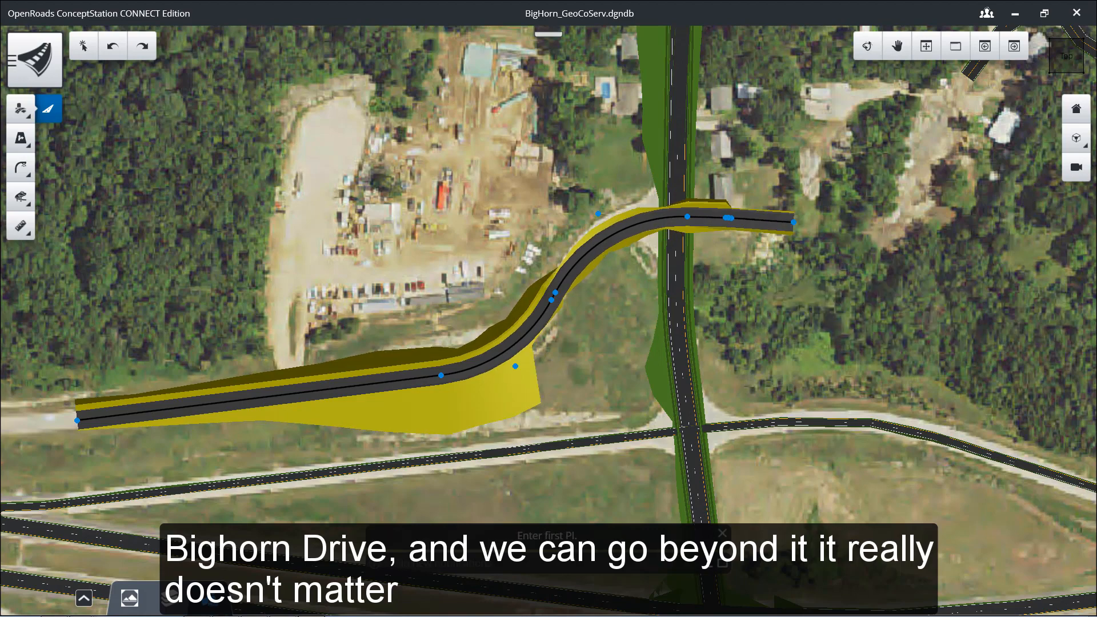
pyautogui.rightClick(789, 216)
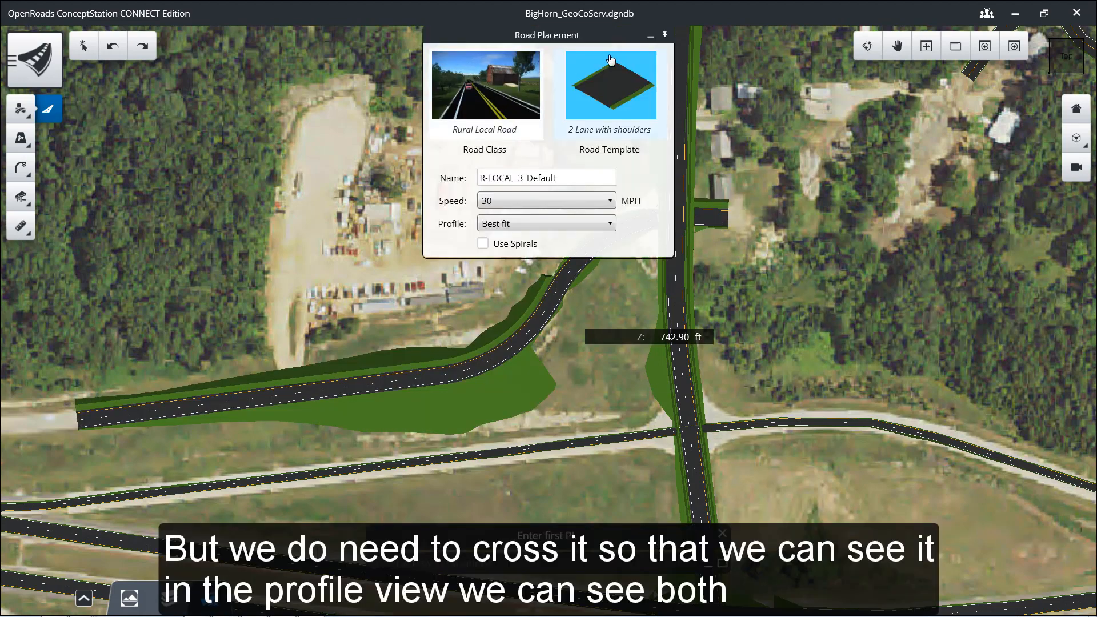
pyautogui.click(83, 48)
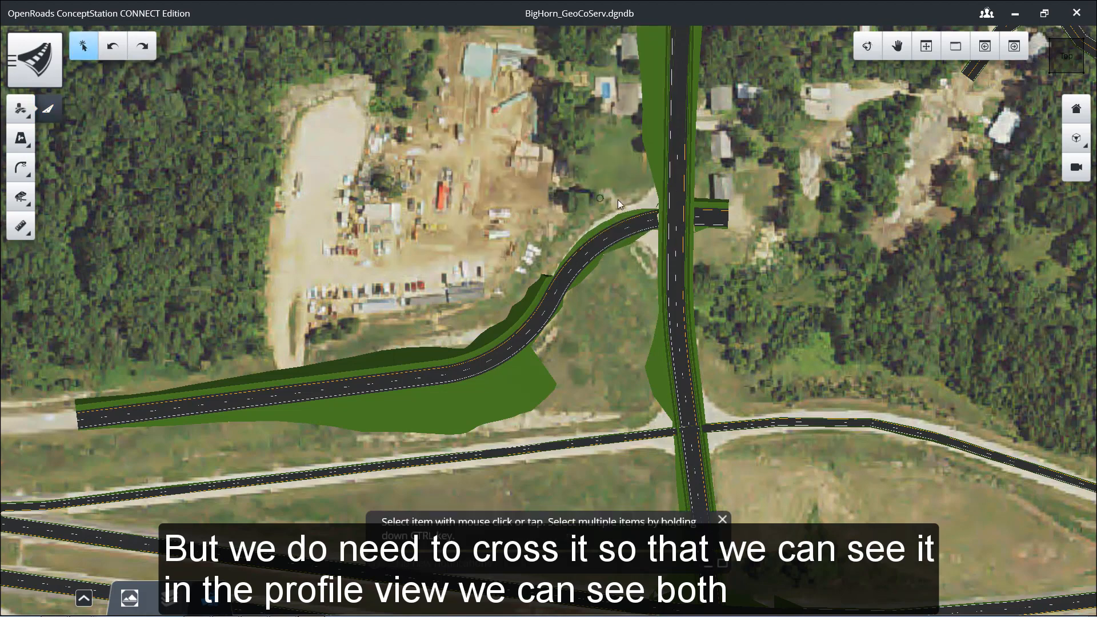
# - Tighten the new road's eastern curve to about 160 ft radius and pull its end back onto the crossing road's centre
pyautogui.click(643, 231)
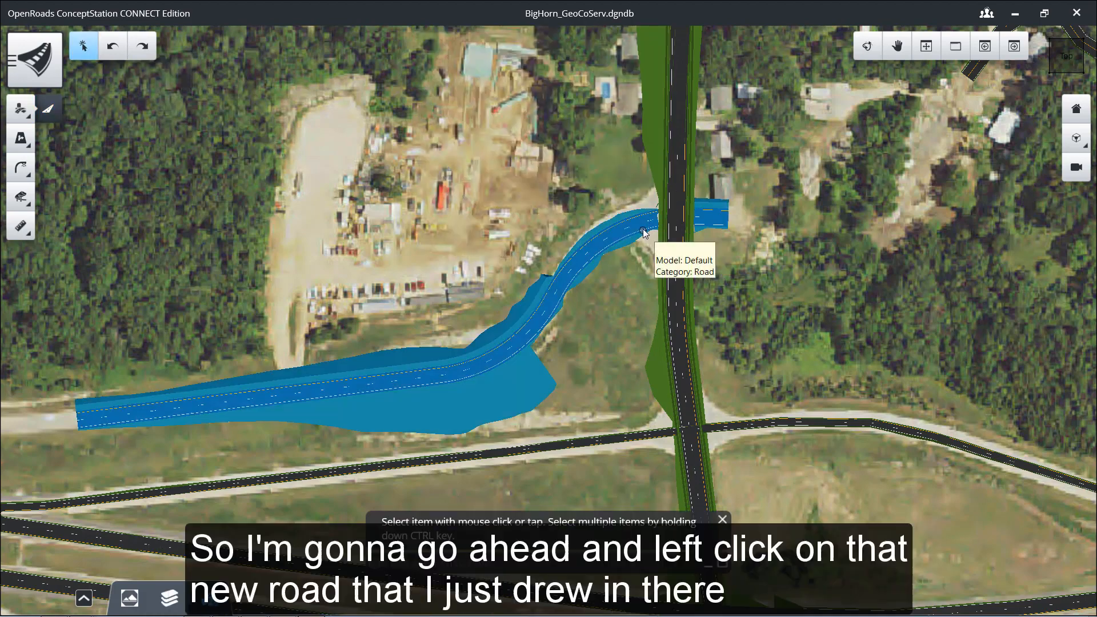
pyautogui.click(644, 232)
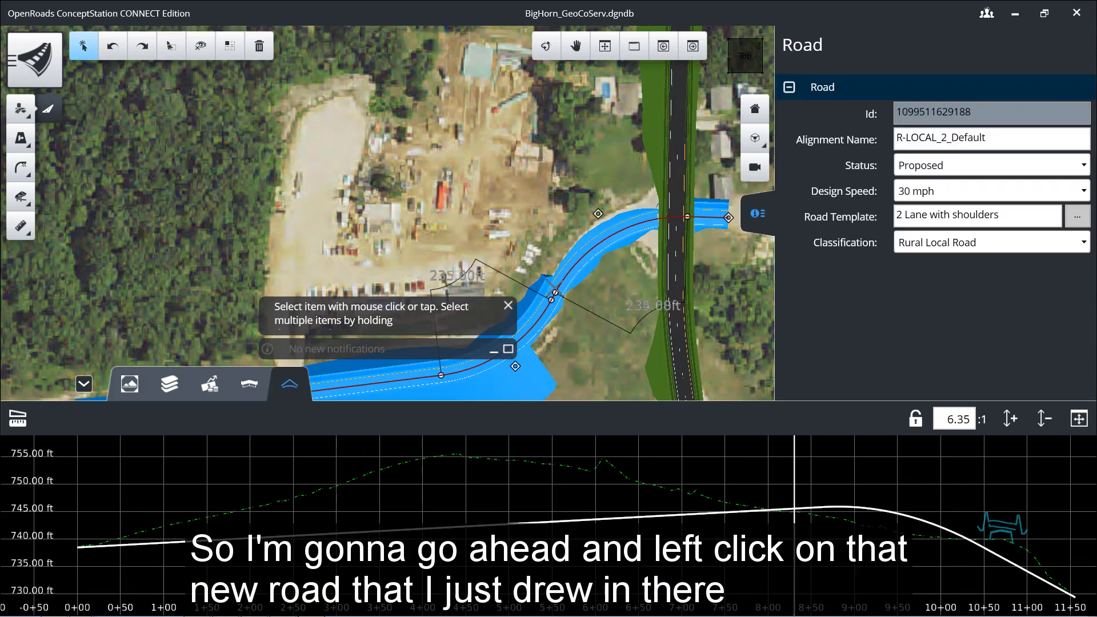
pyautogui.moveTo(556, 292); pyautogui.dragTo(572, 269)
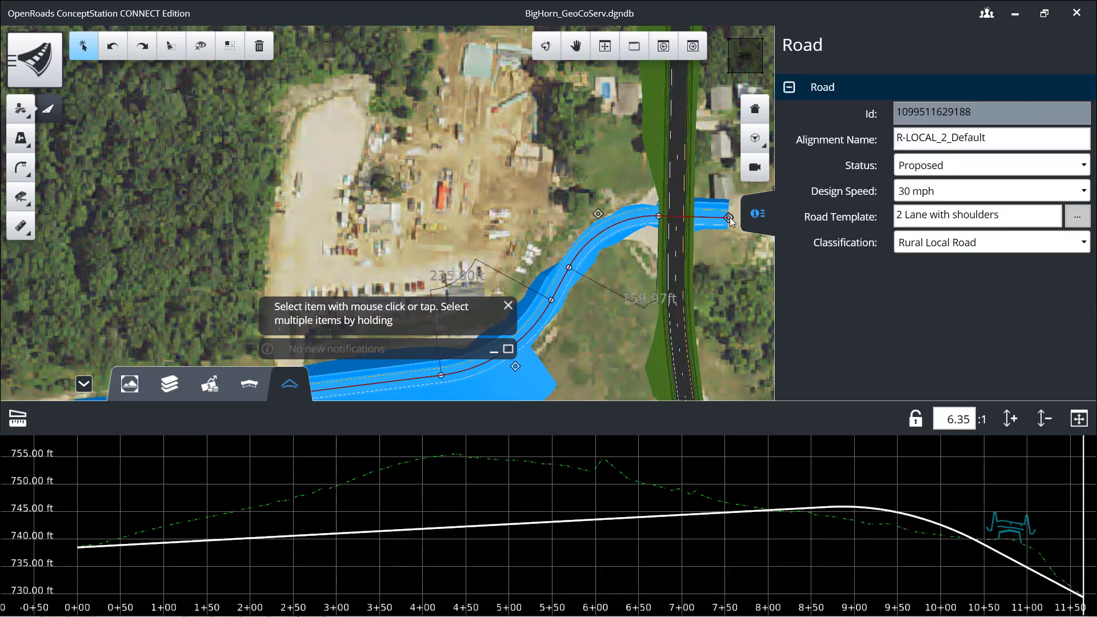
pyautogui.moveTo(702, 216); pyautogui.dragTo(676, 216)
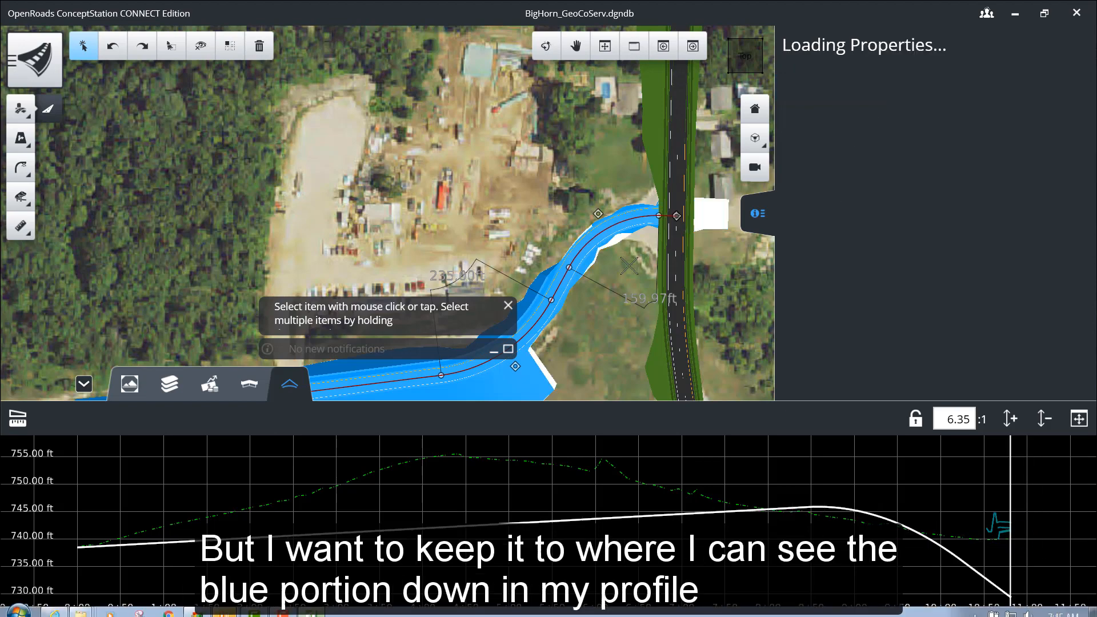
pyautogui.scroll(-2, 568, 323)
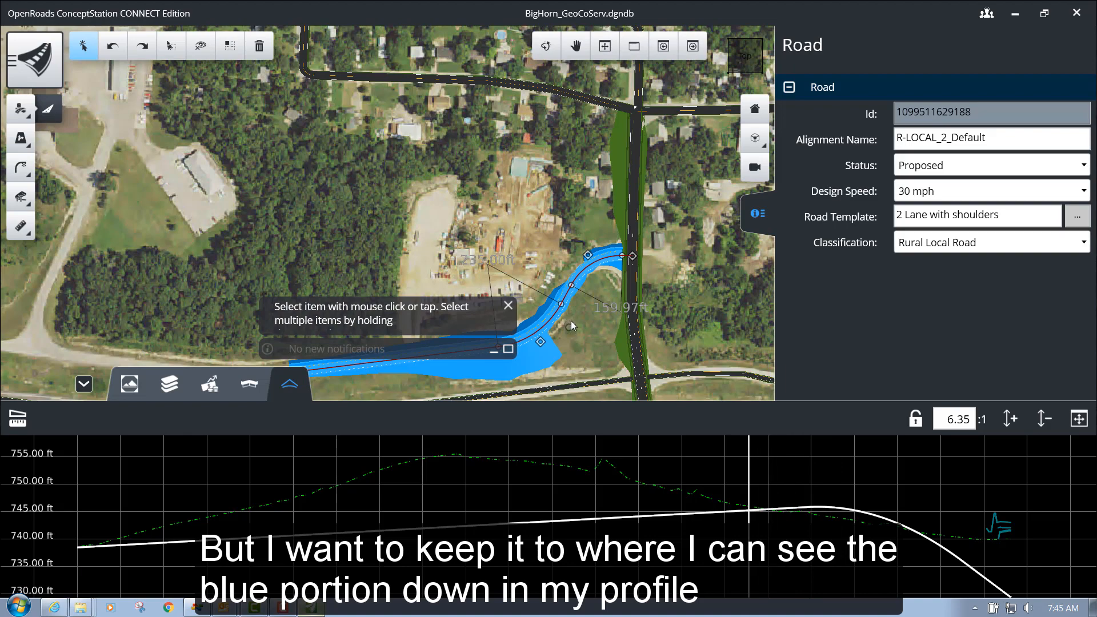
pyautogui.moveTo(598, 338); pyautogui.dragTo(499, 209, button='middle')
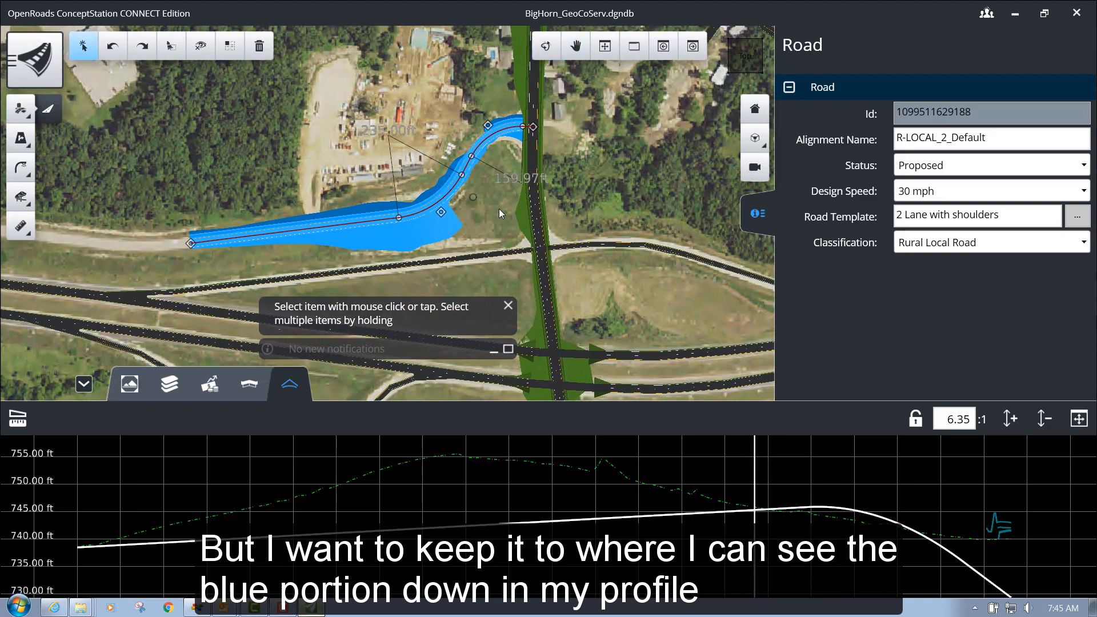
pyautogui.click(501, 208)
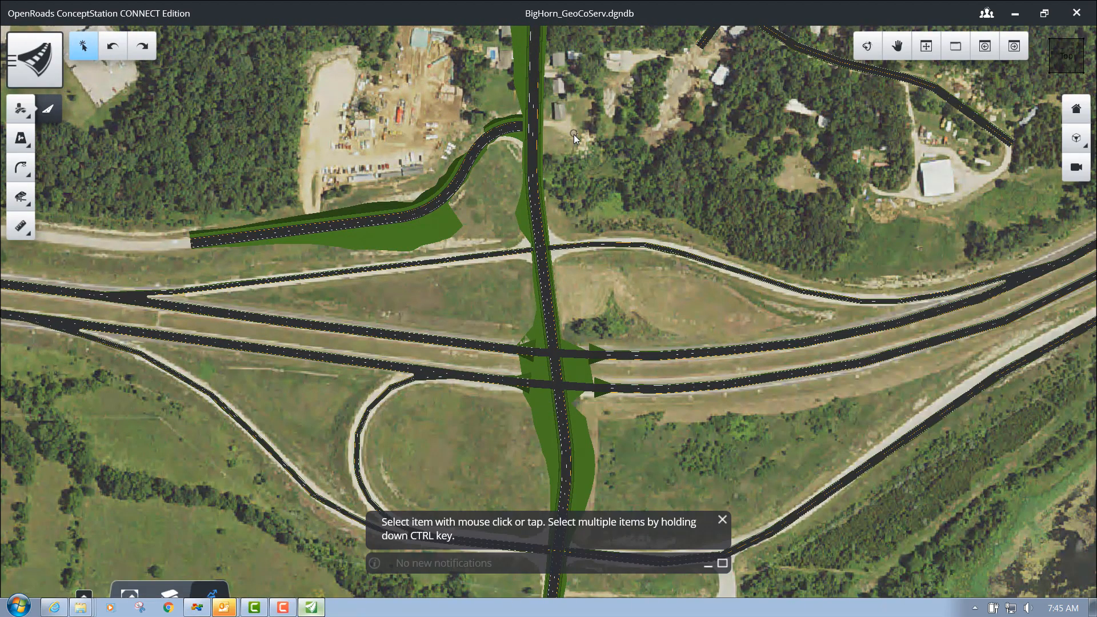
# - Raise the end point of the new road's profile to about 743.4 ft to meet the crossing road
pyautogui.moveTo(573, 135); pyautogui.dragTo(581, 181, button='middle')
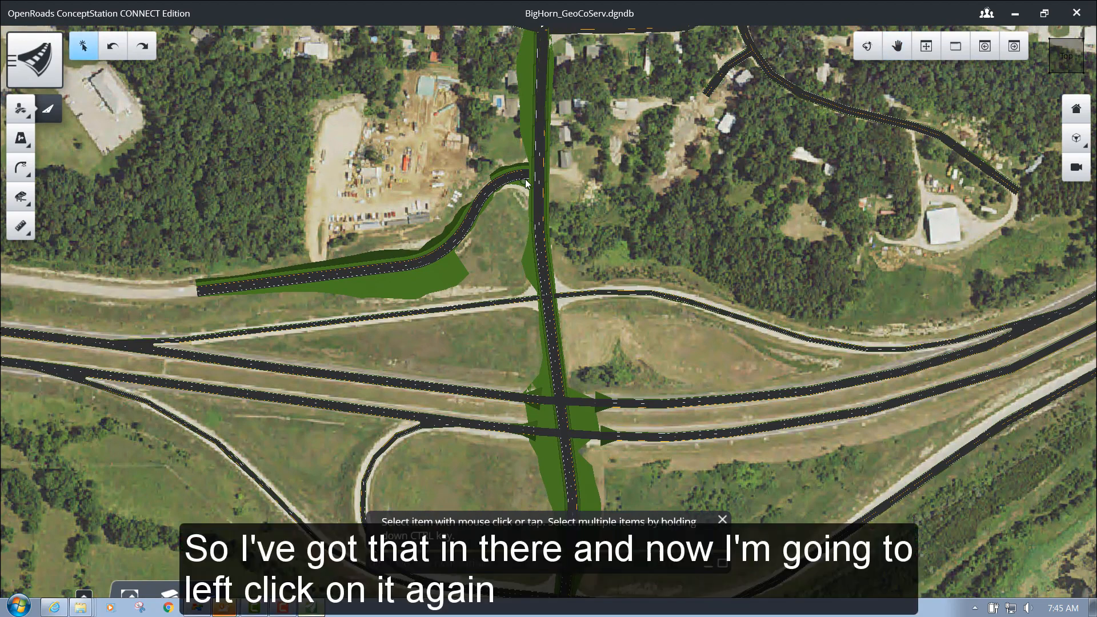
pyautogui.scroll(5, 520, 193)
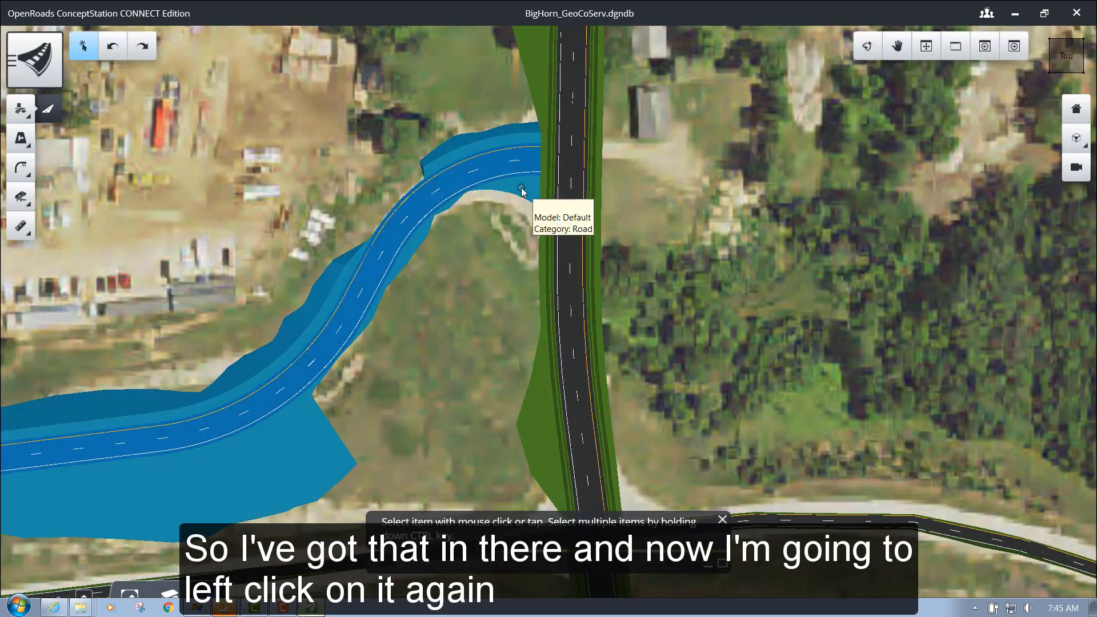
pyautogui.click(521, 190)
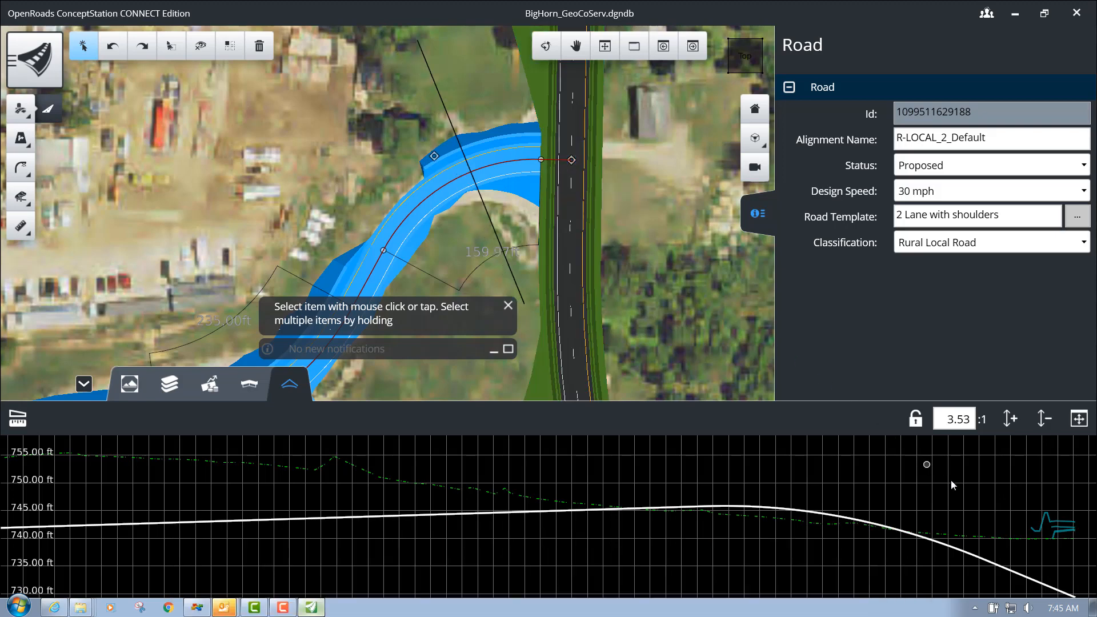
pyautogui.click(1038, 582)
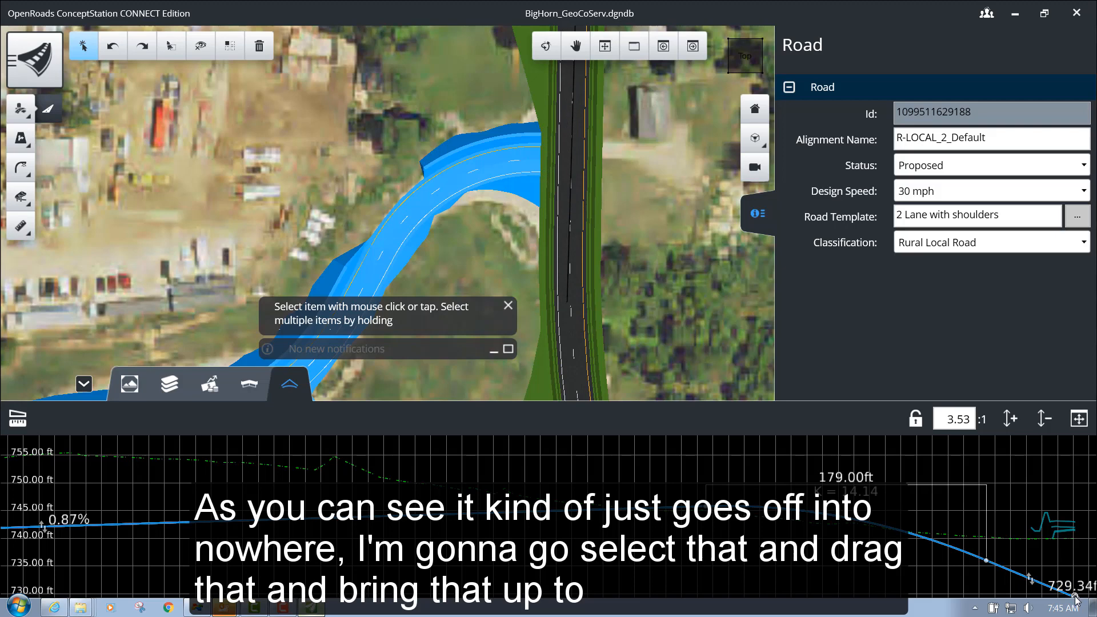
pyautogui.moveTo(1076, 598); pyautogui.dragTo(1051, 519)
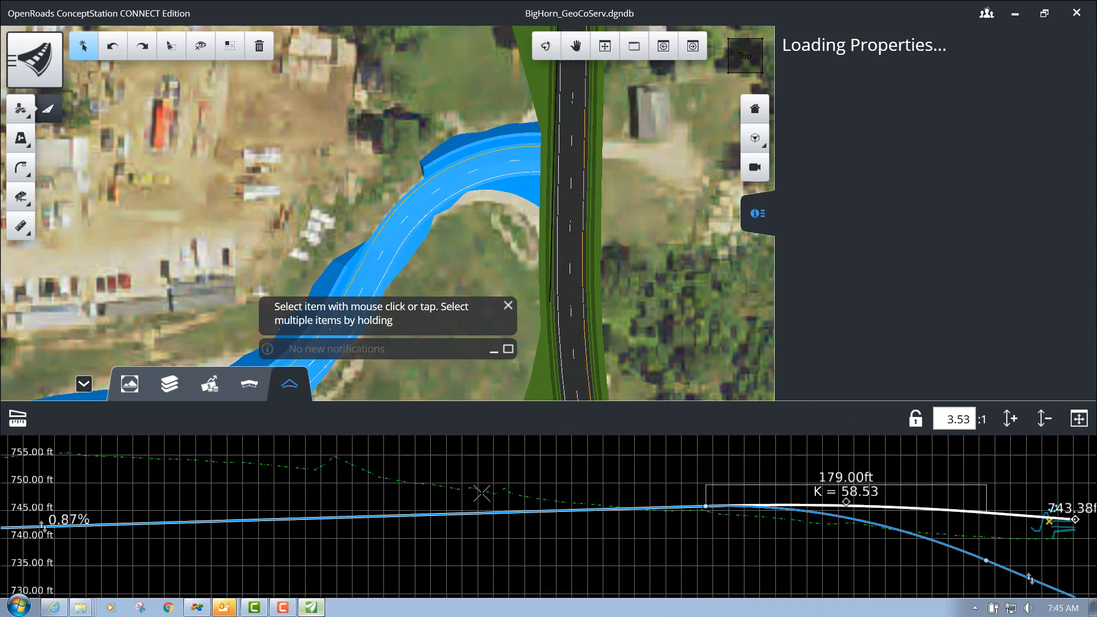
# - Insert a PVI midway along the profile's first grade and raise it to the ground line's crest, giving a vertical curve about 120 ft long
pyautogui.scroll(-1, 372, 489)
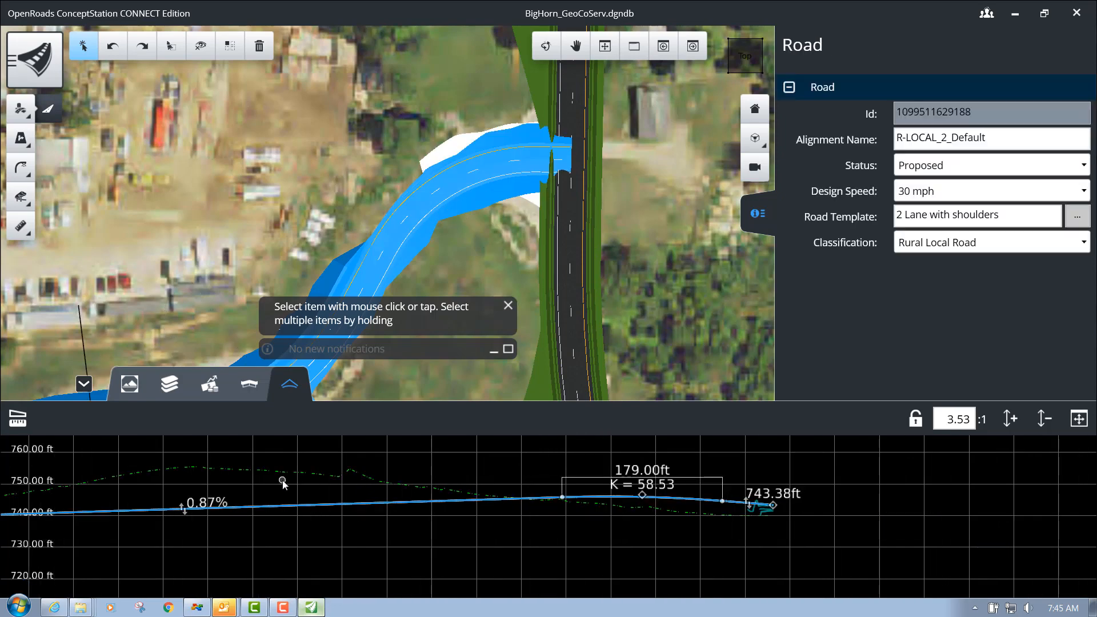
pyautogui.moveTo(283, 480); pyautogui.dragTo(622, 488, button='middle')
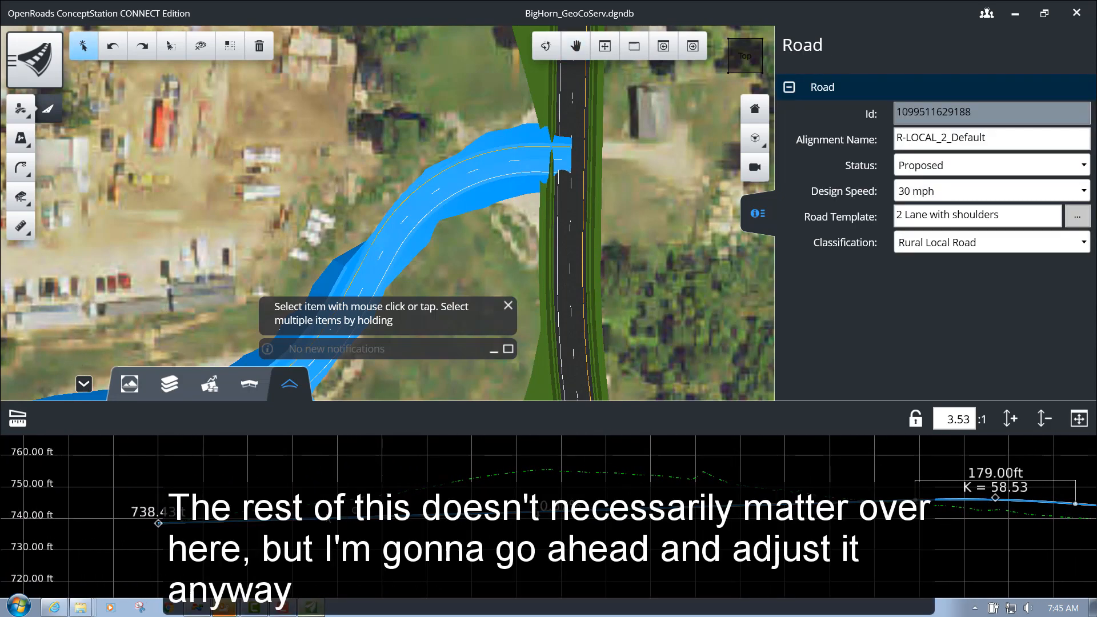
pyautogui.rightClick(626, 538)
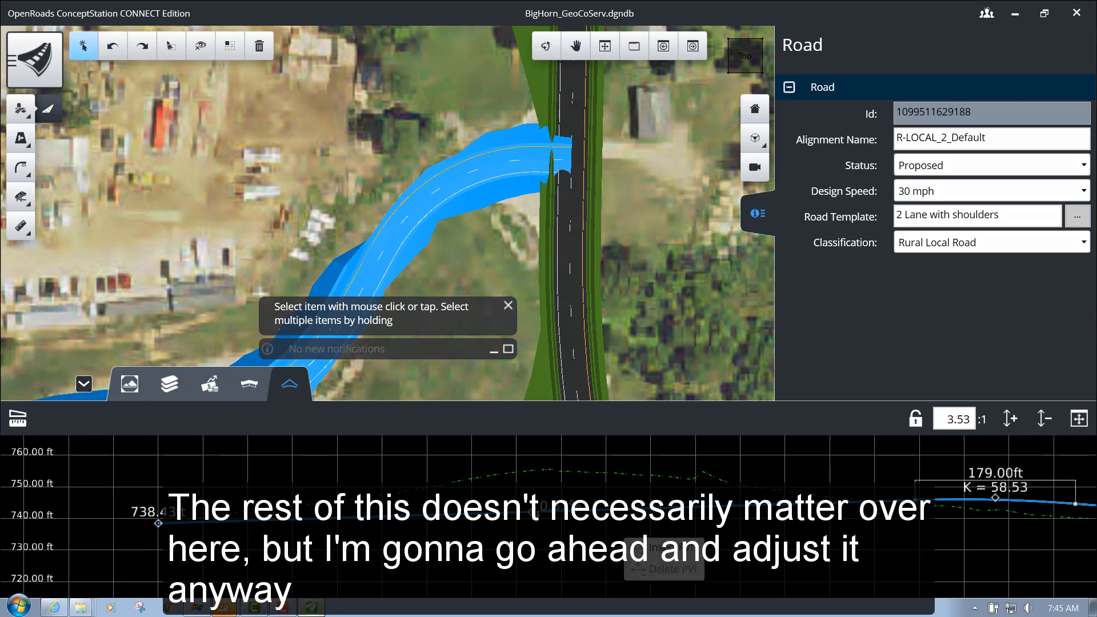
pyautogui.click(660, 547)
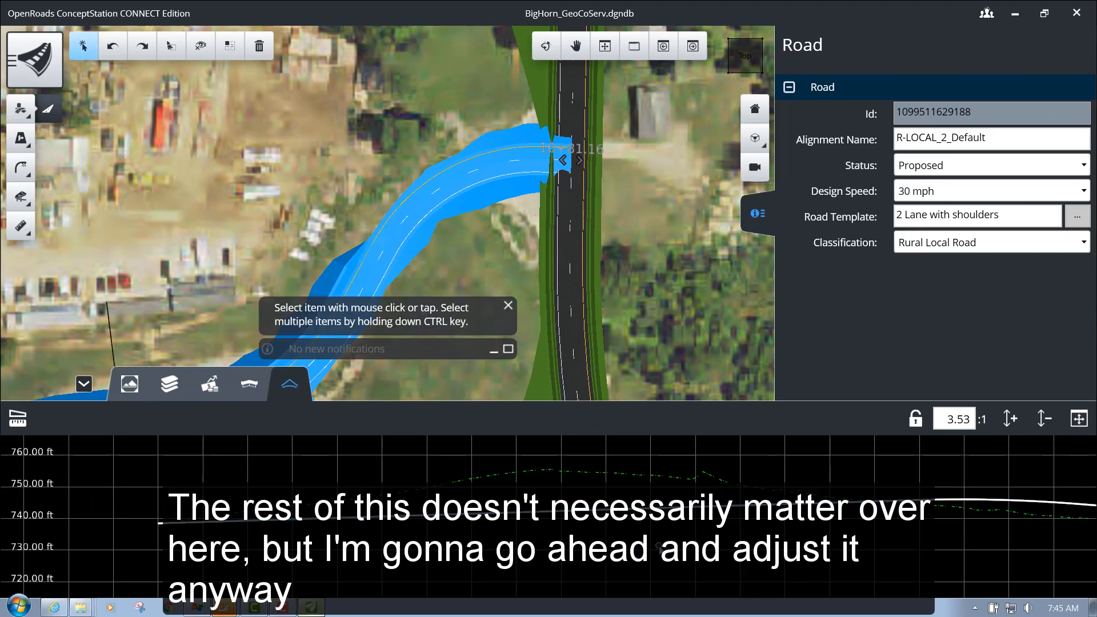
pyautogui.click(532, 512)
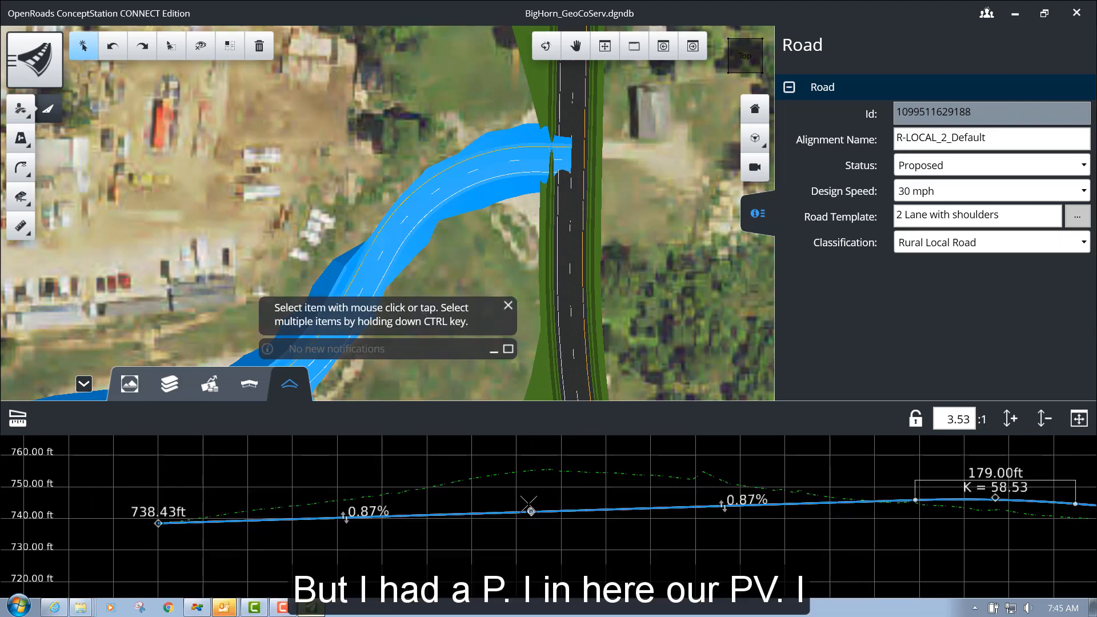
pyautogui.moveTo(528, 504)
pyautogui.mouseDown()
pyautogui.moveTo(527, 461)
pyautogui.moveTo(494, 468)
pyautogui.mouseUp()
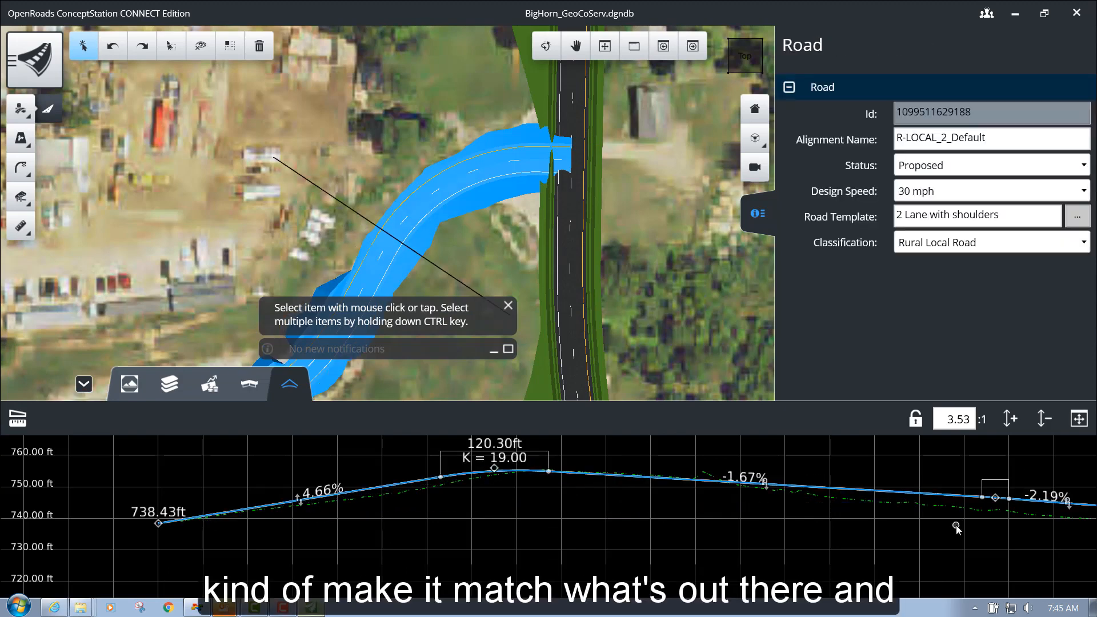
# - Lengthen the vertical curve near the profile's end and lower its PVI to the ground line, making the curve about 324 ft long
pyautogui.moveTo(957, 527); pyautogui.dragTo(695, 530, button='middle')
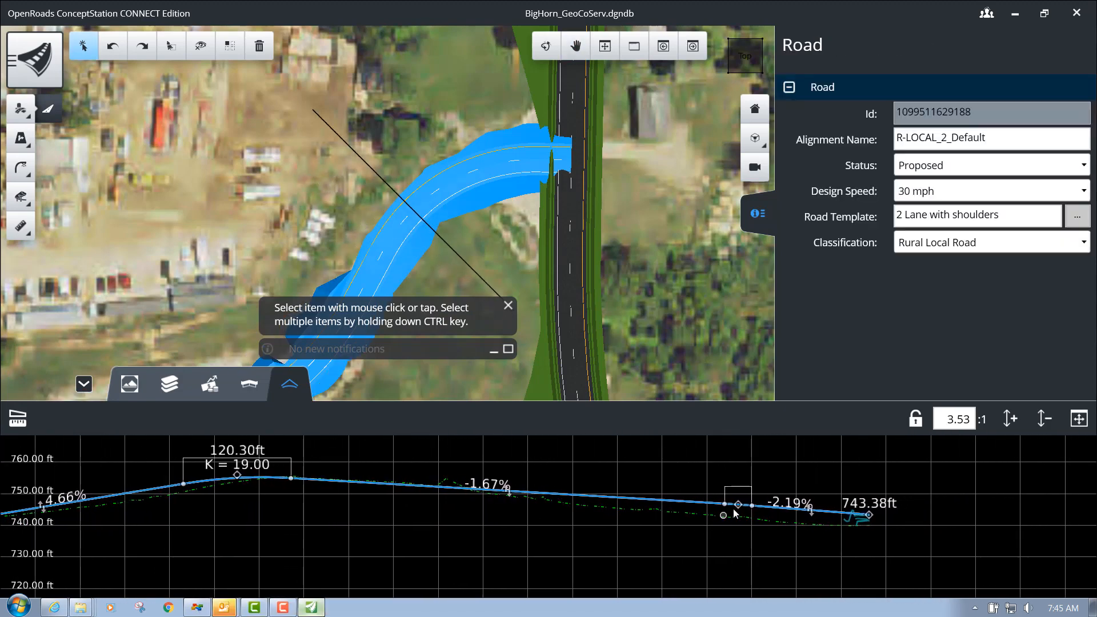
pyautogui.moveTo(725, 504); pyautogui.dragTo(673, 500)
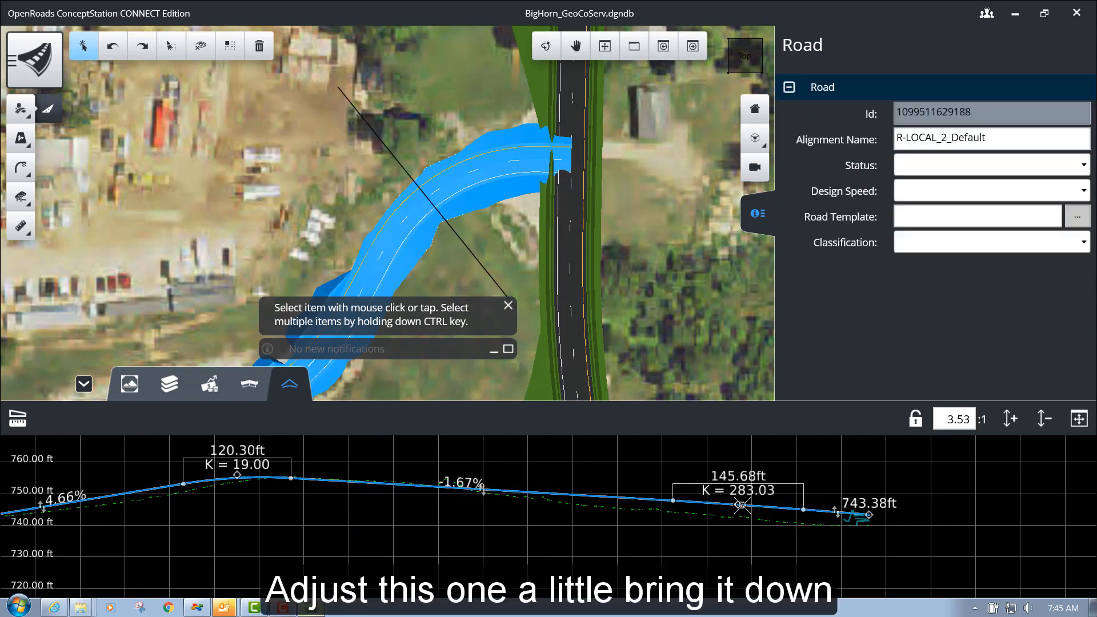
pyautogui.moveTo(741, 505); pyautogui.dragTo(719, 516)
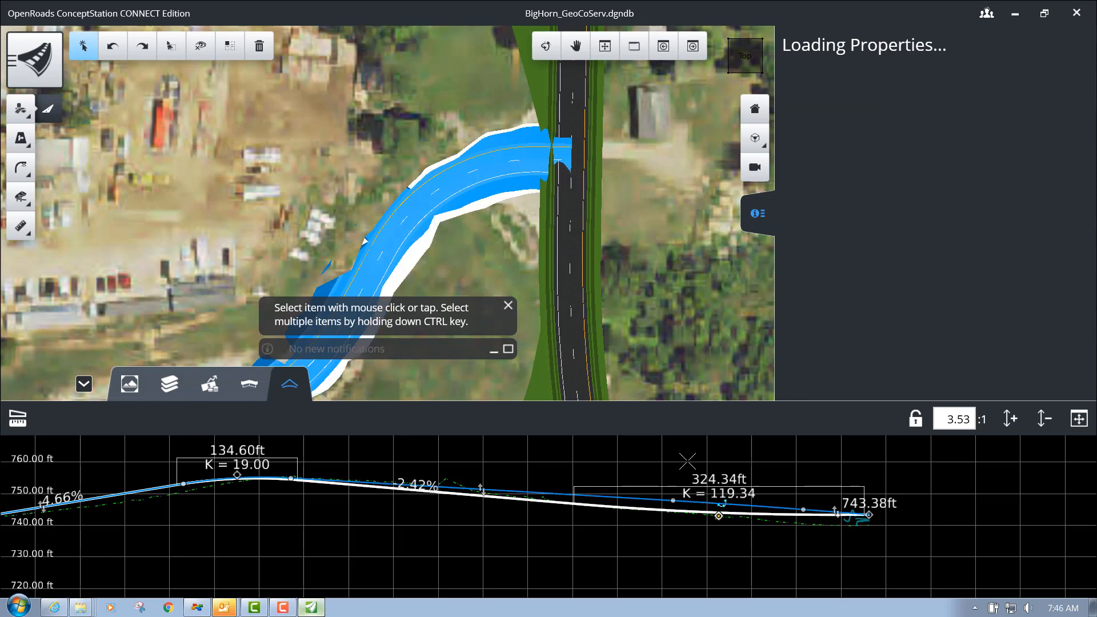
# - Create an intersection with the crossing north-south road as the primary road and the new road as the secondary road
pyautogui.click(485, 241)
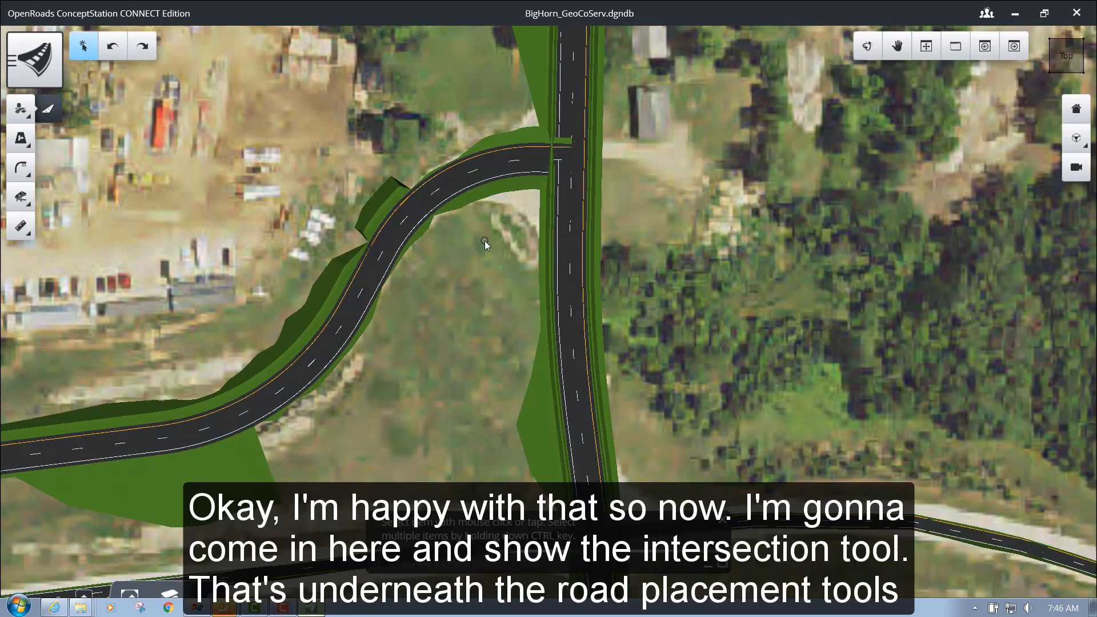
pyautogui.click(23, 109)
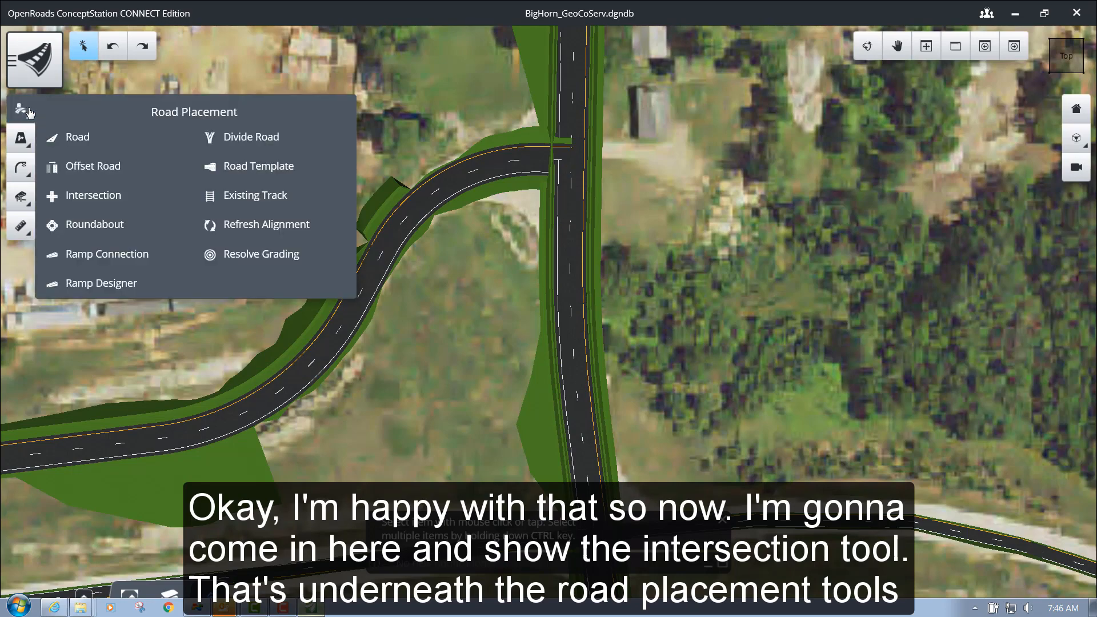
pyautogui.click(92, 197)
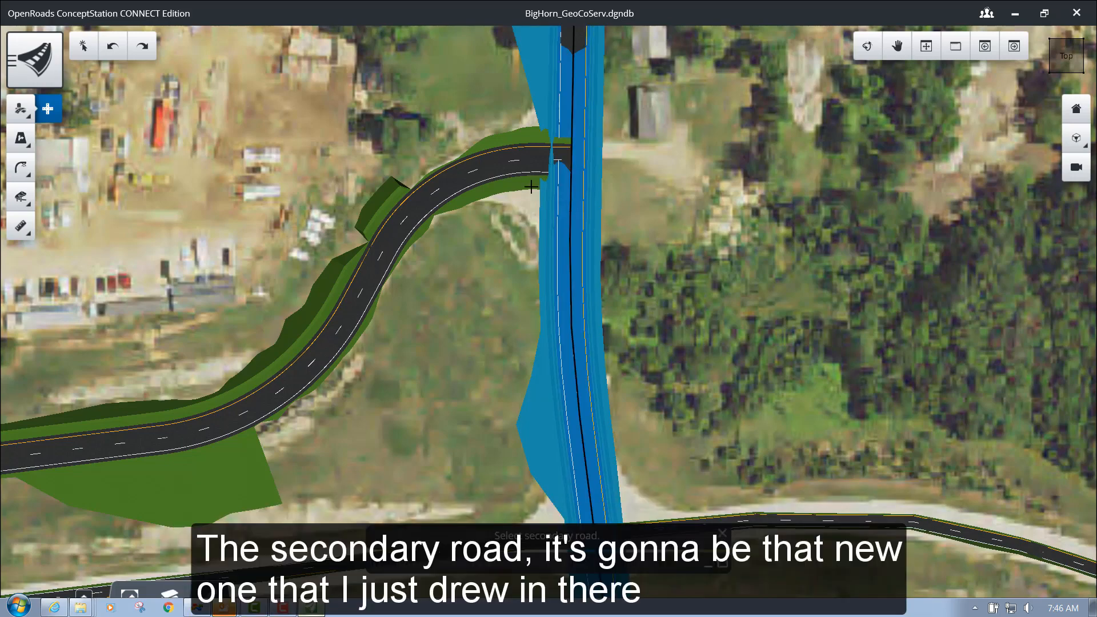
pyautogui.click(494, 174)
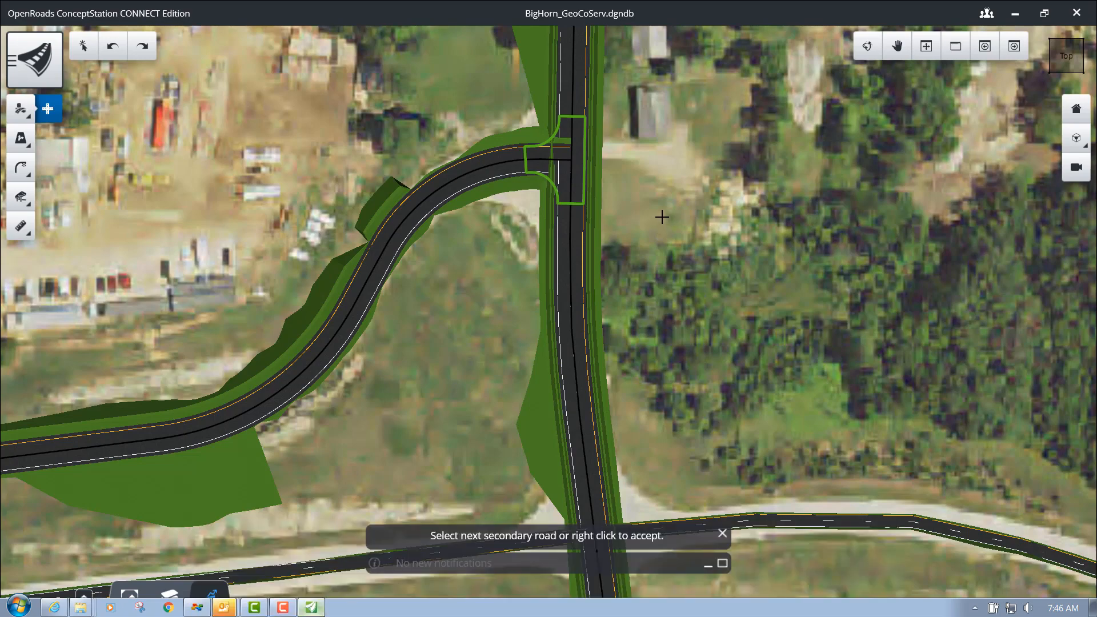
pyautogui.rightClick(613, 226)
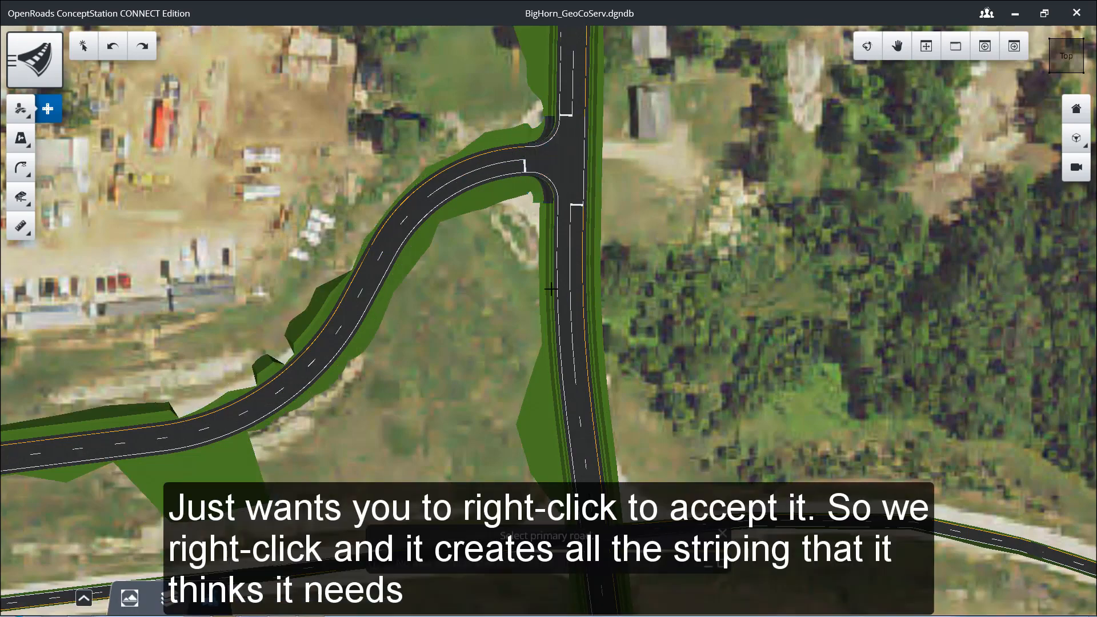
pyautogui.click(90, 61)
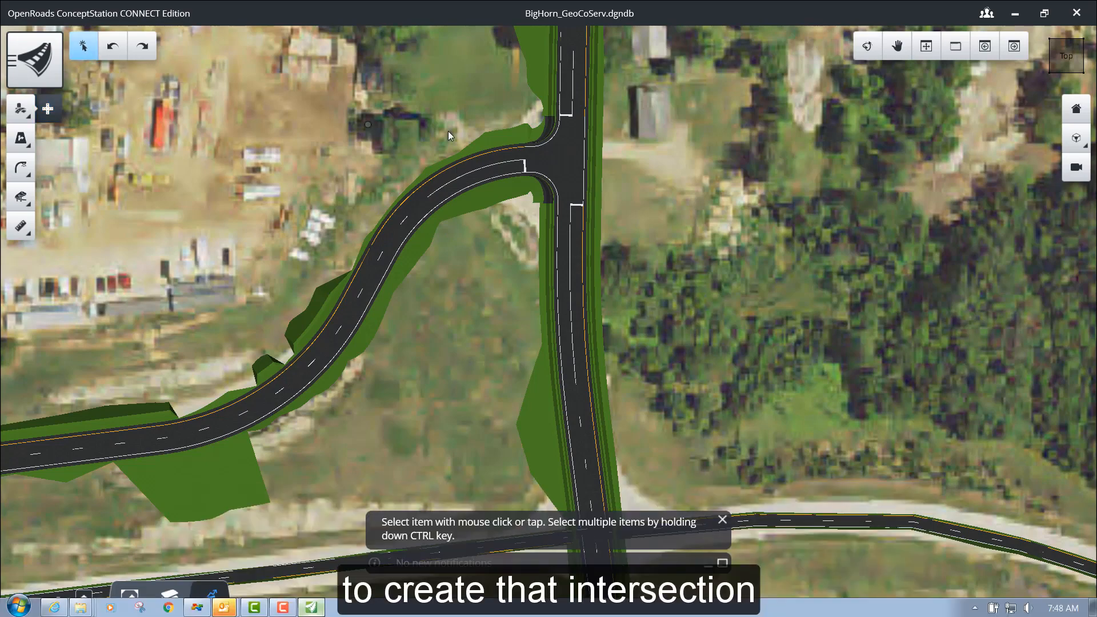
# - Extend the intersection's western leg to about station 10+30 and set its southwest corner radius to 35 ft
pyautogui.scroll(4, 558, 107)
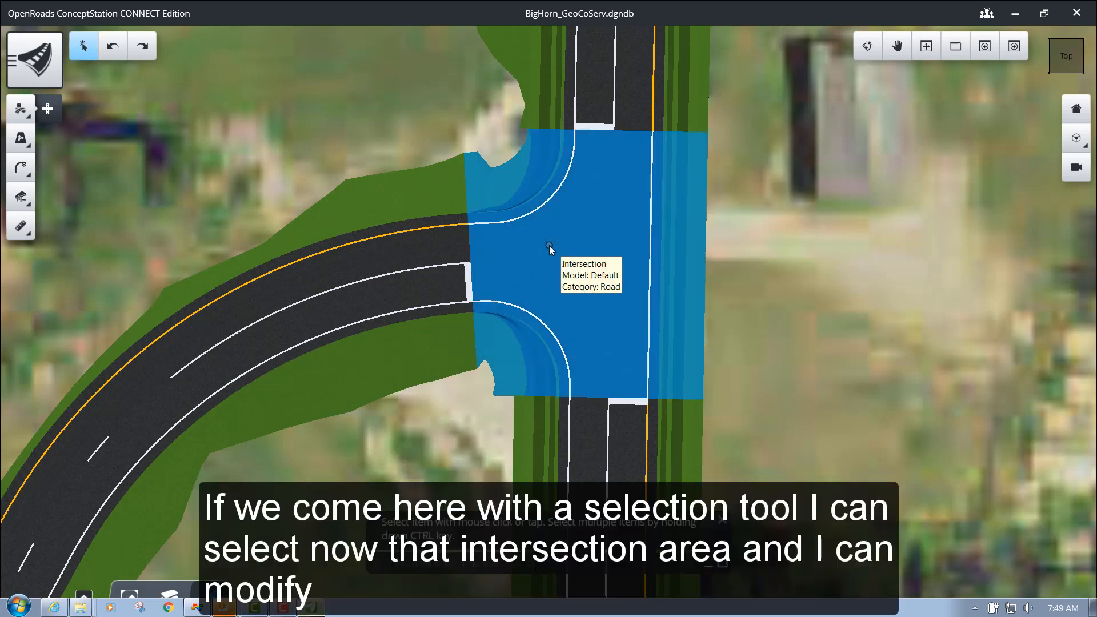
pyautogui.click(550, 246)
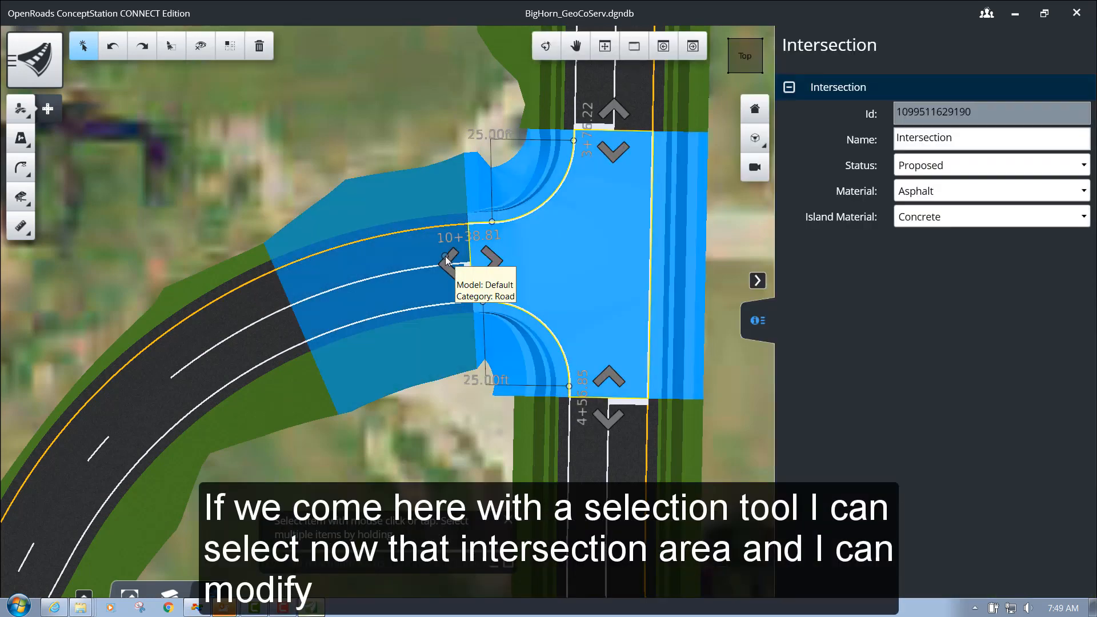
pyautogui.moveTo(448, 256); pyautogui.dragTo(418, 253)
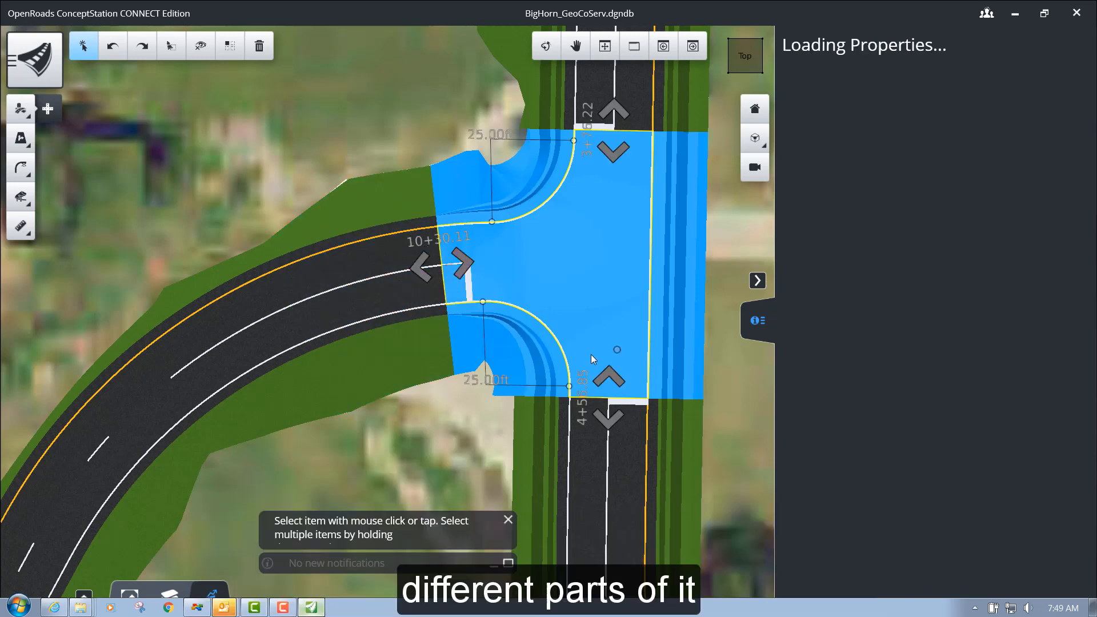
pyautogui.click(496, 376)
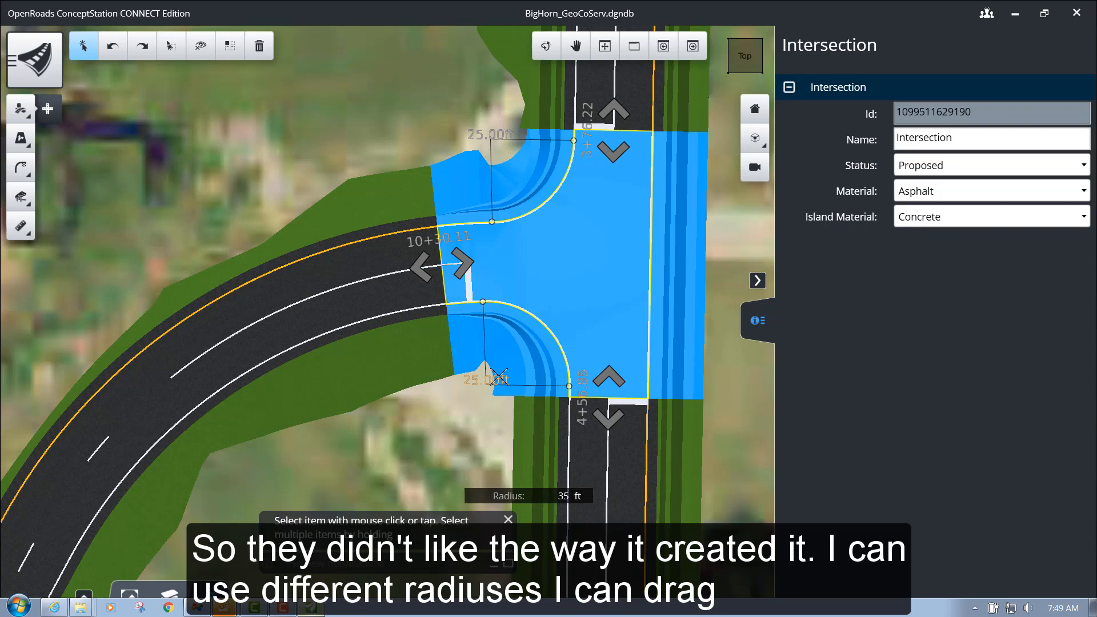
pyautogui.press('Return')
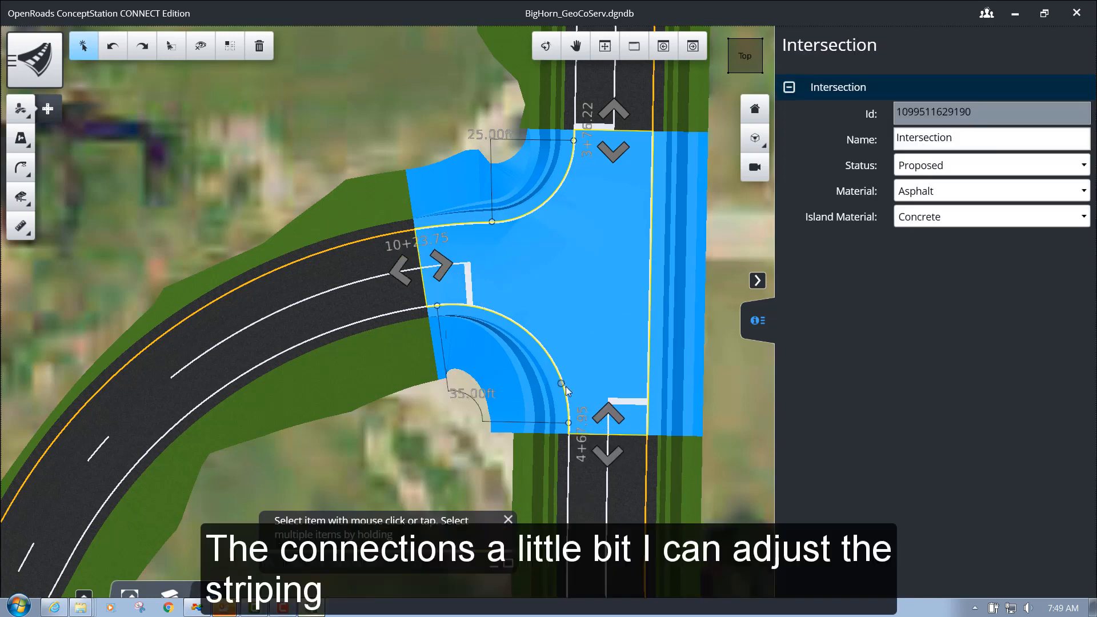
pyautogui.press('Escape')
# - Extend the primary road's striping into the intersection, the northern marking to about station 3+99 and the southern one to about 4+36
pyautogui.click(615, 106)
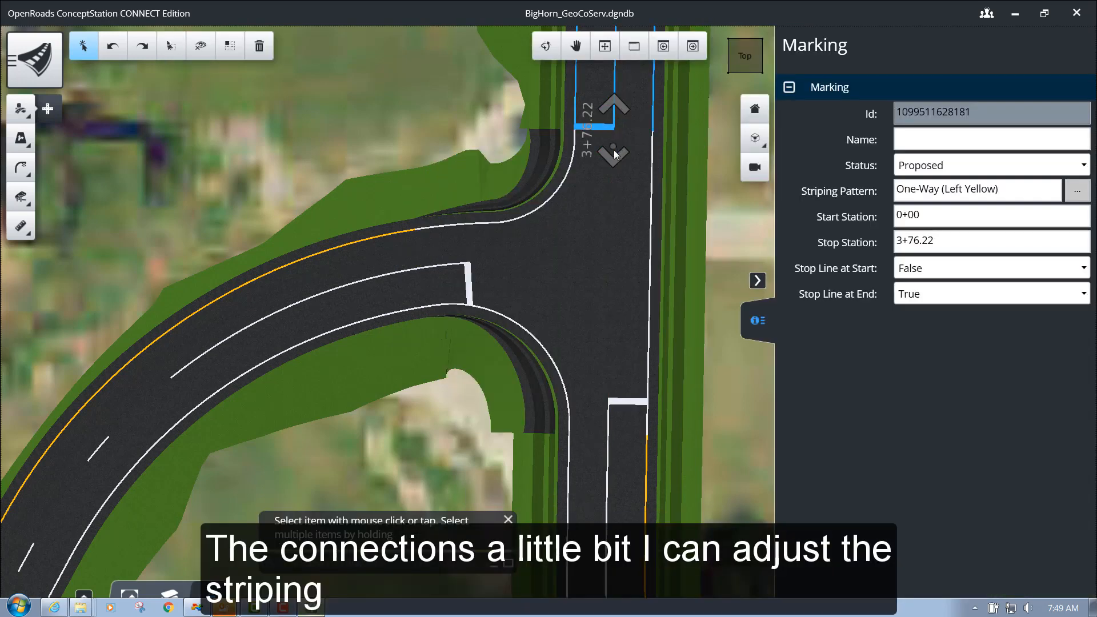
pyautogui.moveTo(615, 106); pyautogui.dragTo(613, 232)
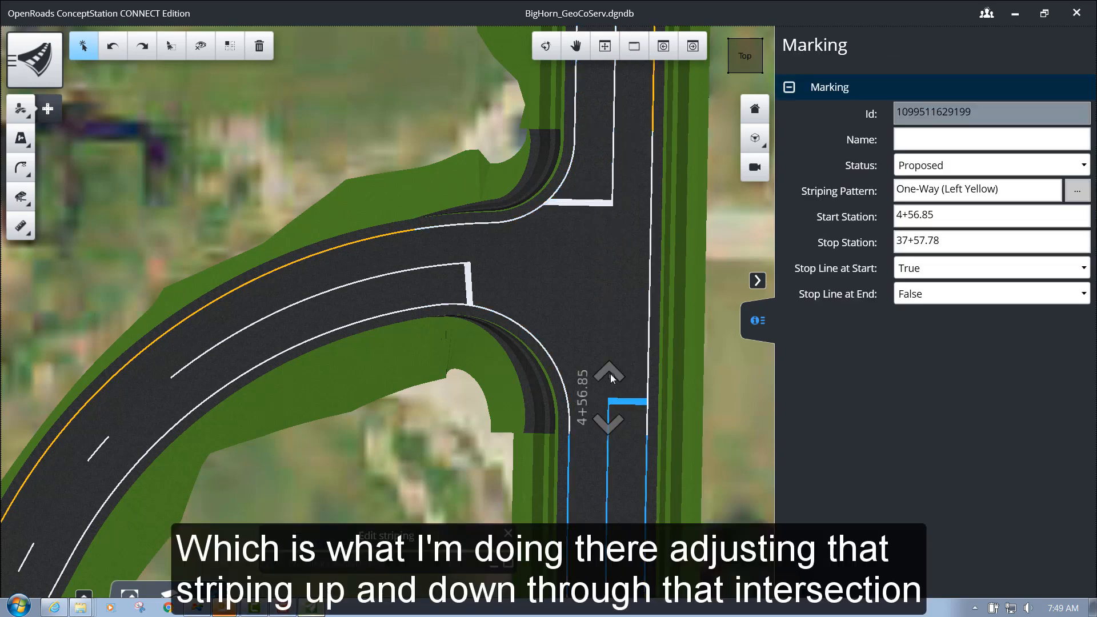
pyautogui.moveTo(611, 374); pyautogui.dragTo(611, 297)
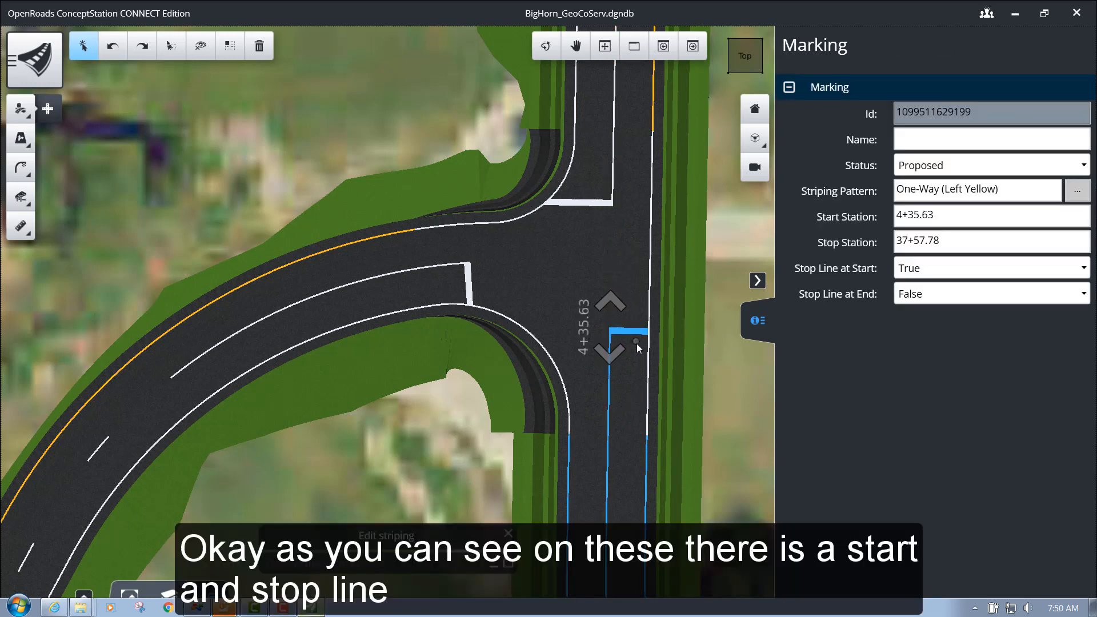
# - Turn off the stop line at the start of the southern marking and at the end of the northern marking on the primary road
pyautogui.click(1082, 272)
pyautogui.click(939, 314)
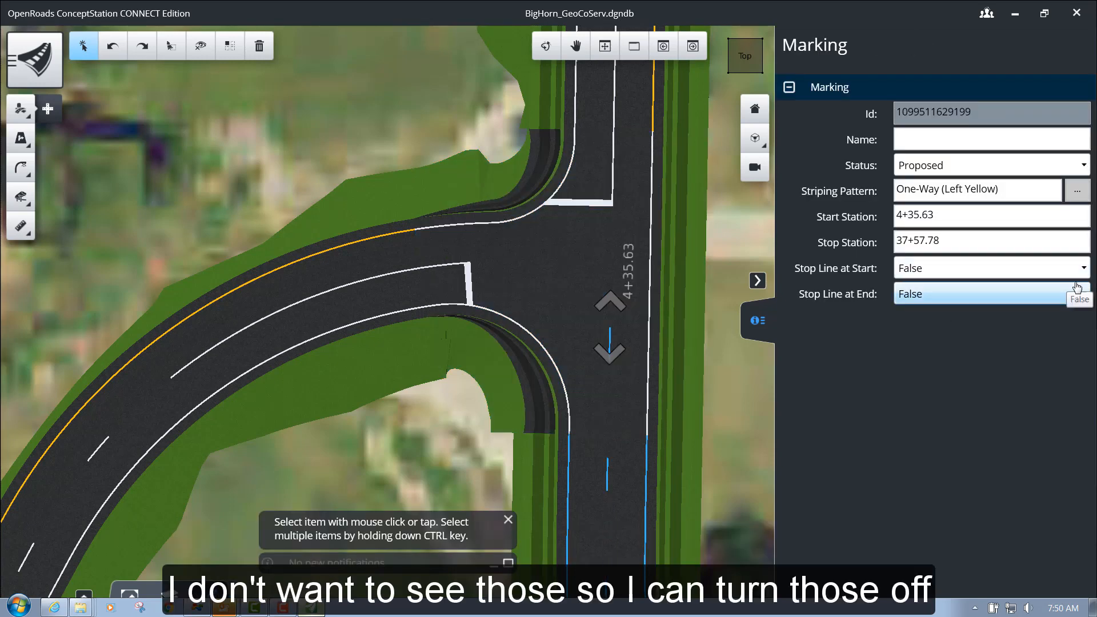
pyautogui.click(598, 215)
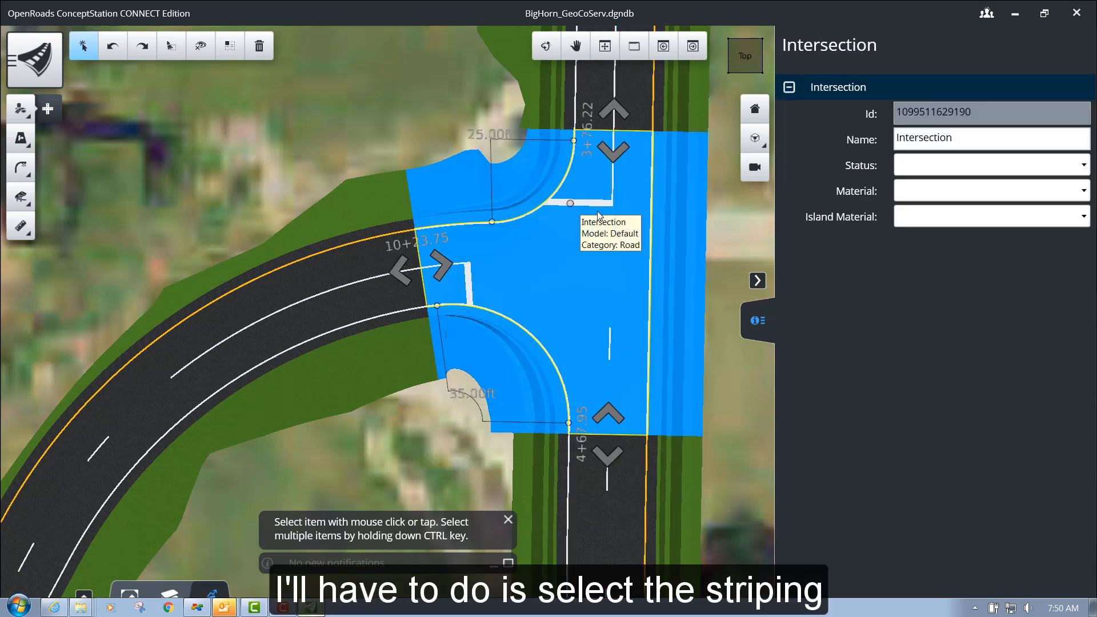
pyautogui.click(613, 86)
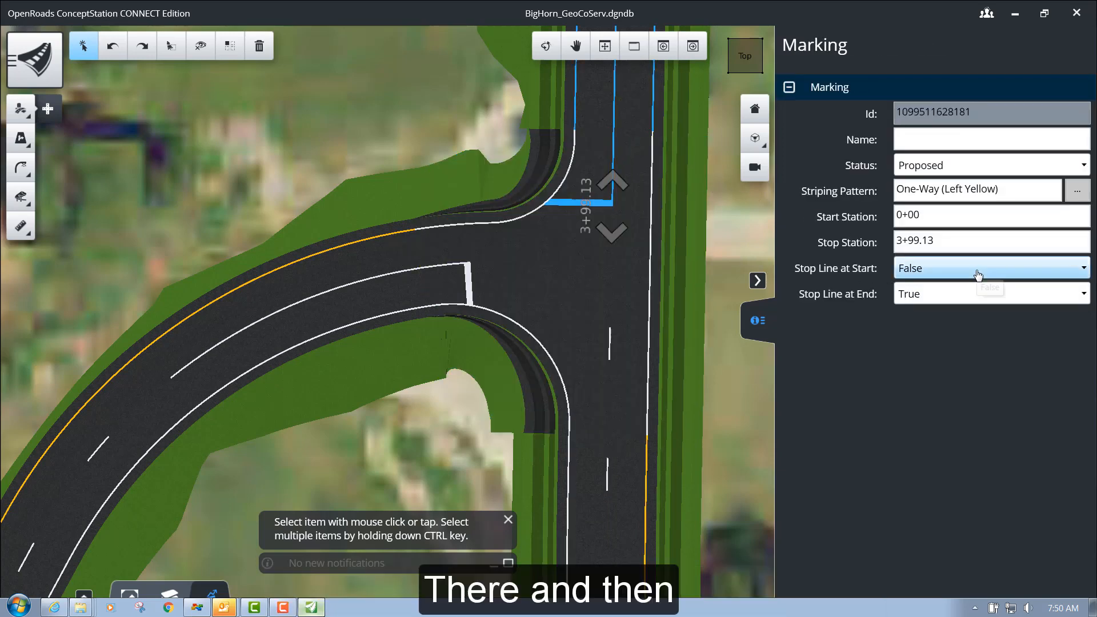
pyautogui.click(952, 295)
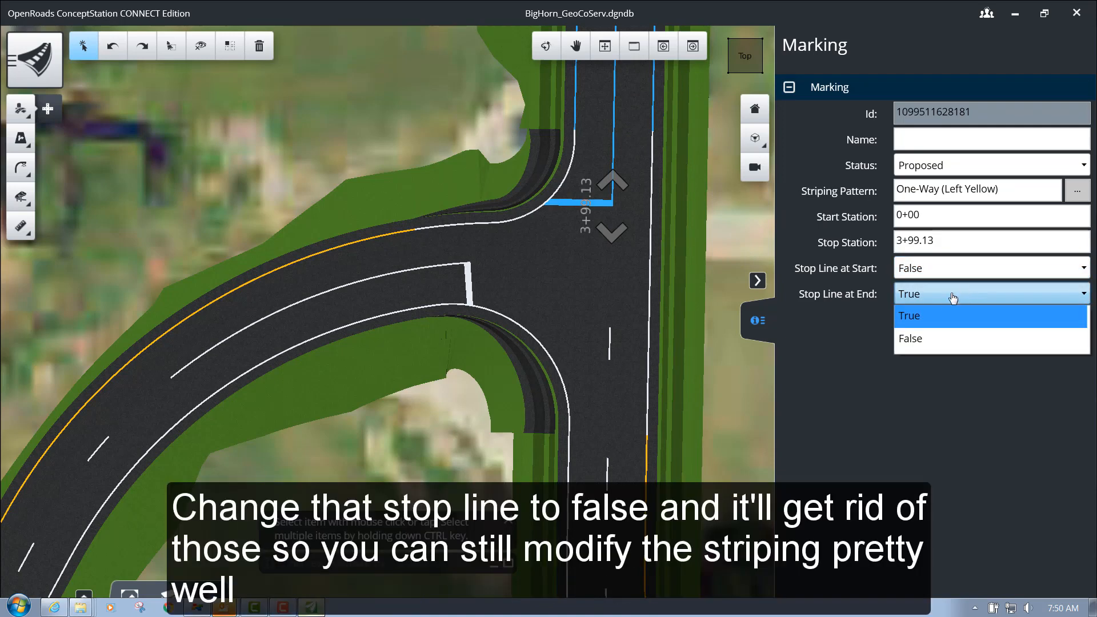
pyautogui.click(939, 338)
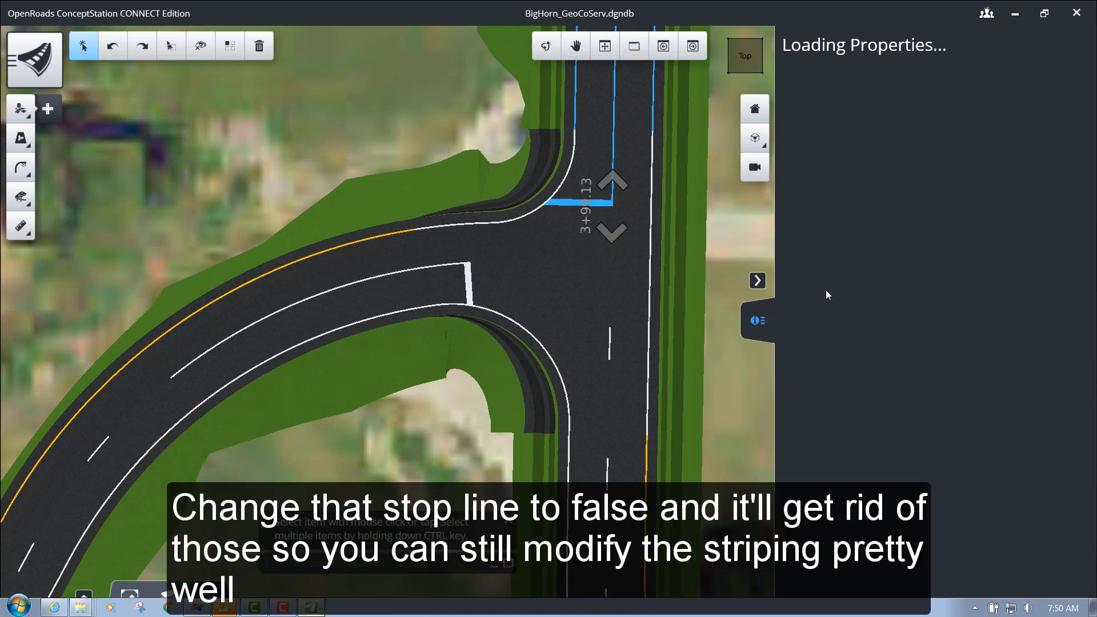
pyautogui.click(721, 277)
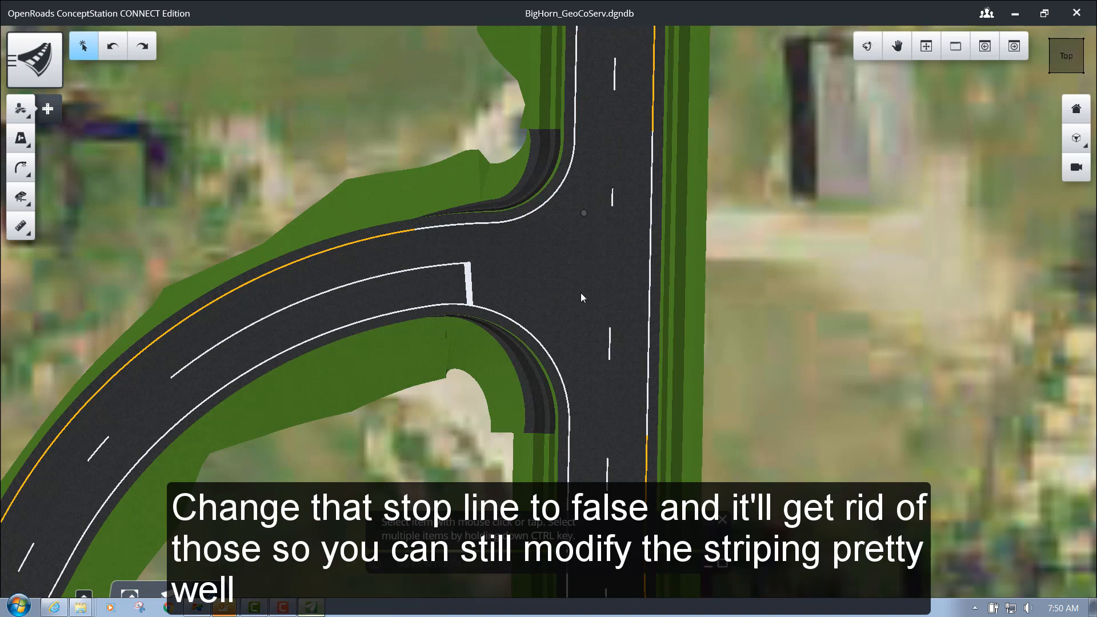
# - Rename the intersection as "Intersection Big Horn North OR"
pyautogui.scroll(-2, 674, 310)
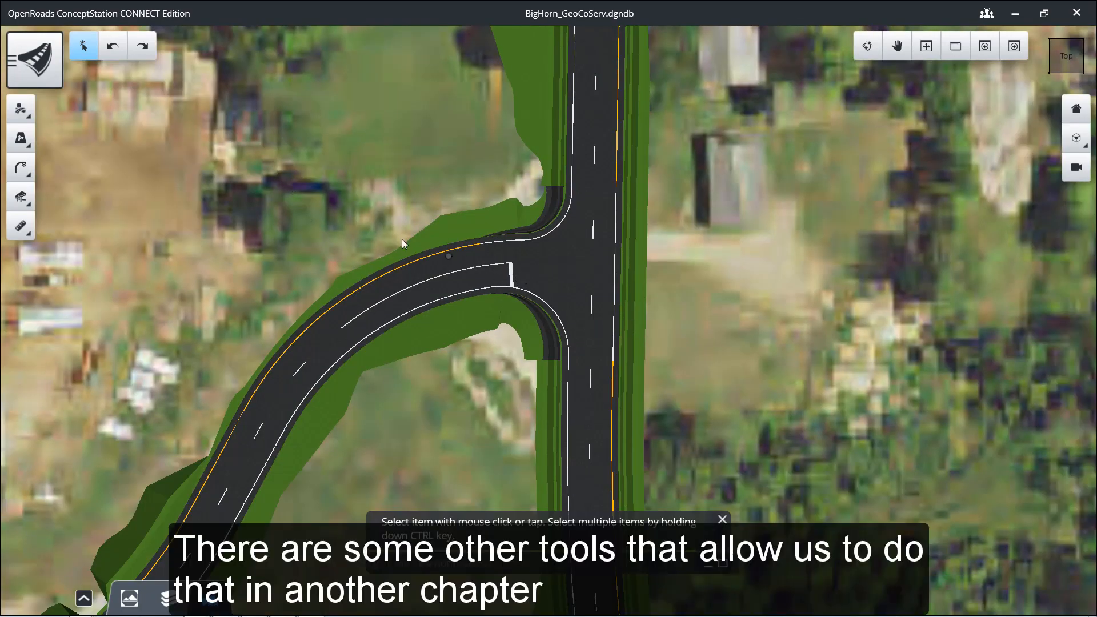
pyautogui.click(564, 270)
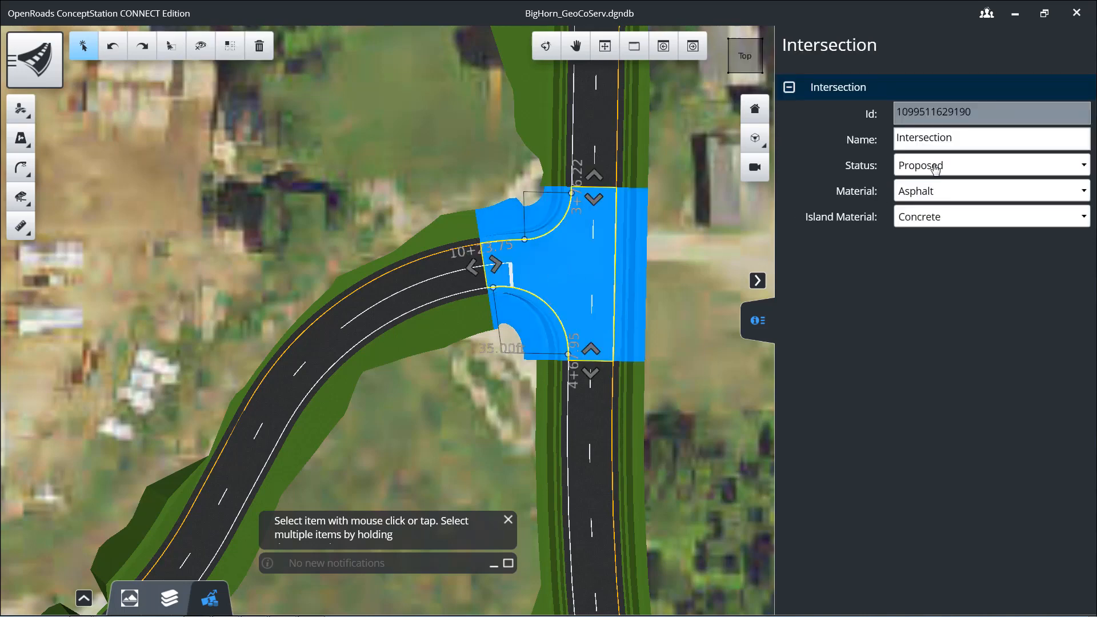
pyautogui.click(968, 142)
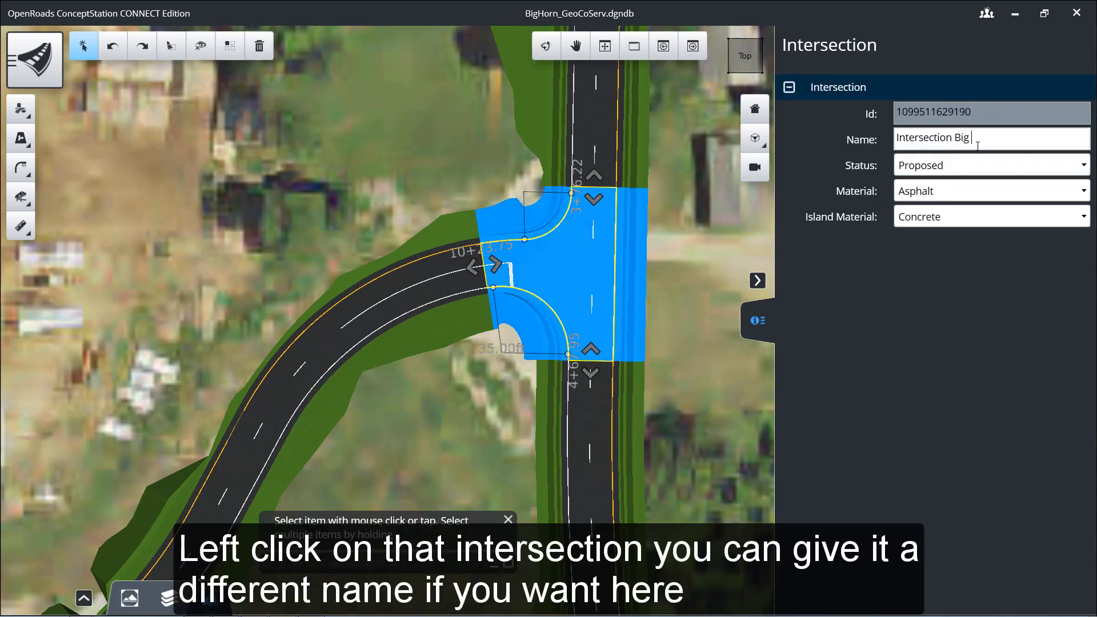
pyautogui.write('Big Horn ')
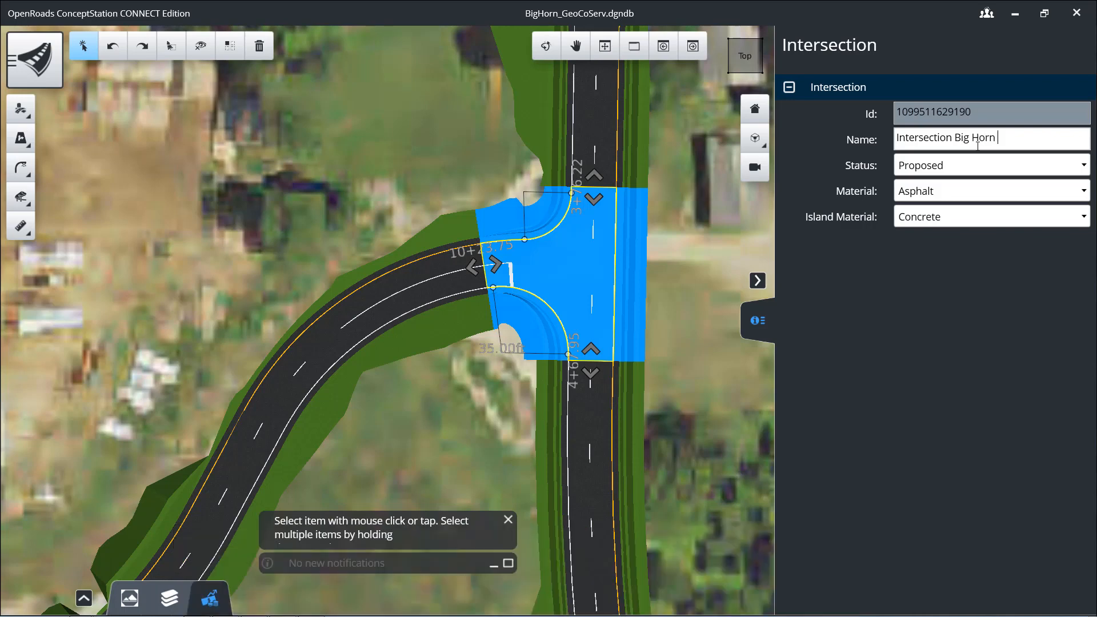
pyautogui.write('North OR')
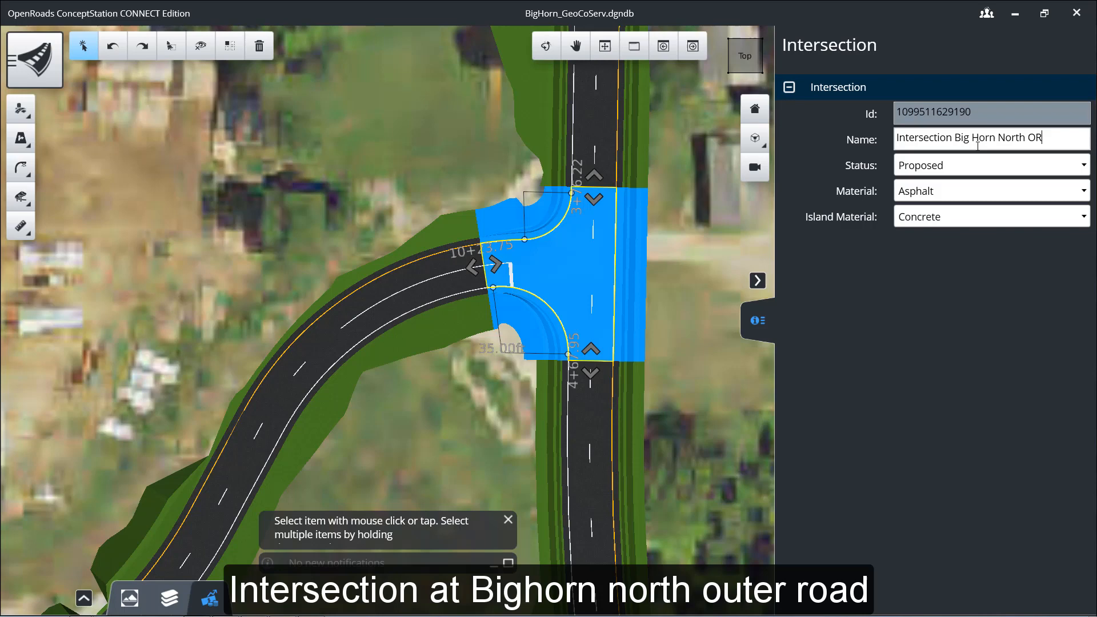
# - Check the intersection's status and island material options and set its material to Concrete
pyautogui.click(941, 166)
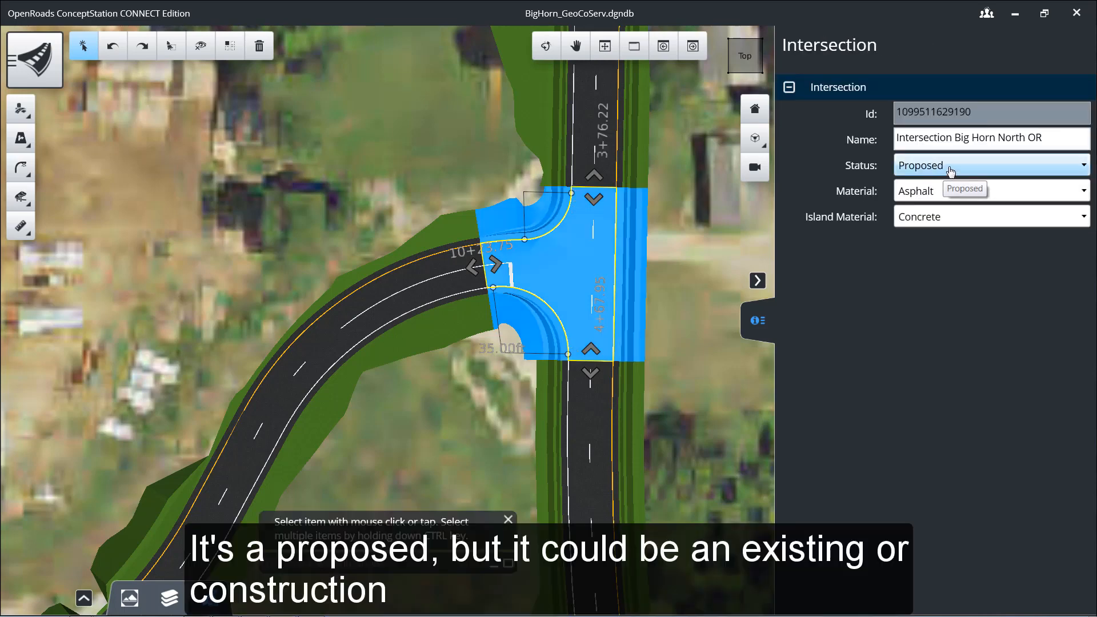
pyautogui.click(950, 171)
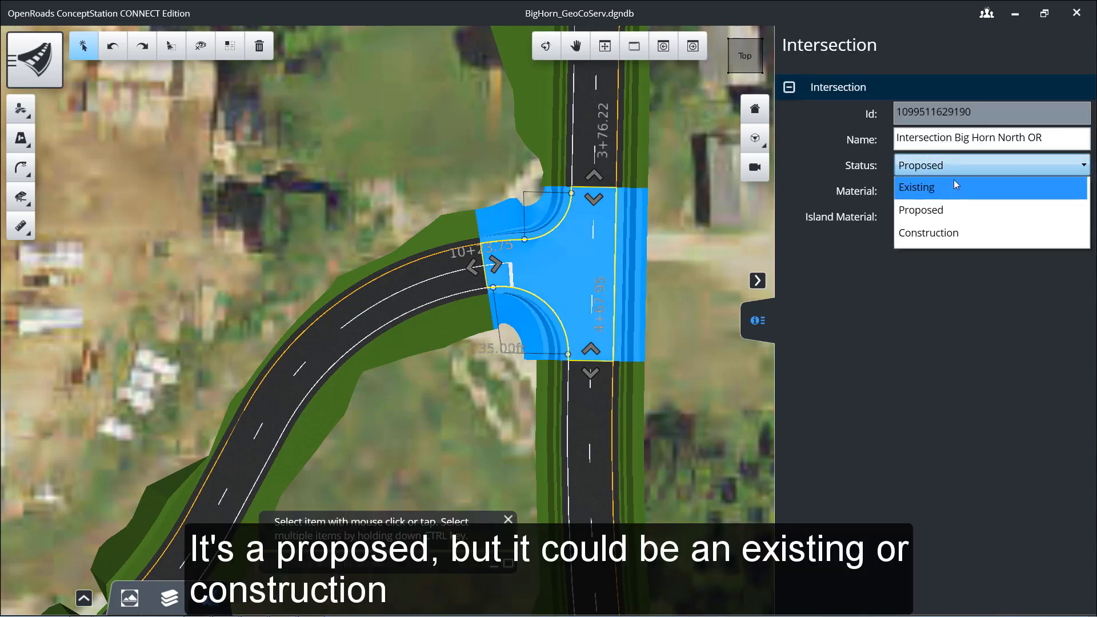
pyautogui.click(953, 173)
pyautogui.click(945, 194)
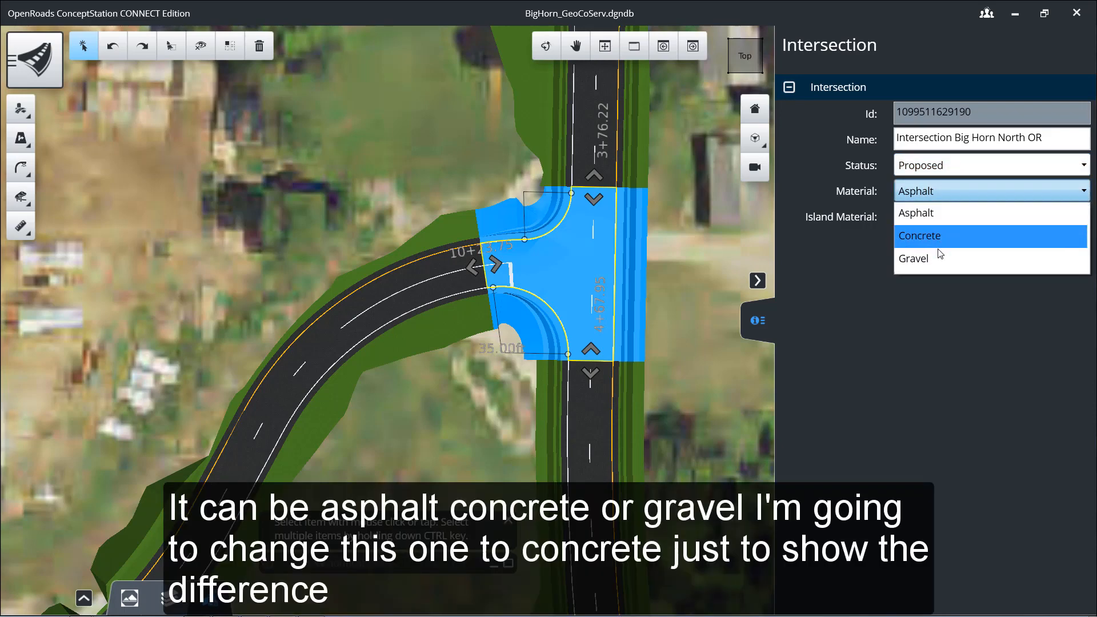
pyautogui.click(938, 239)
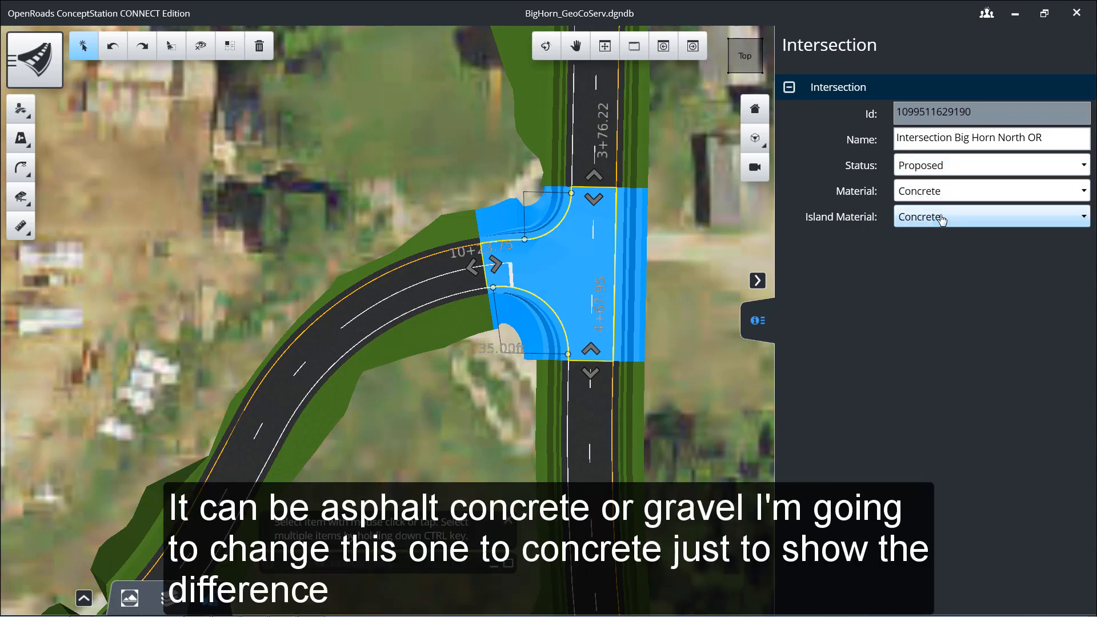
pyautogui.click(942, 217)
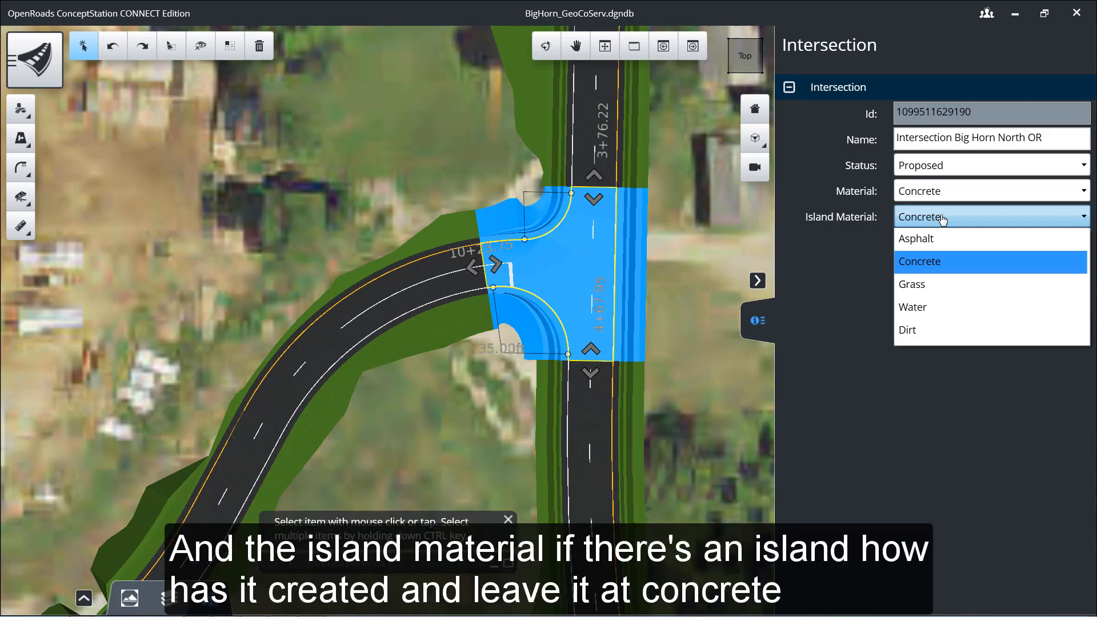
pyautogui.click(942, 218)
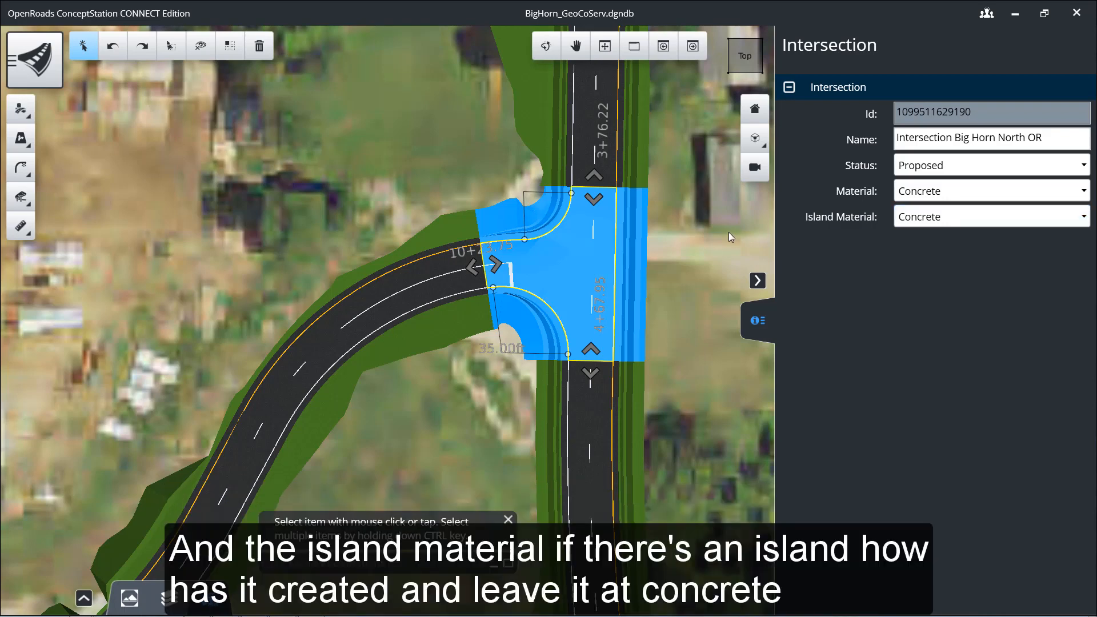
pyautogui.click(423, 170)
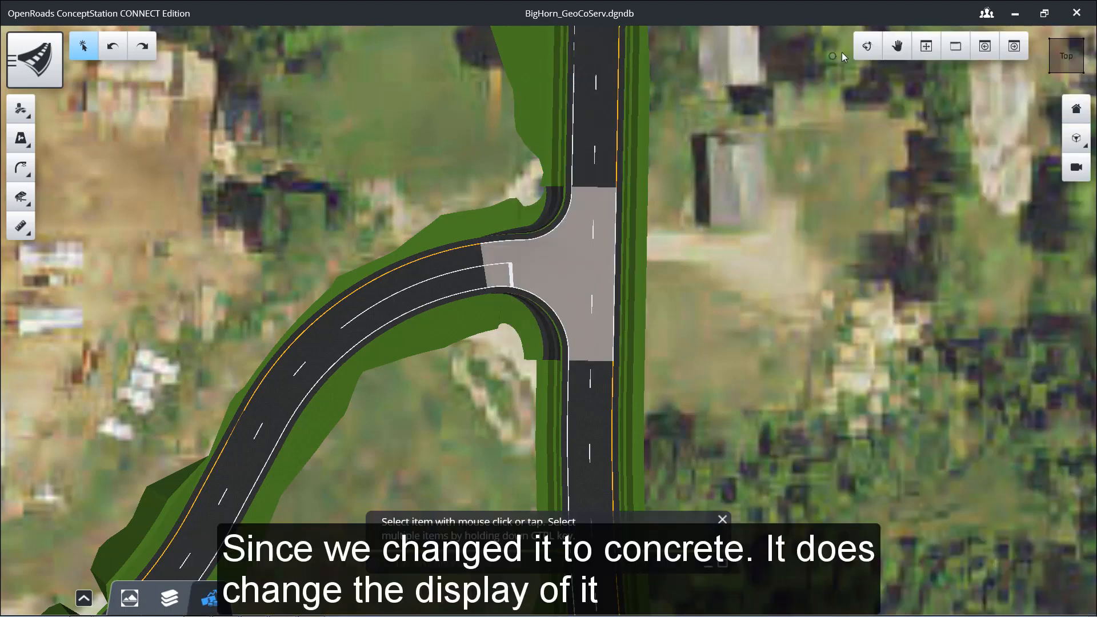
# - Rotate the view around the intersection's centre into 3D and examine closely how the intersection ties into both roads
pyautogui.click(868, 47)
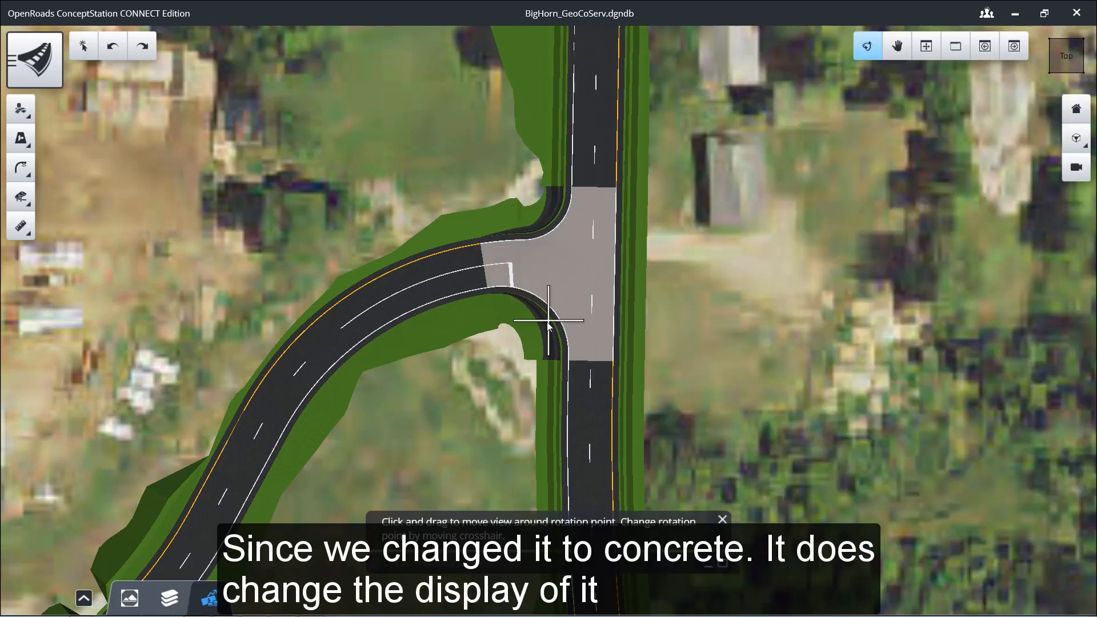
pyautogui.moveTo(543, 318); pyautogui.dragTo(583, 274)
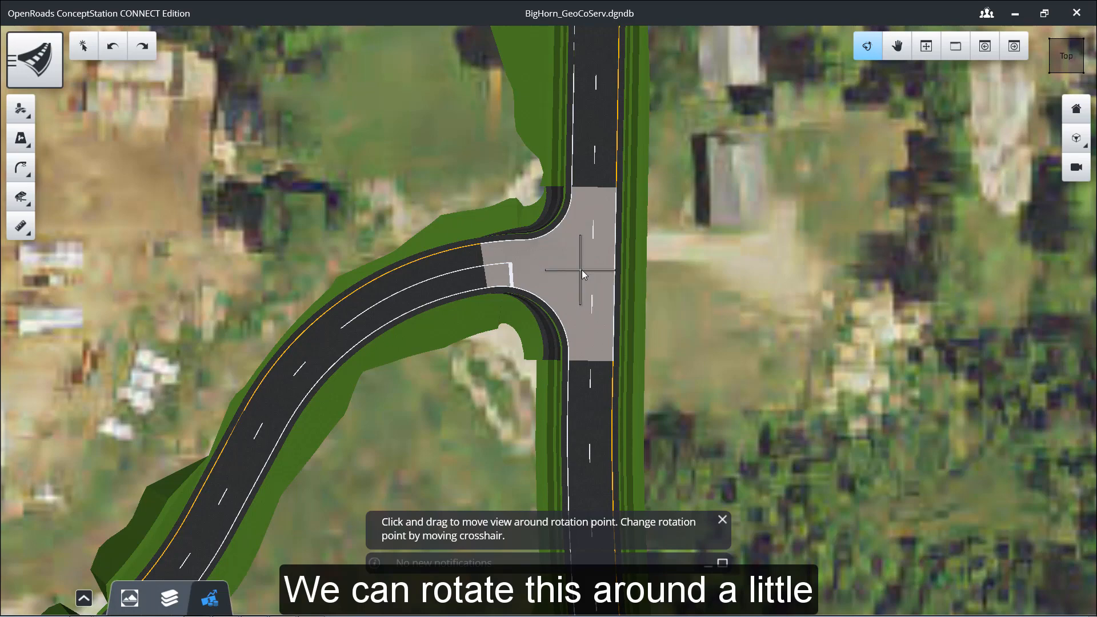
pyautogui.moveTo(665, 328); pyautogui.dragTo(593, 263)
pyautogui.scroll(2, 600, 291)
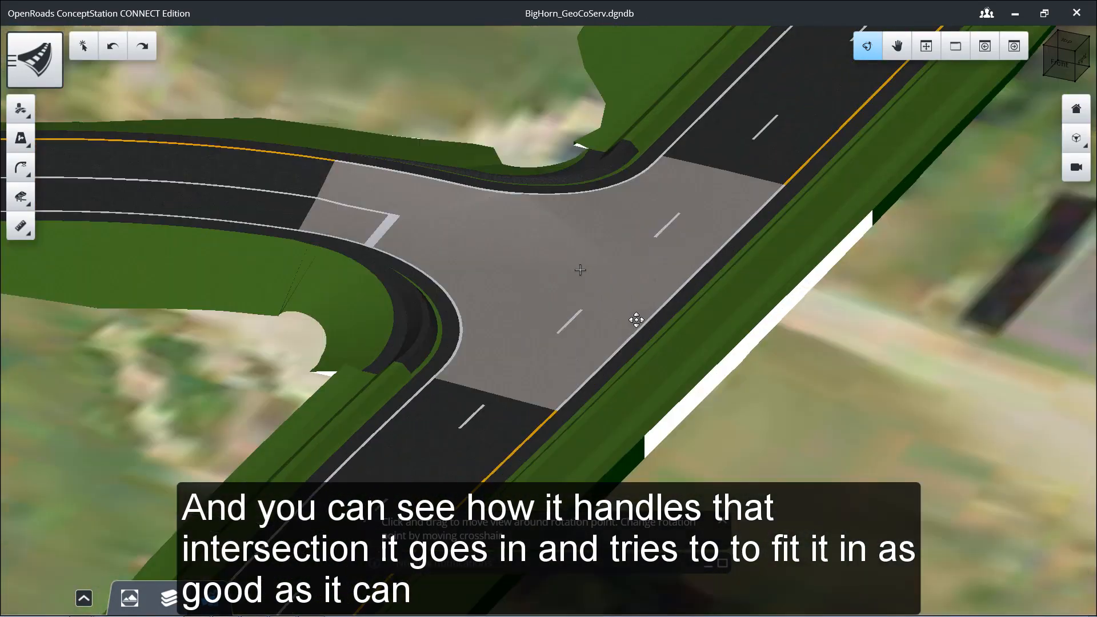
# - Orbit around the concrete intersection and inspect its curb returns and side slopes from several angles
pyautogui.moveTo(637, 318); pyautogui.dragTo(445, 260)
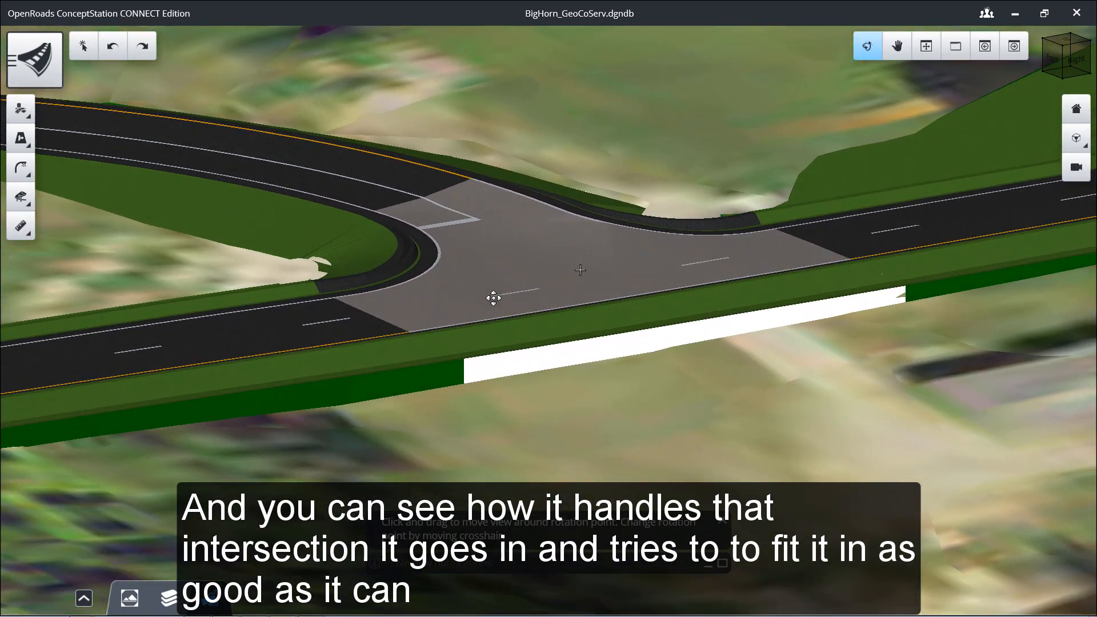
pyautogui.moveTo(493, 297); pyautogui.dragTo(679, 321)
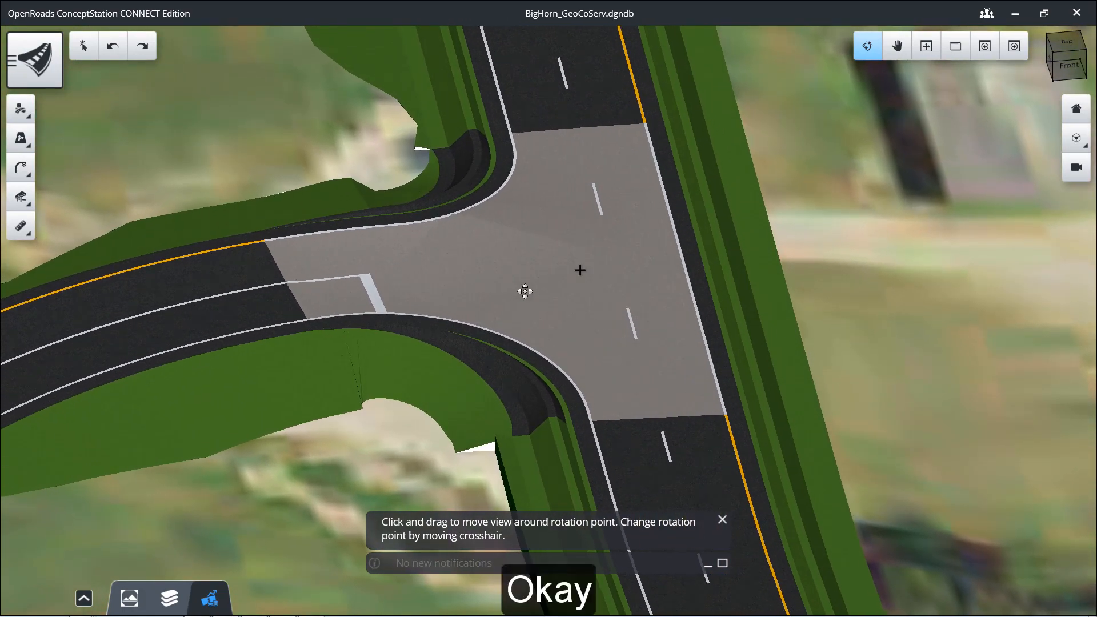
pyautogui.moveTo(525, 292); pyautogui.dragTo(707, 303)
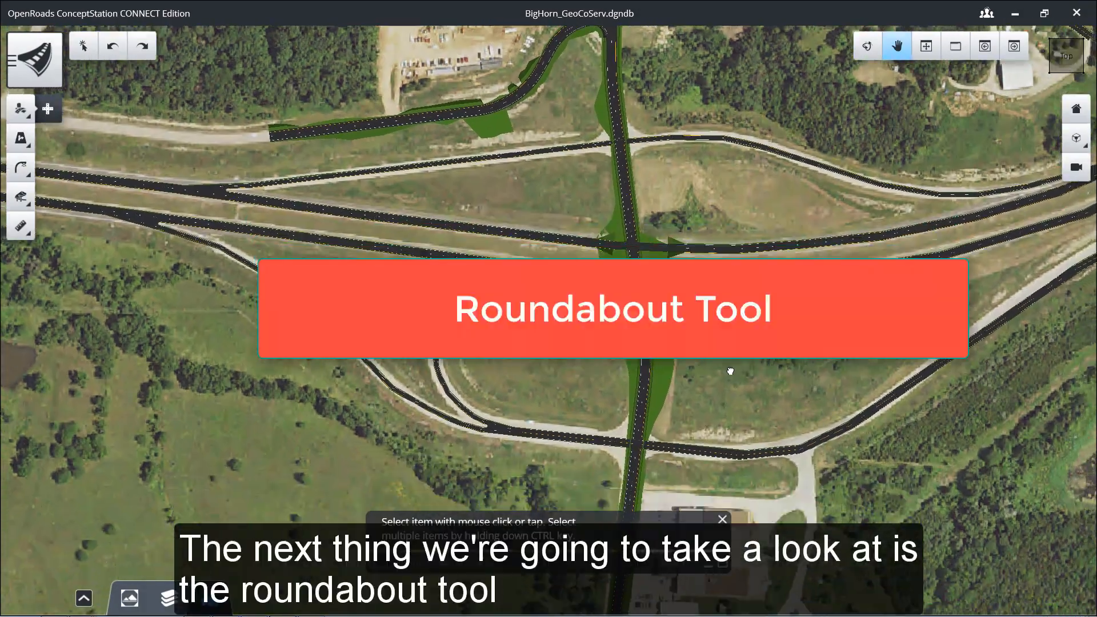
# - Delete the existing roadways on both sides of the main road at the residential crossing south of the interchange
pyautogui.moveTo(731, 372); pyautogui.dragTo(718, 112, button='middle')
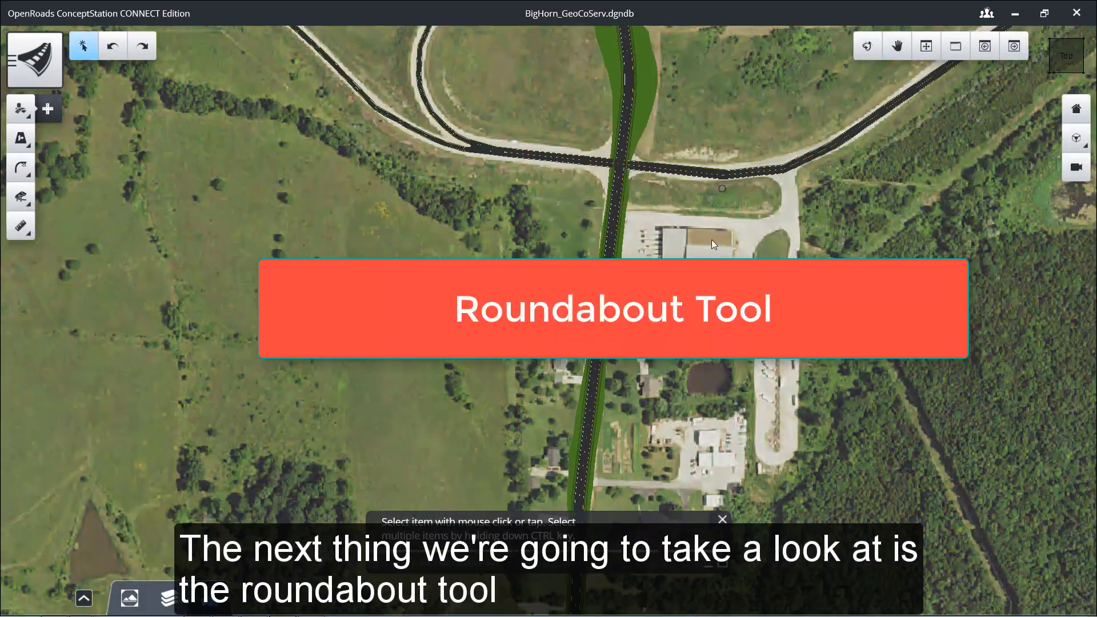
pyautogui.moveTo(686, 432); pyautogui.dragTo(667, 196, button='middle')
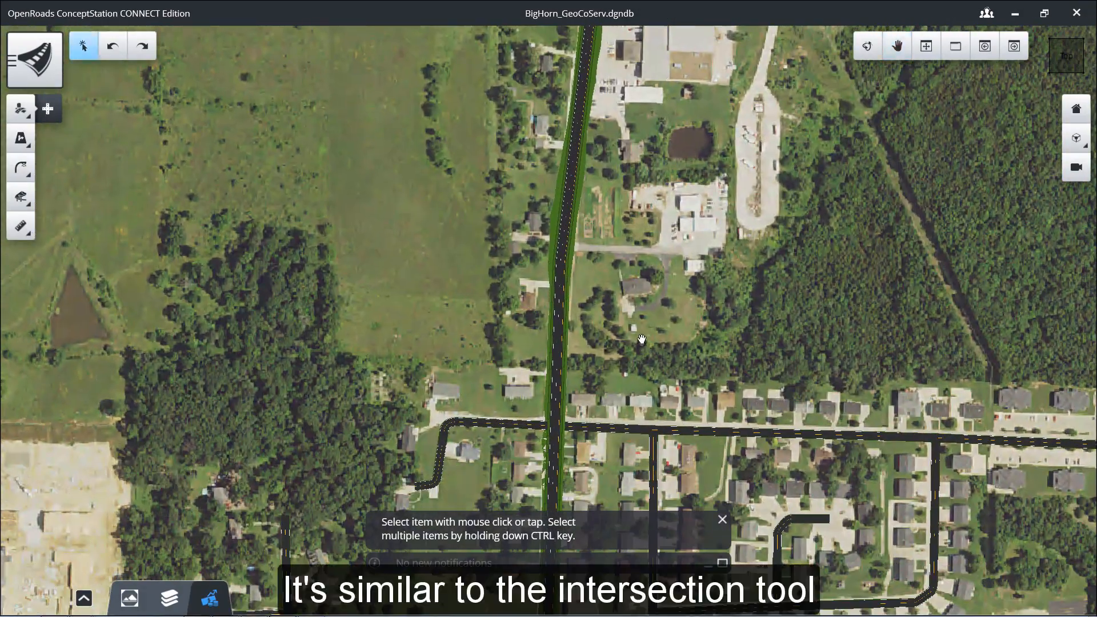
pyautogui.moveTo(641, 340); pyautogui.dragTo(637, 228, button='middle')
pyautogui.scroll(6, 559, 319)
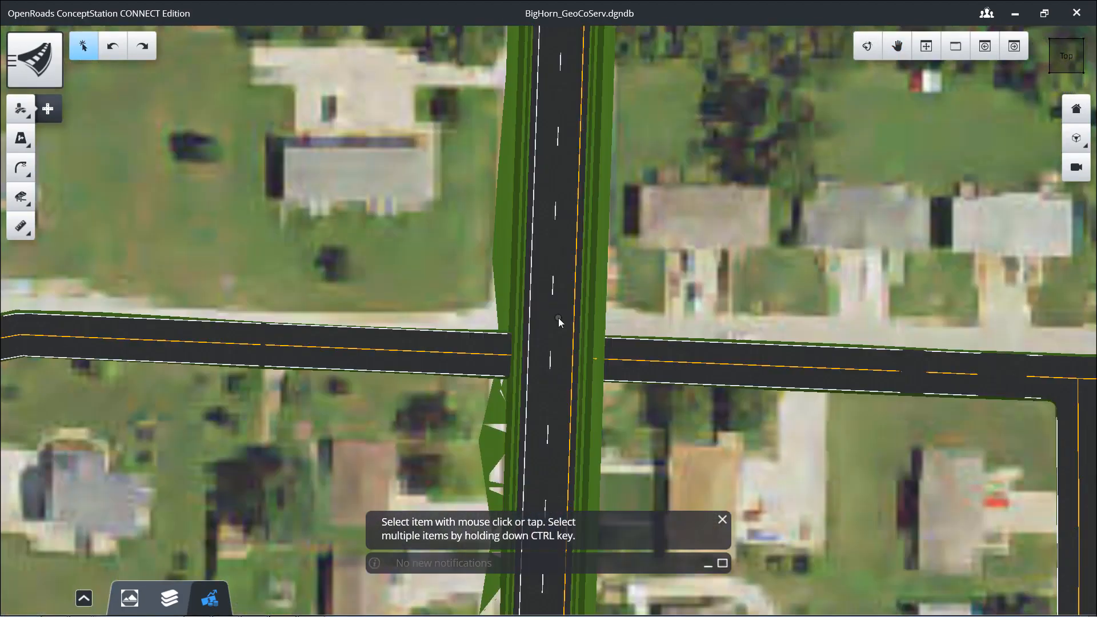
pyautogui.scroll(-3, 581, 395)
pyautogui.moveTo(629, 419); pyautogui.dragTo(540, 332, button='middle')
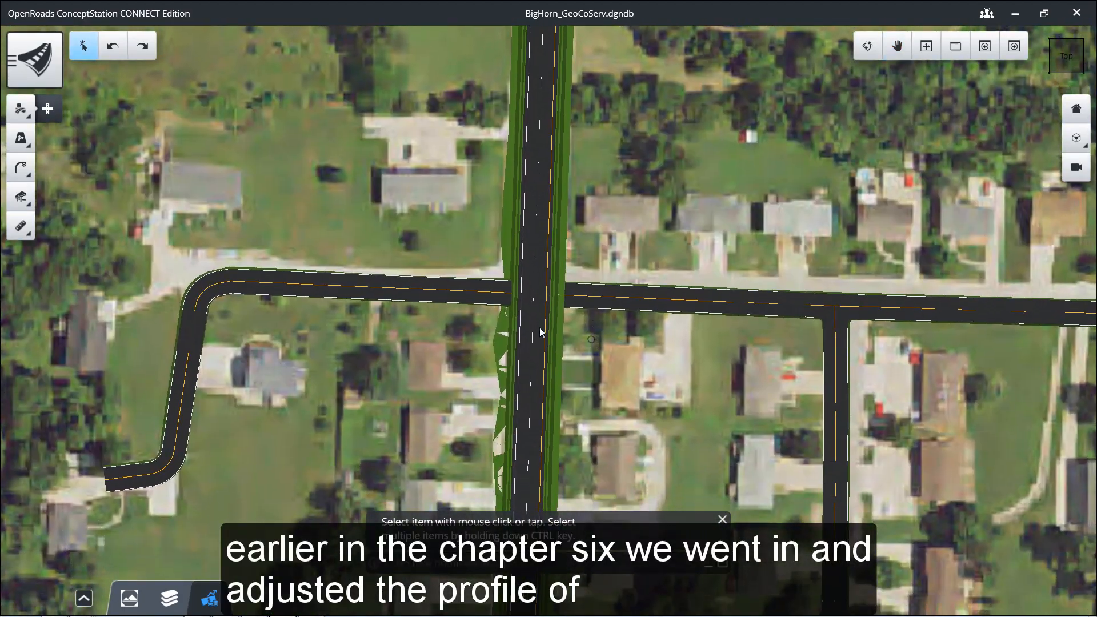
pyautogui.click(481, 300)
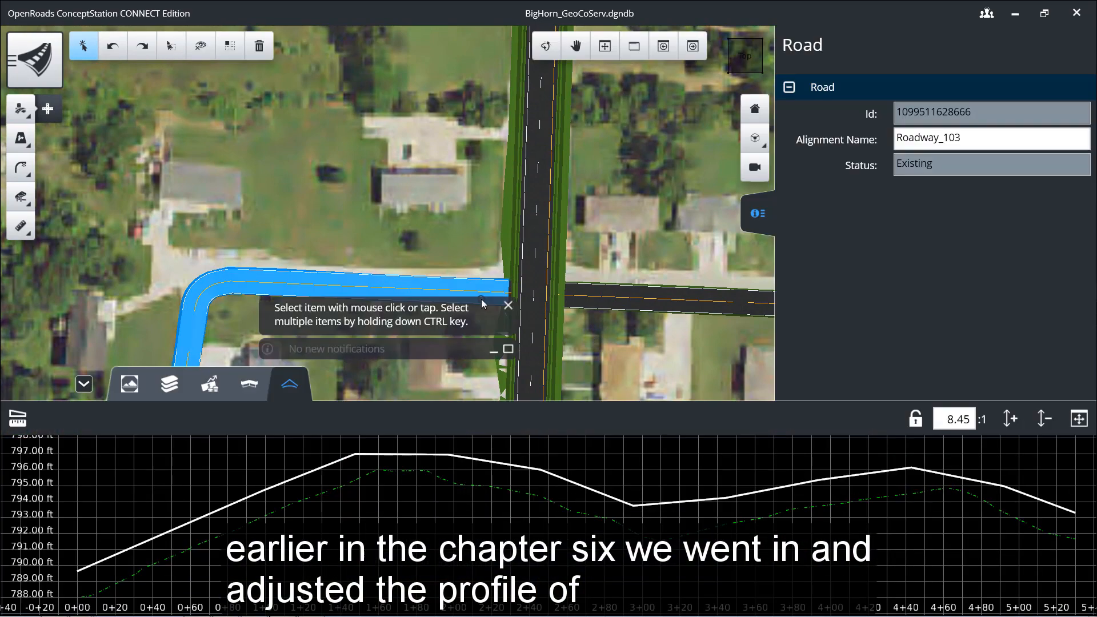
pyautogui.click(262, 48)
pyautogui.click(629, 304)
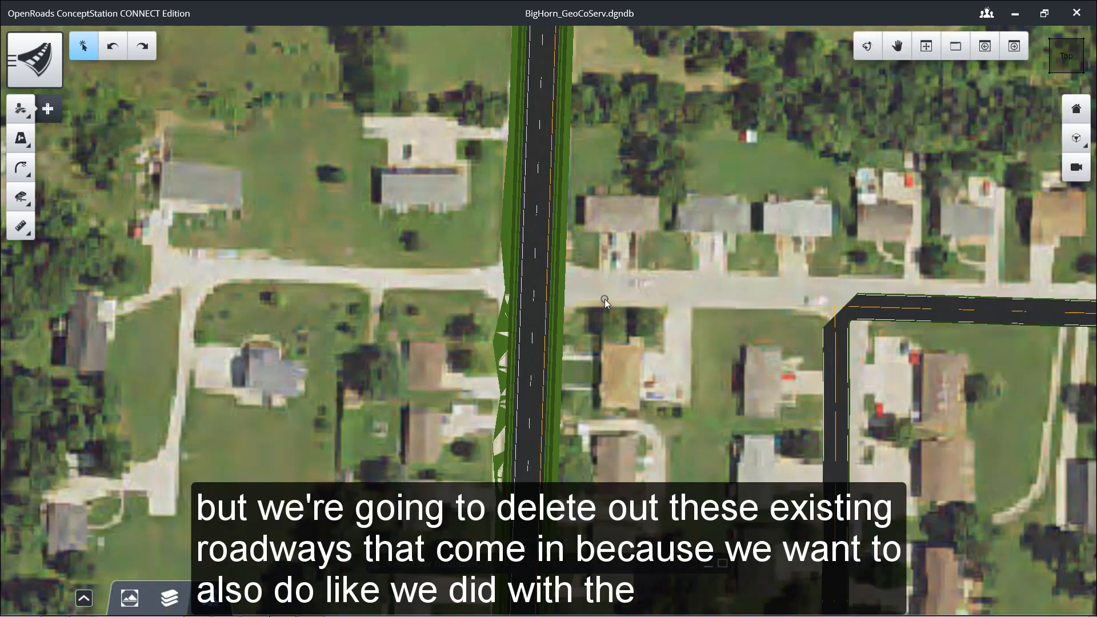
# - Start a new Rural Local Road and choose the standard "Gutter (2 lanes)" road template for it
pyautogui.moveTo(603, 299); pyautogui.dragTo(502, 287, button='middle')
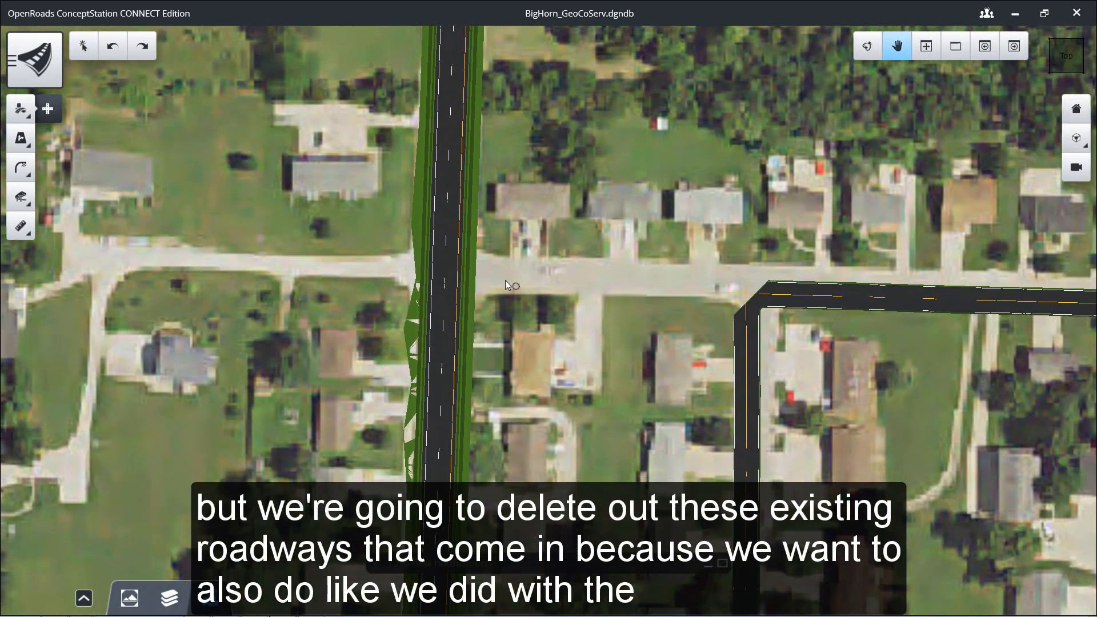
pyautogui.click(46, 109)
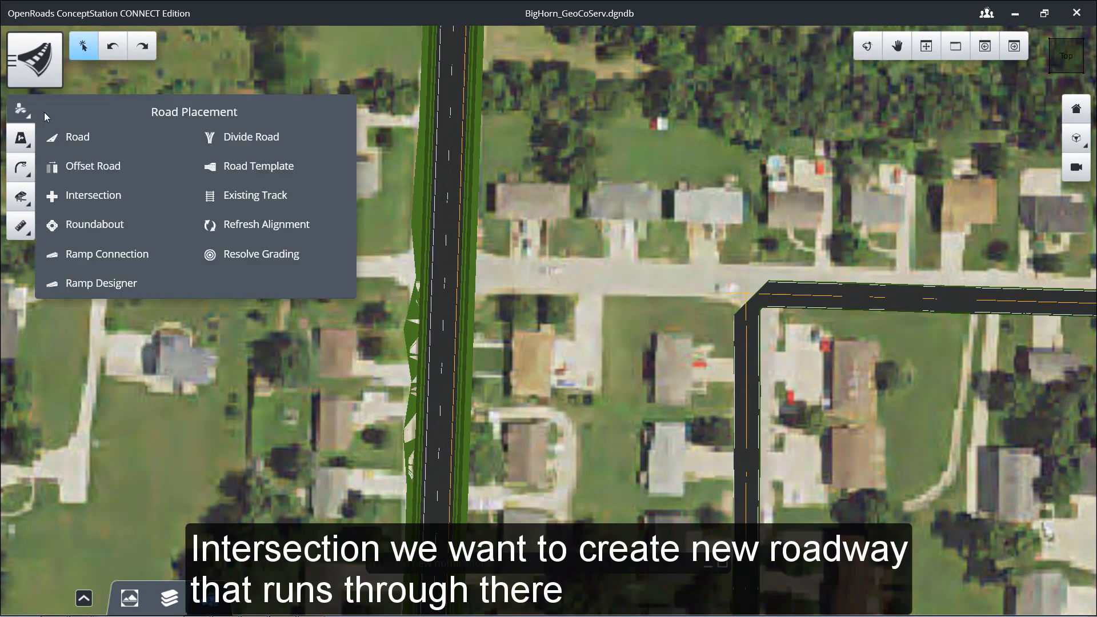
pyautogui.click(66, 138)
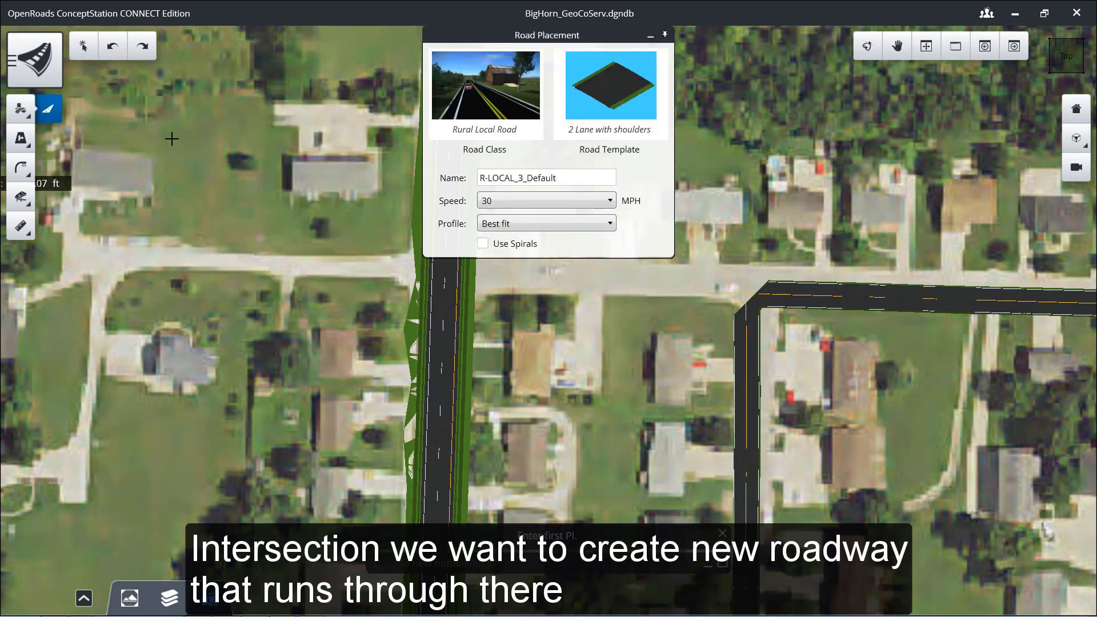
pyautogui.click(621, 98)
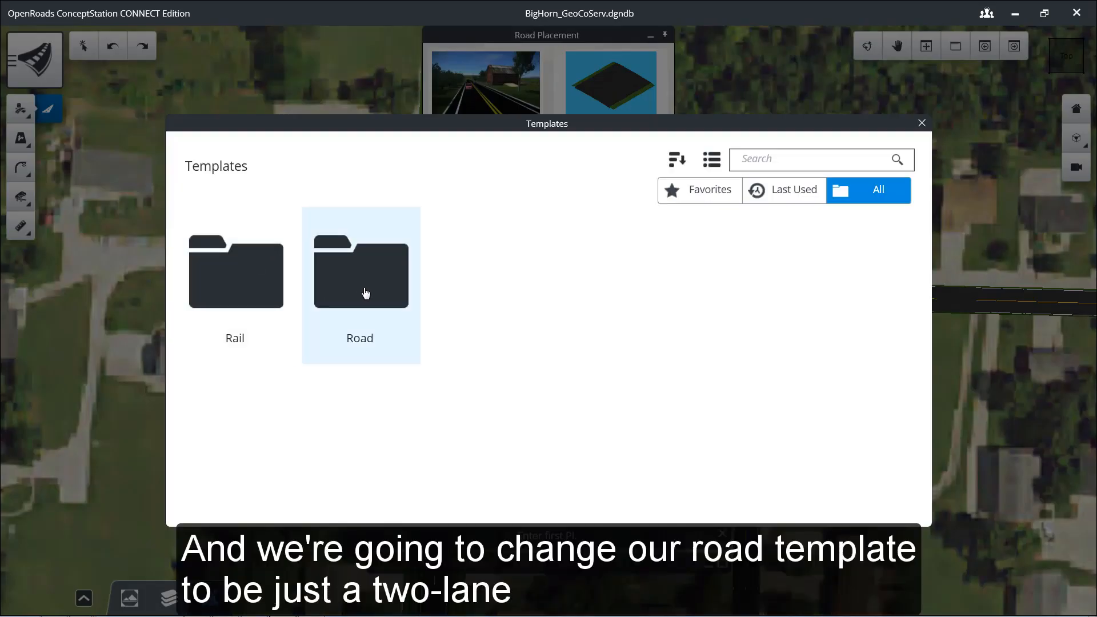
pyautogui.click(365, 294)
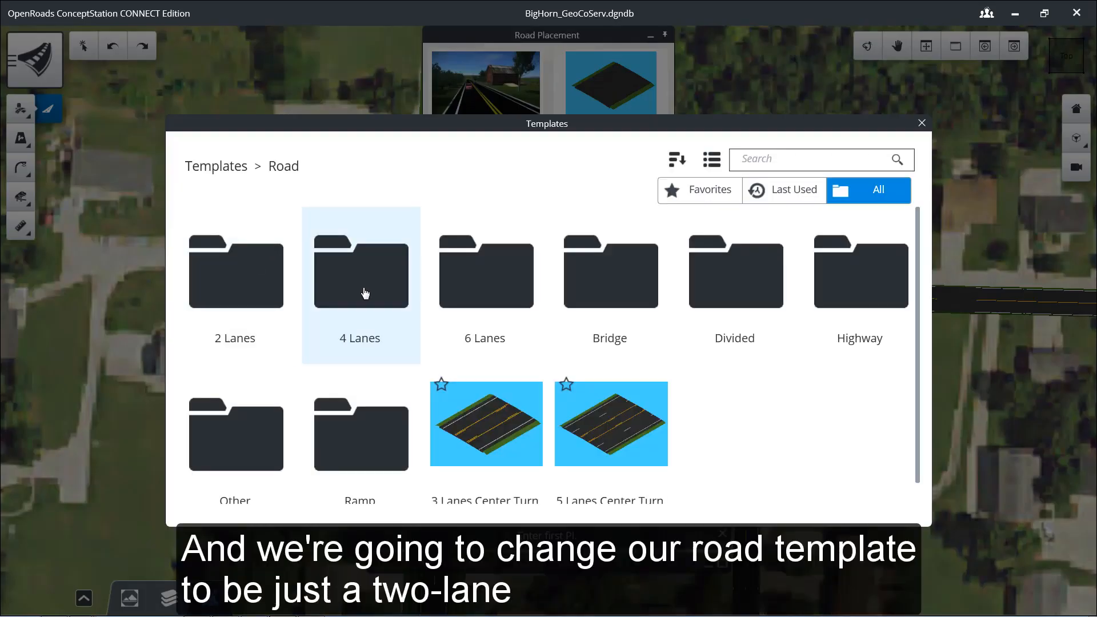
pyautogui.click(256, 289)
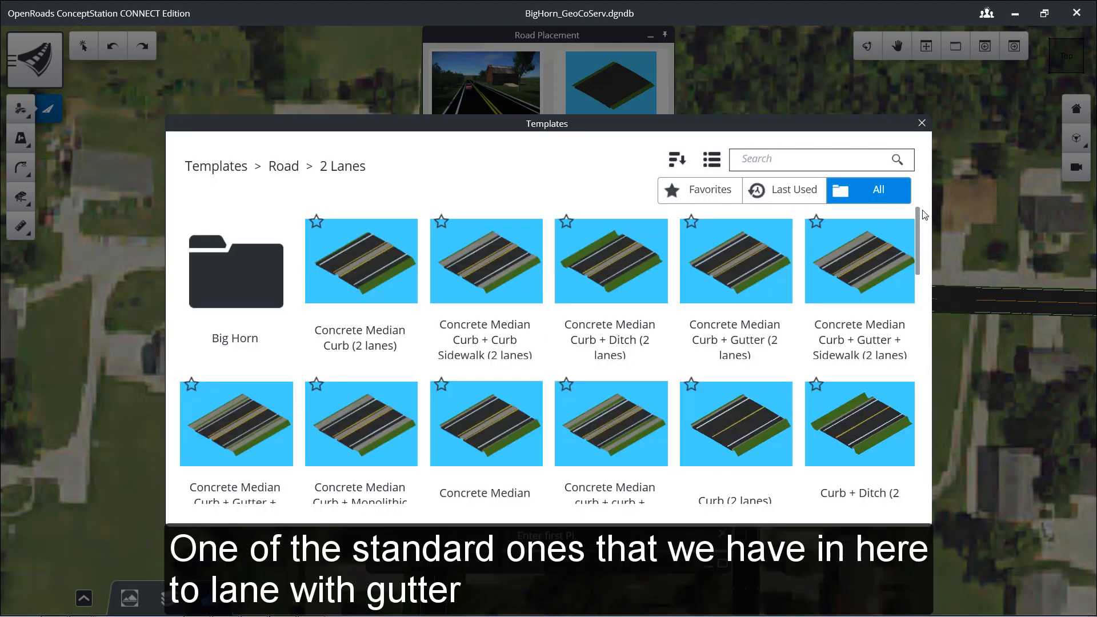
pyautogui.moveTo(924, 213); pyautogui.dragTo(918, 351)
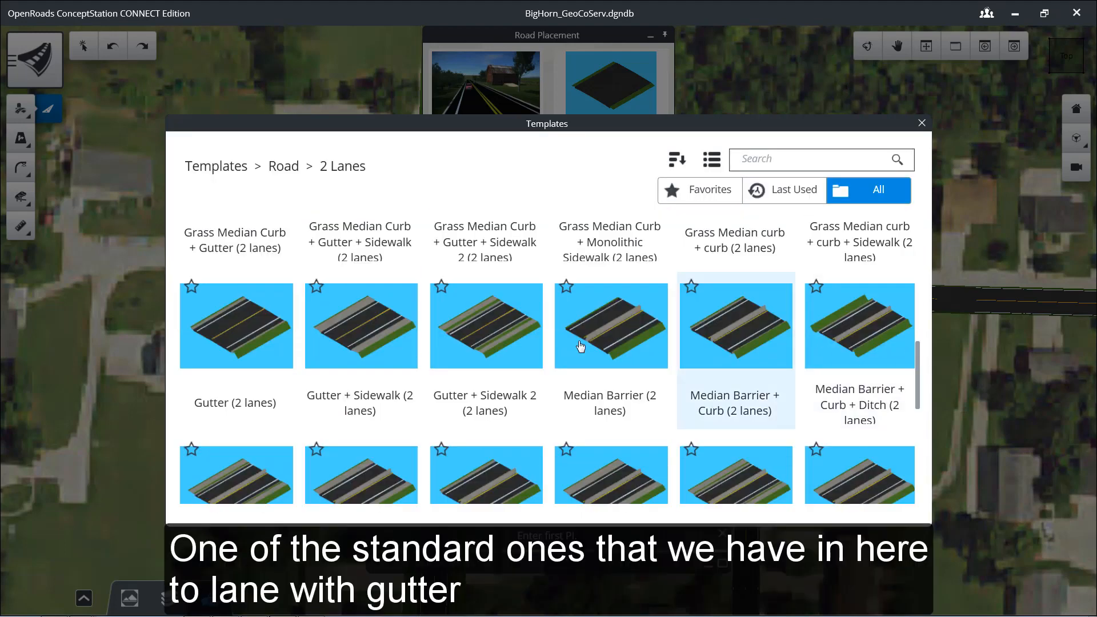
pyautogui.click(235, 314)
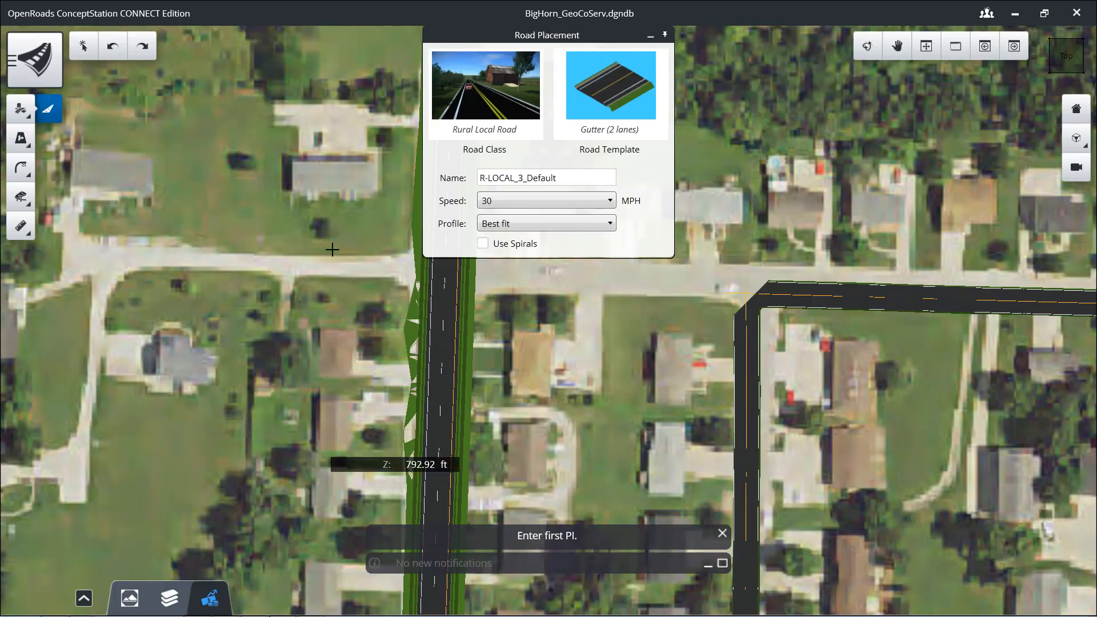
# - Draw the road straight along the old street, from its western junction across the main road to the remaining existing road's corner
pyautogui.click(123, 258)
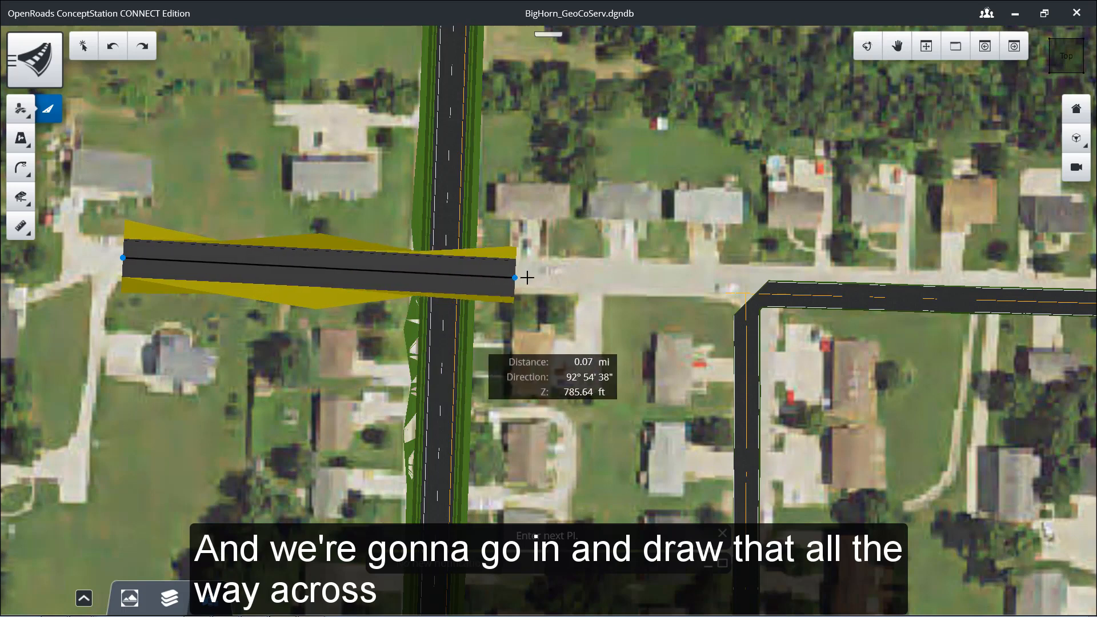
pyautogui.click(765, 293)
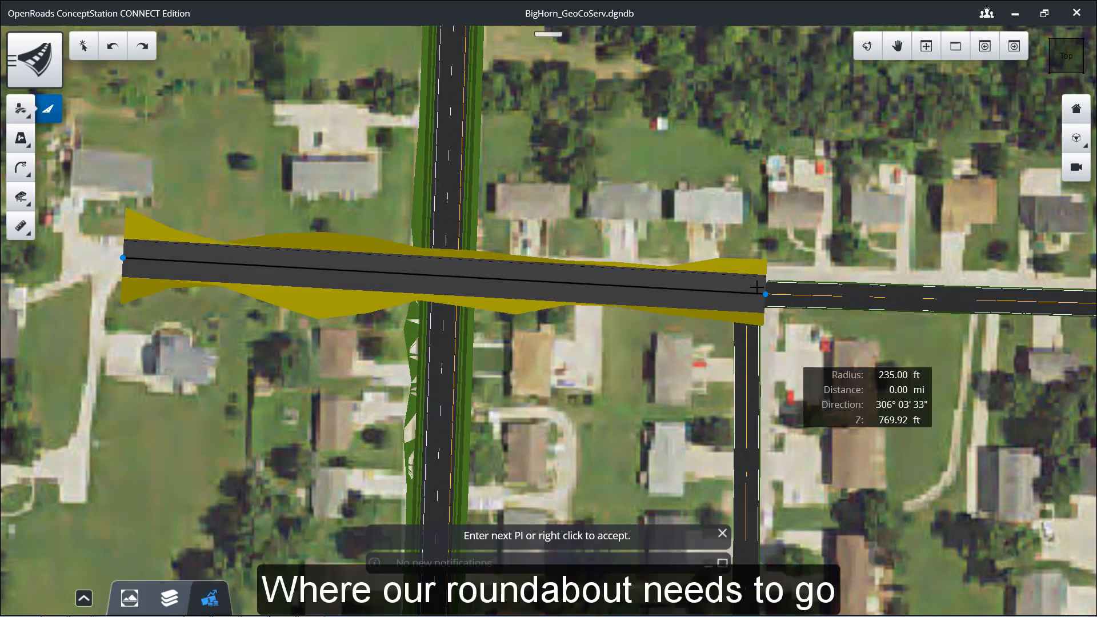
pyautogui.click(85, 54)
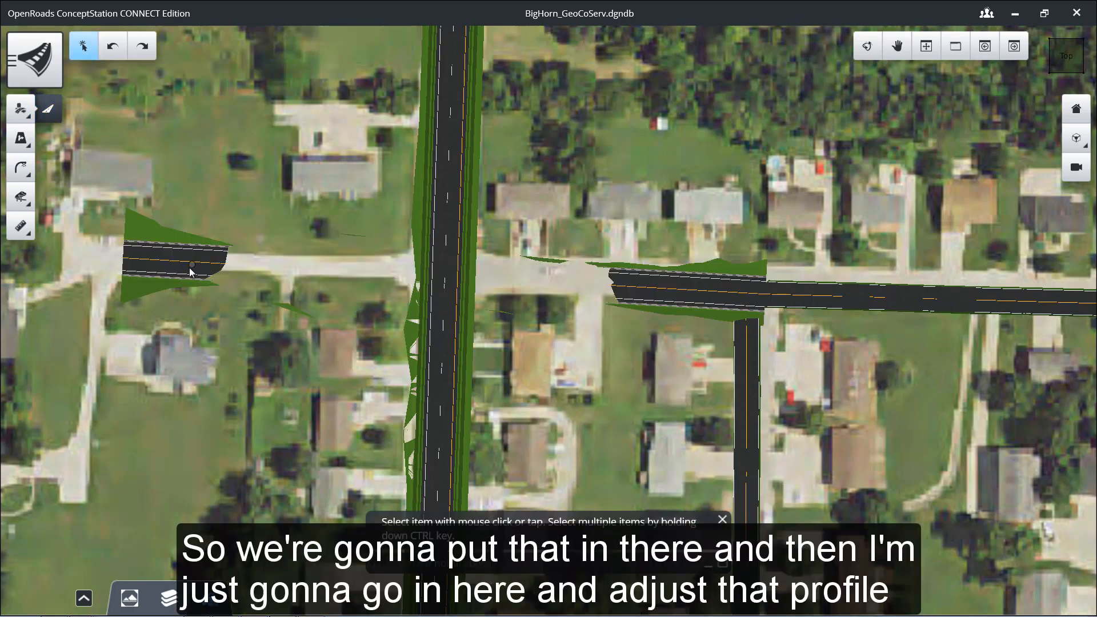
# - Fit the new road's profile to the terrain with ends at 792.40 ft and 770.00 ft and a crest curve shifted toward the main road
pyautogui.click(190, 268)
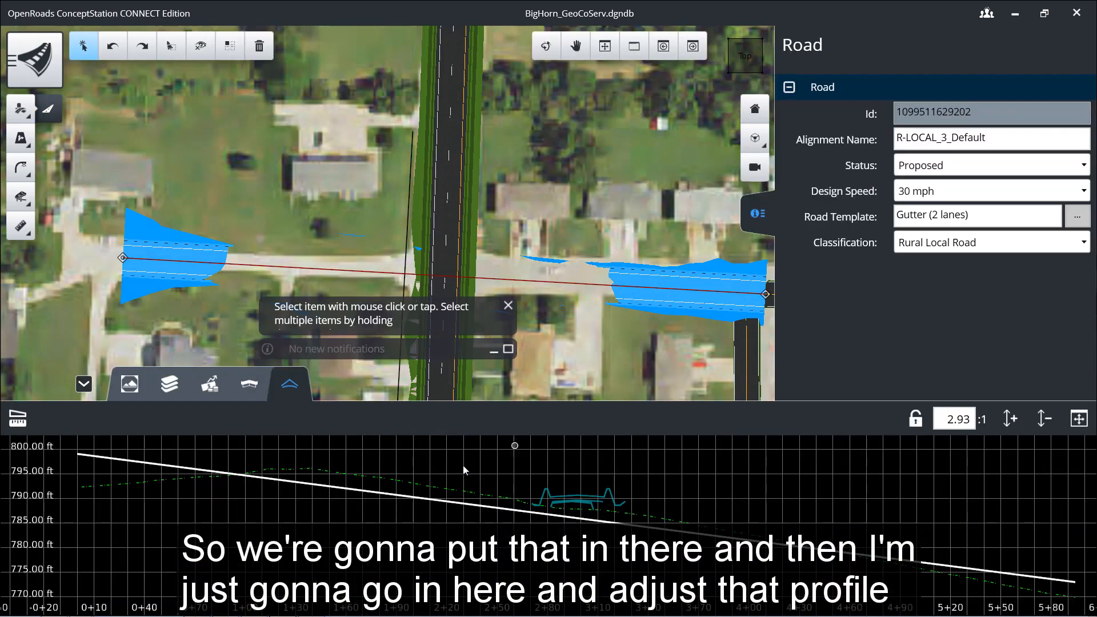
pyautogui.click(115, 459)
pyautogui.moveTo(78, 455); pyautogui.dragTo(78, 487)
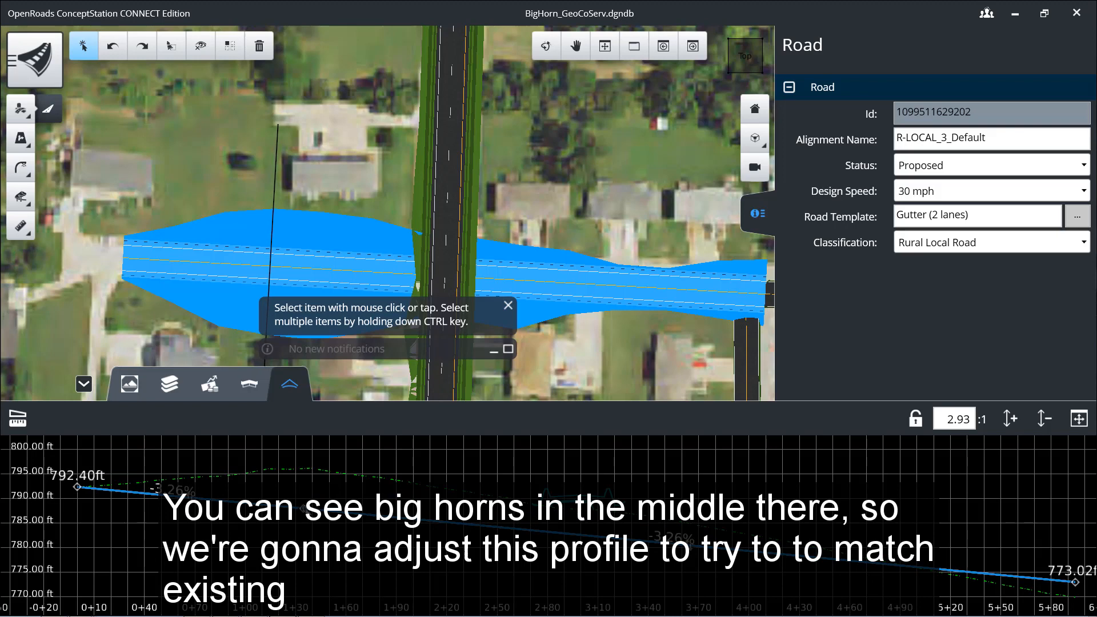
pyautogui.moveTo(303, 509); pyautogui.dragTo(302, 459)
pyautogui.moveTo(1075, 582); pyautogui.dragTo(1061, 596)
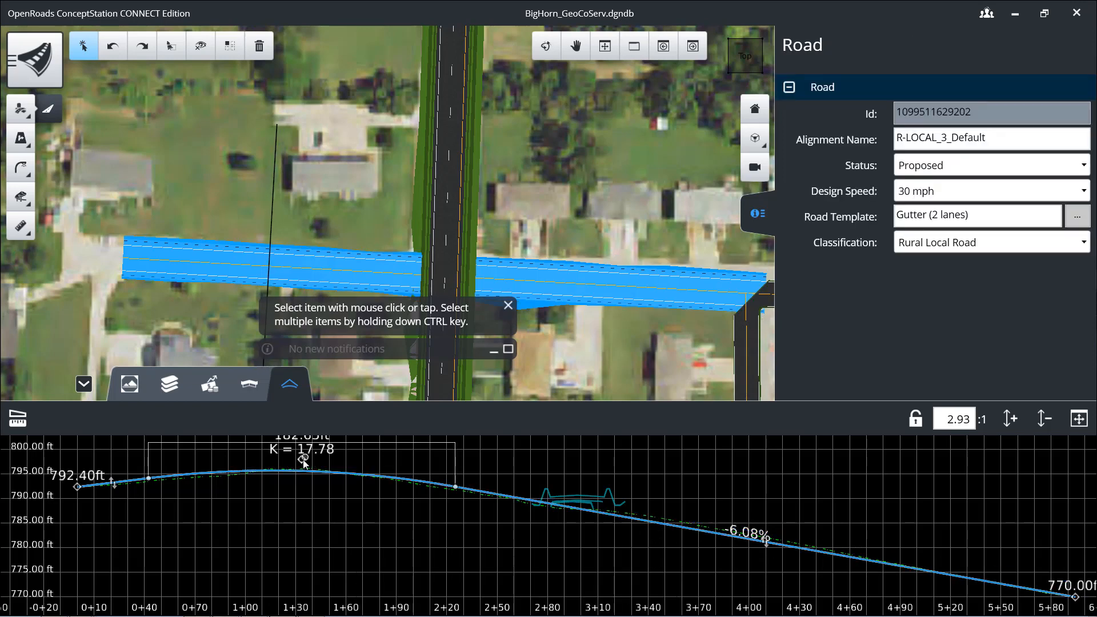
pyautogui.moveTo(313, 459); pyautogui.dragTo(446, 469)
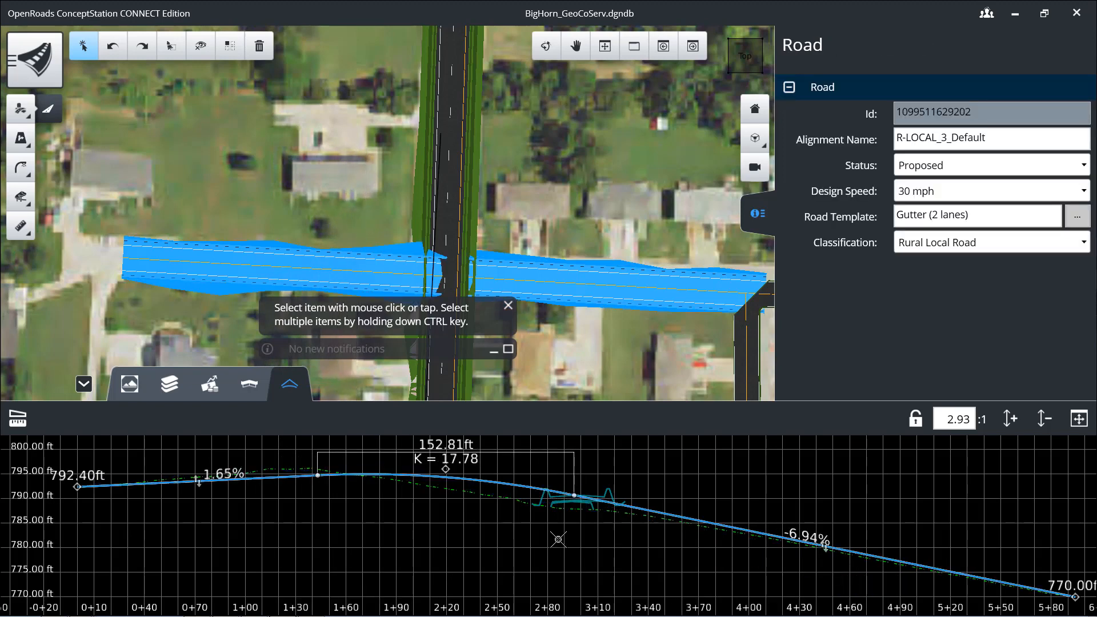
pyautogui.click(609, 360)
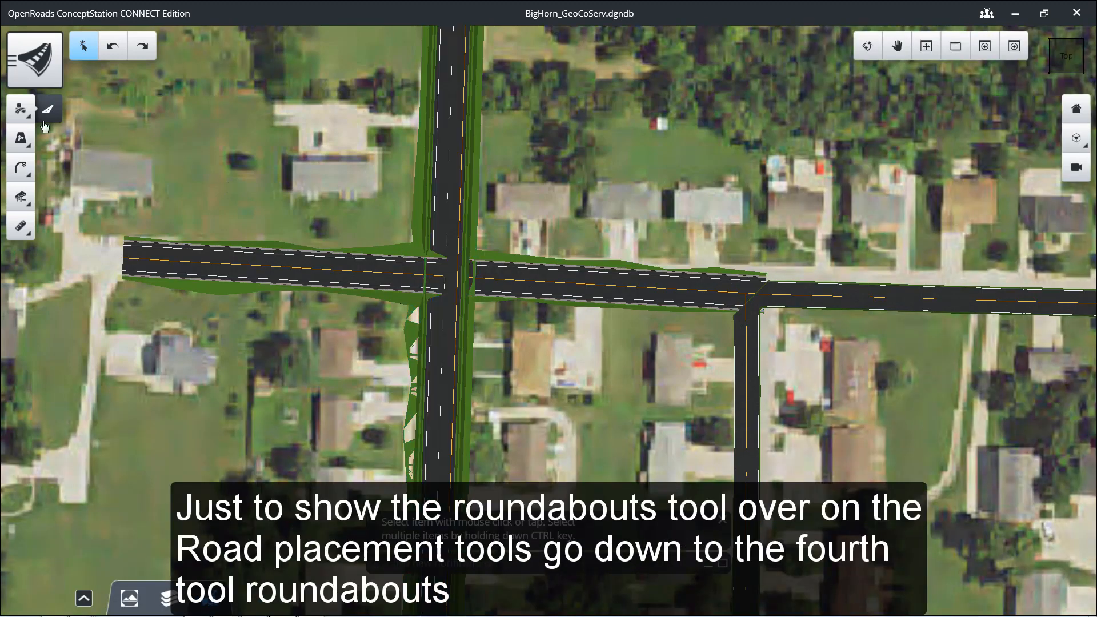
# - Place a roundabout where the main and new roads cross, with 75 ft inscribed radius, 30 ft circulating width, tilted plane and apron
pyautogui.click(22, 111)
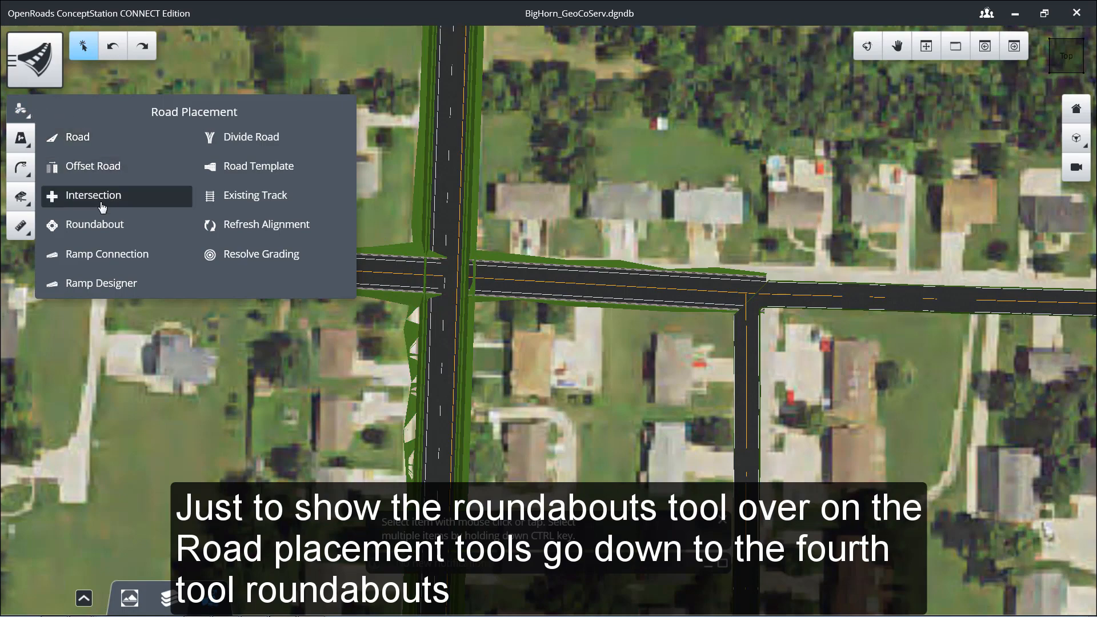
pyautogui.click(100, 227)
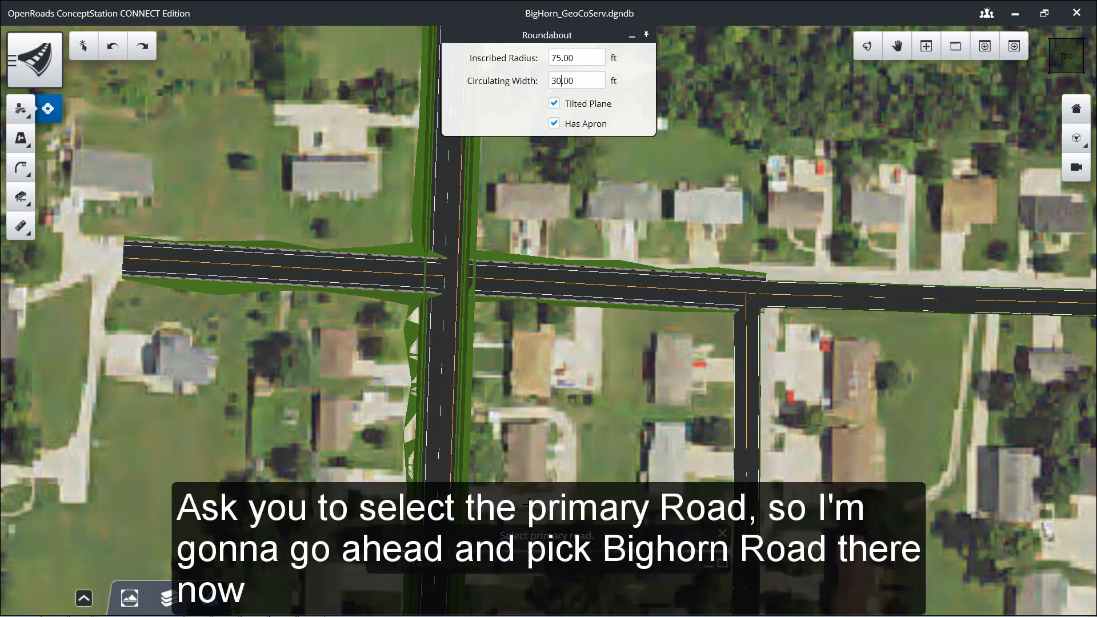
pyautogui.click(448, 332)
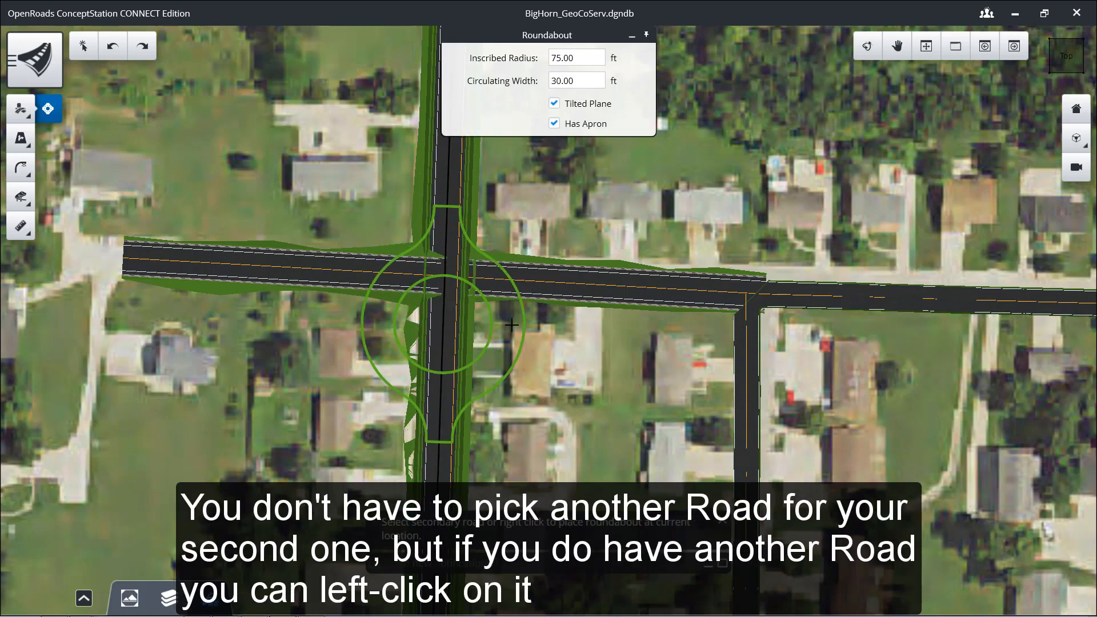
pyautogui.click(585, 292)
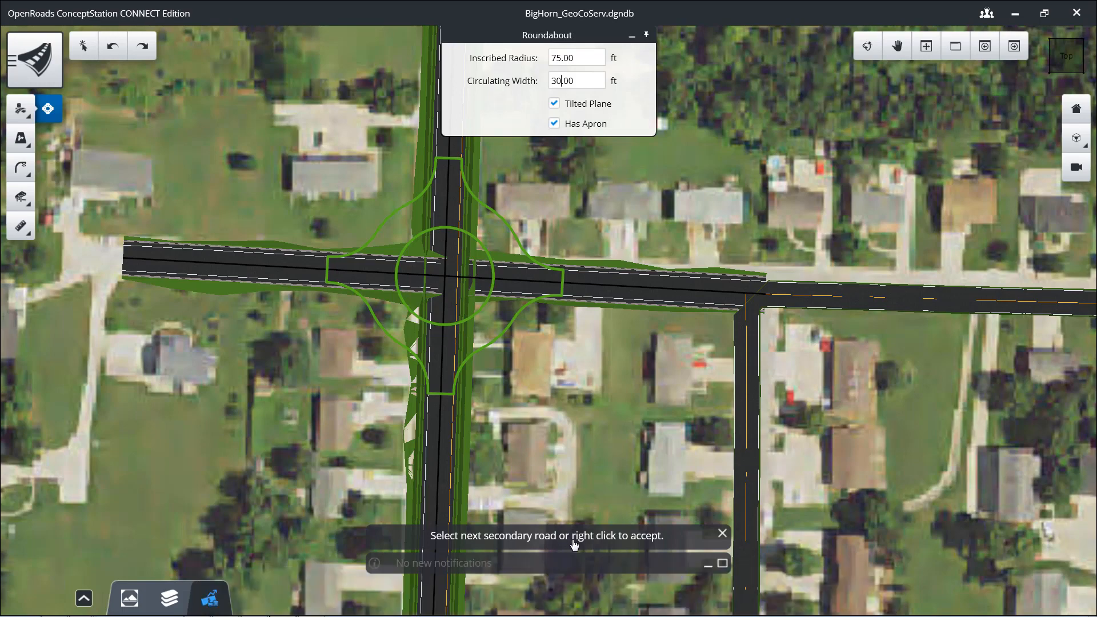
pyautogui.rightClick(608, 404)
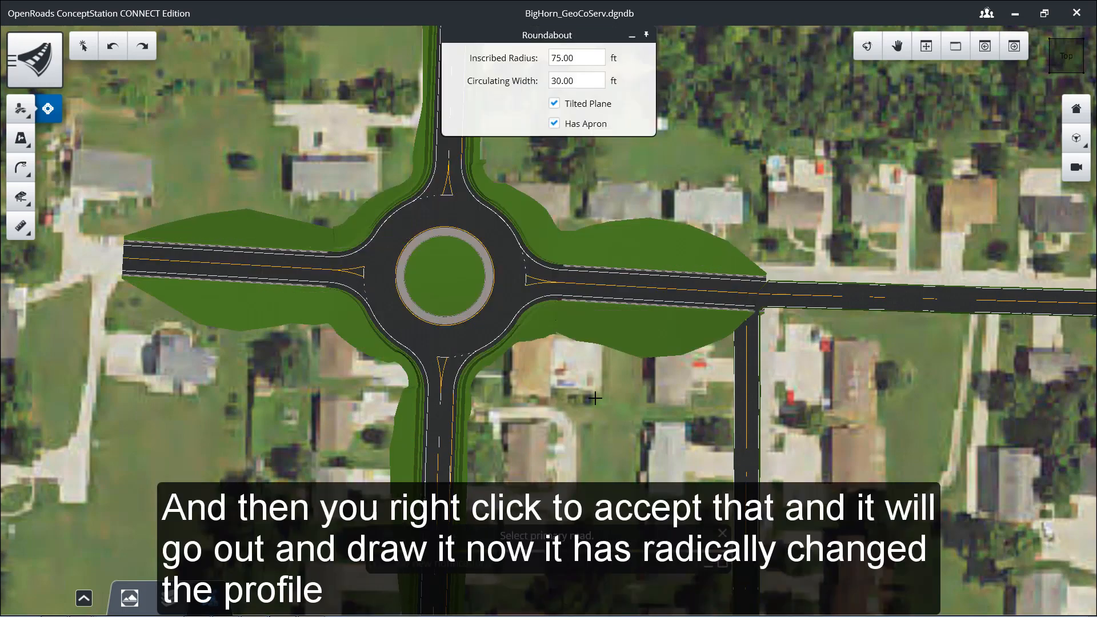
pyautogui.click(84, 48)
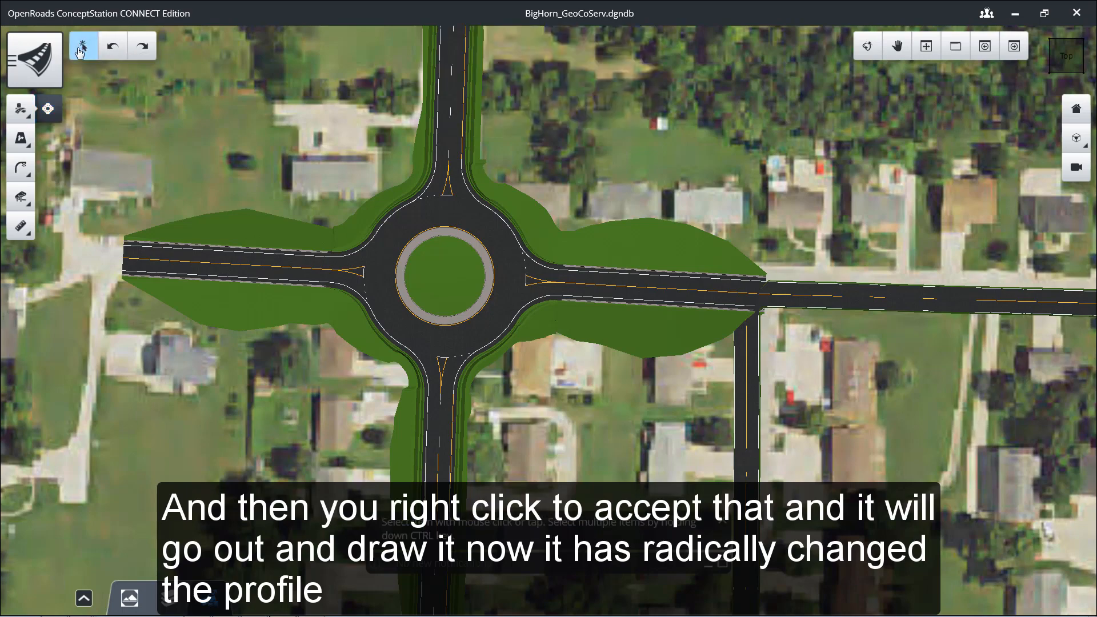
# - Set the roundabout's inscribed radius to 50 ft
pyautogui.click(396, 228)
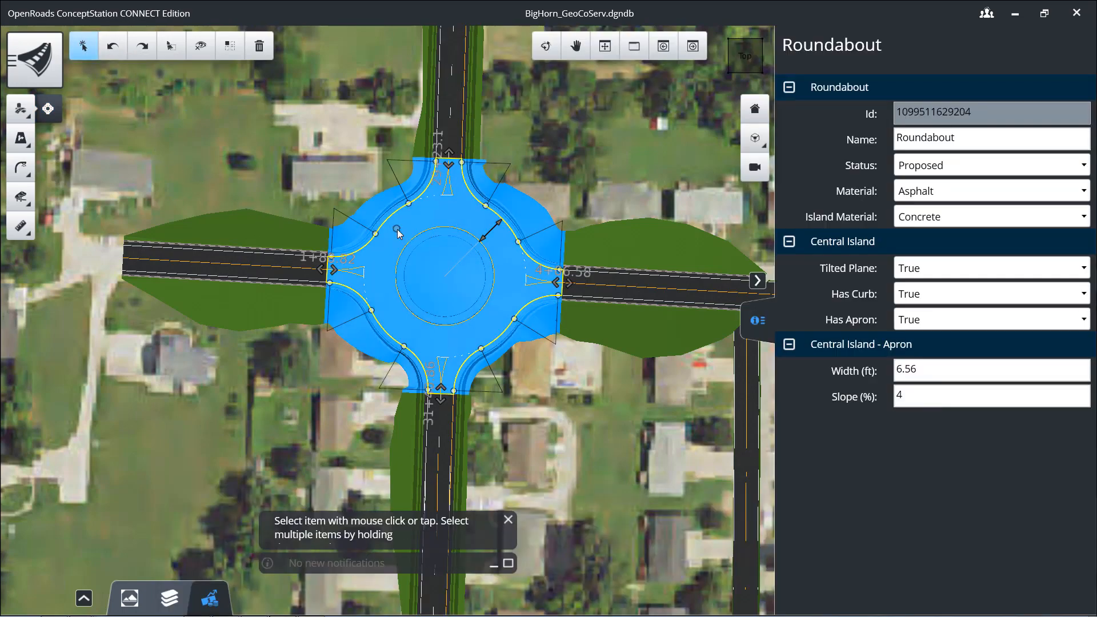
pyautogui.scroll(3, 398, 228)
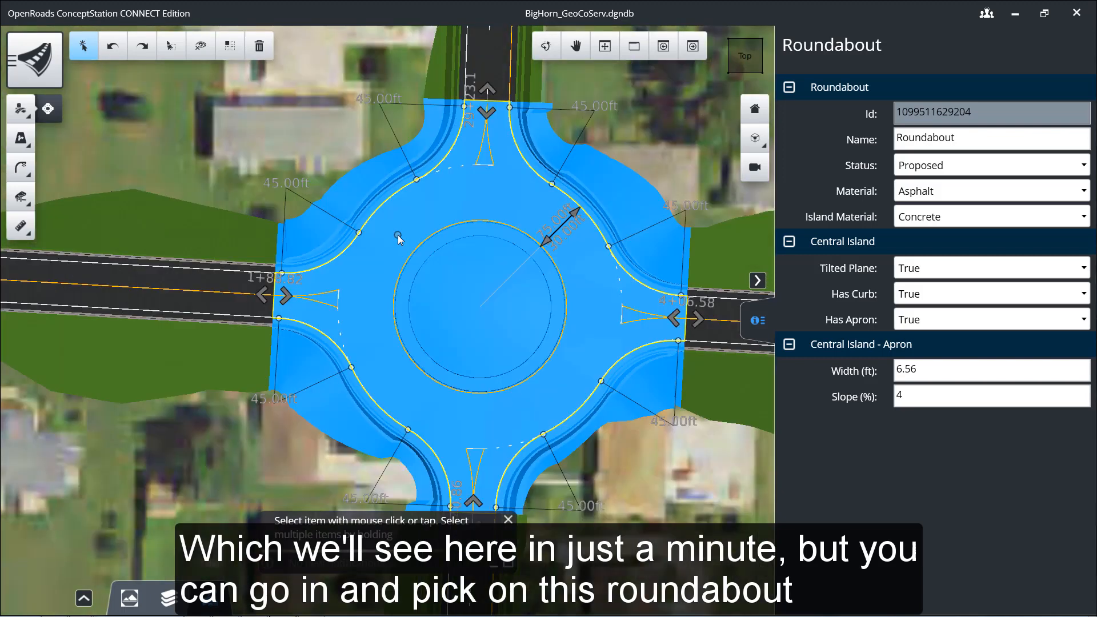
pyautogui.click(558, 222)
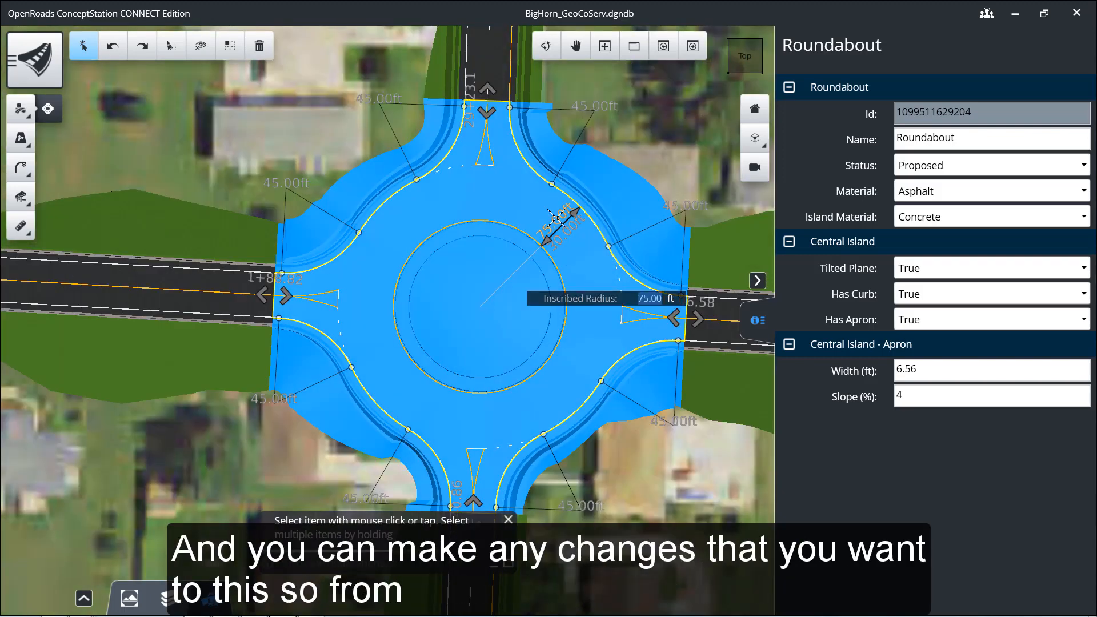
pyautogui.write('50')
pyautogui.press('Return')
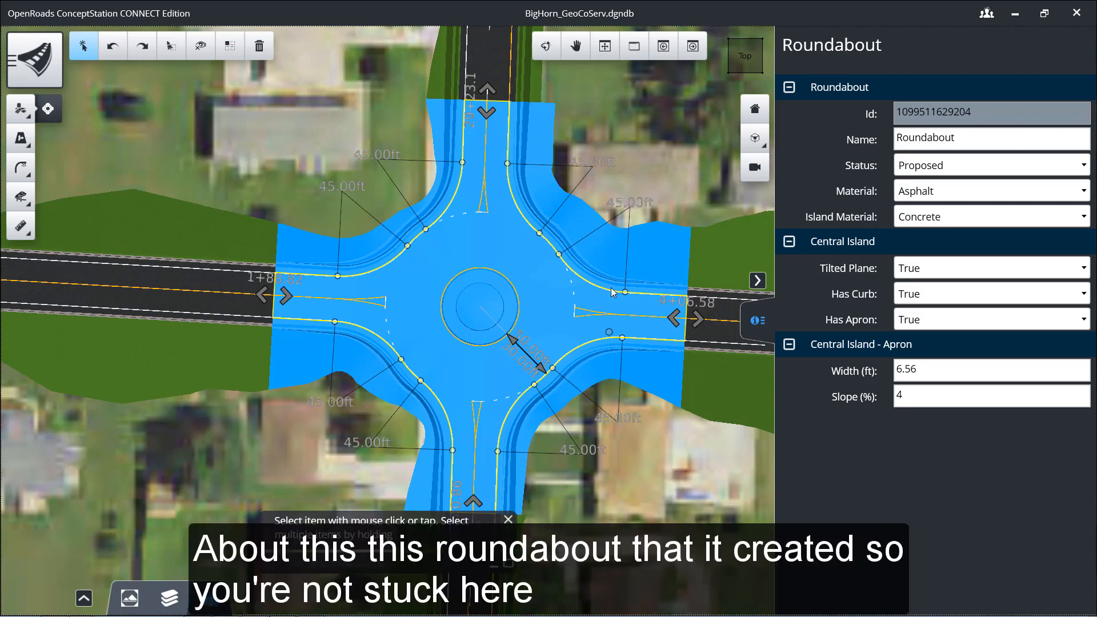
# - Set the radius of the roundabout's northeast corner curve next to the eastern approach to 30 ft
pyautogui.click(618, 205)
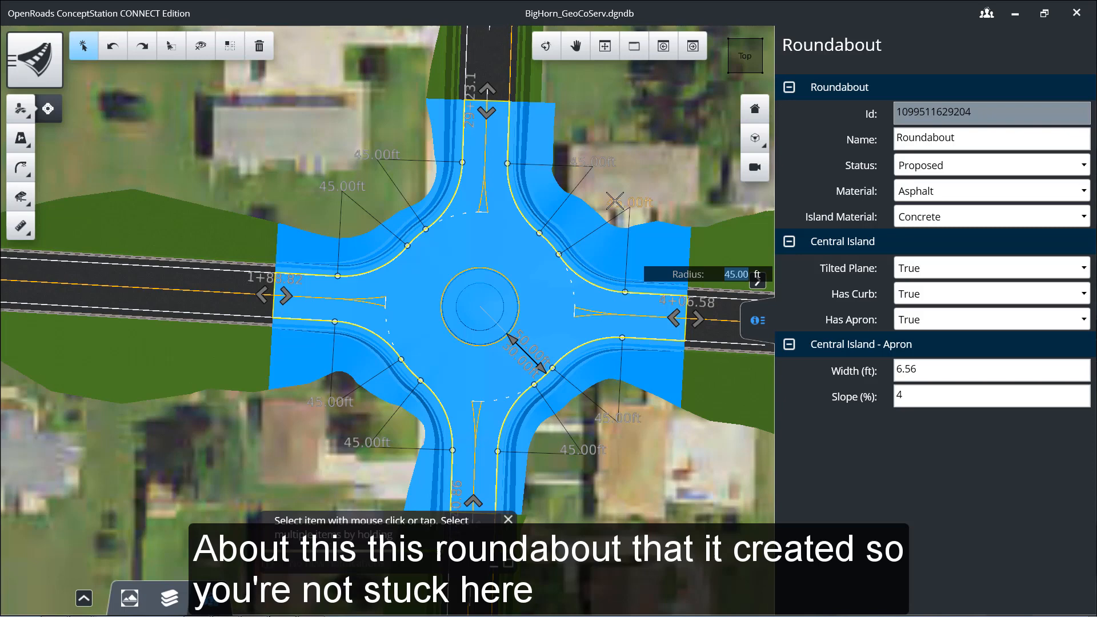
pyautogui.write('30')
pyautogui.press('Return')
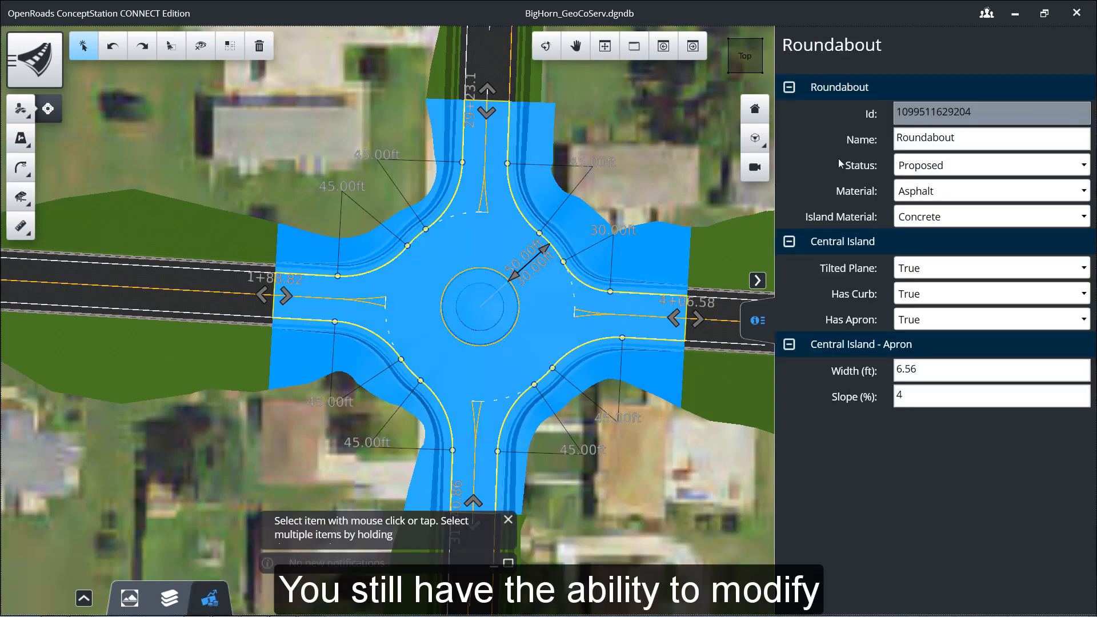
# - Rename the roundabout as Roundabout Big Horn South and give it concrete material with a grass island
pyautogui.click(965, 139)
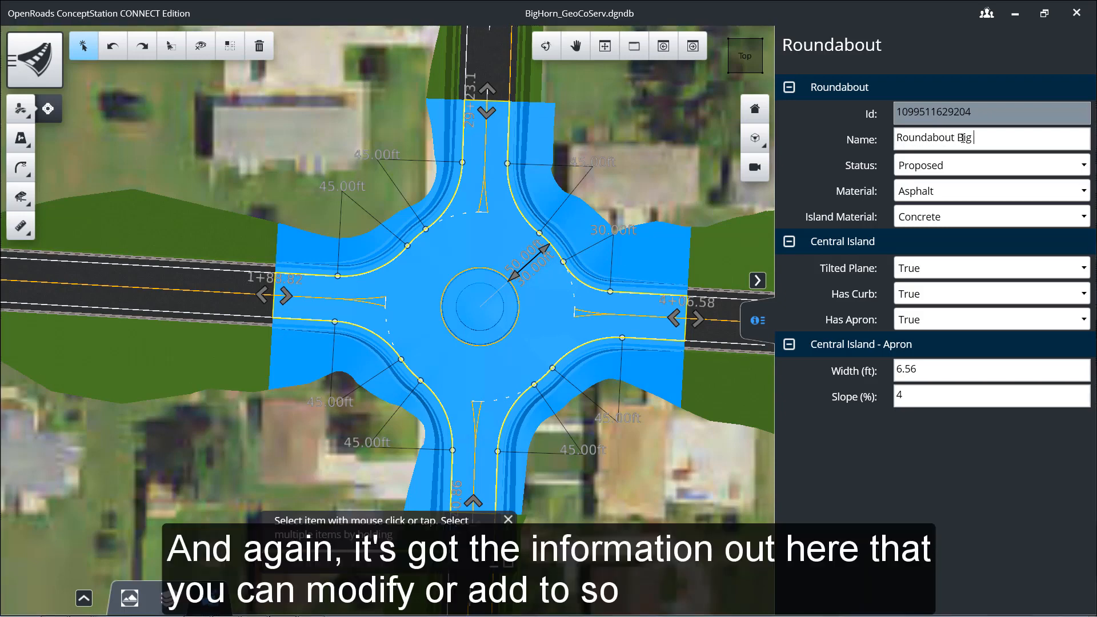
pyautogui.write('Big Horn South')
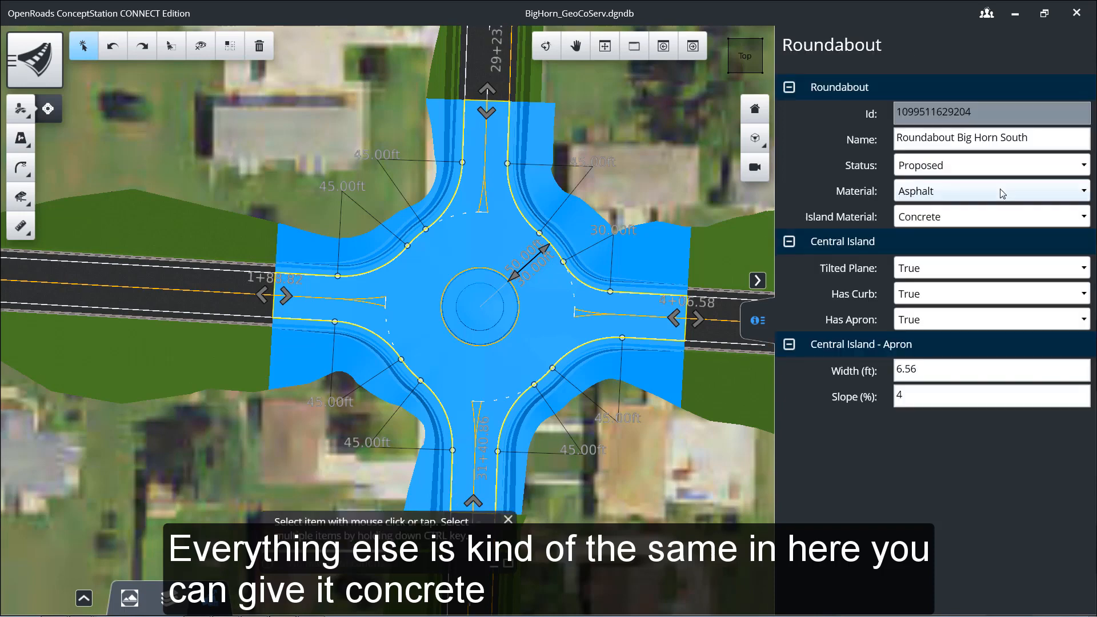
pyautogui.click(1002, 193)
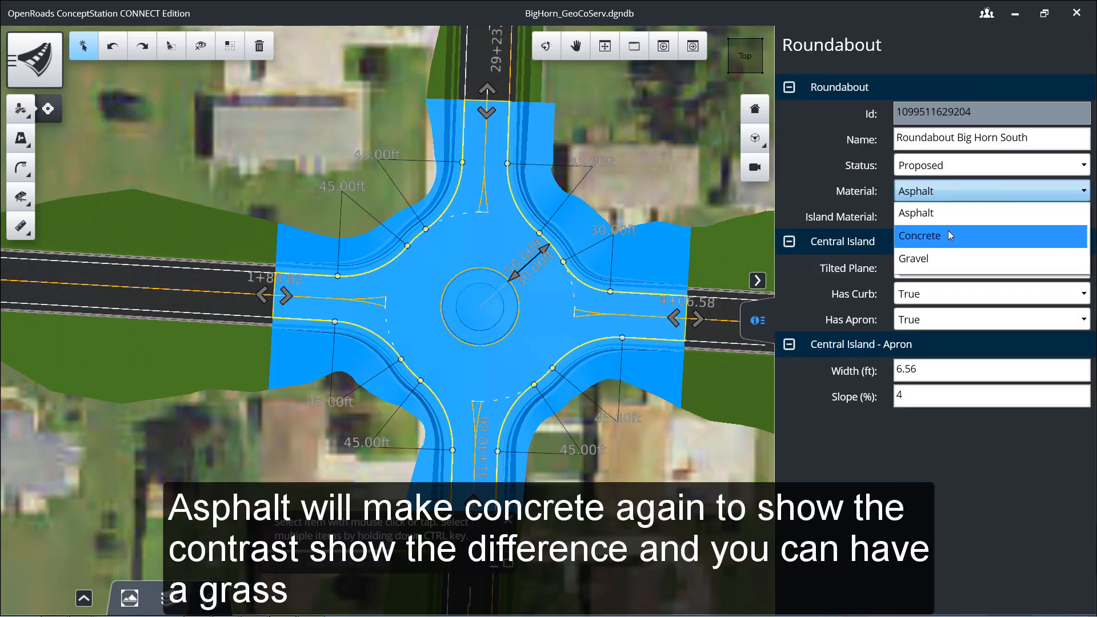
pyautogui.click(948, 233)
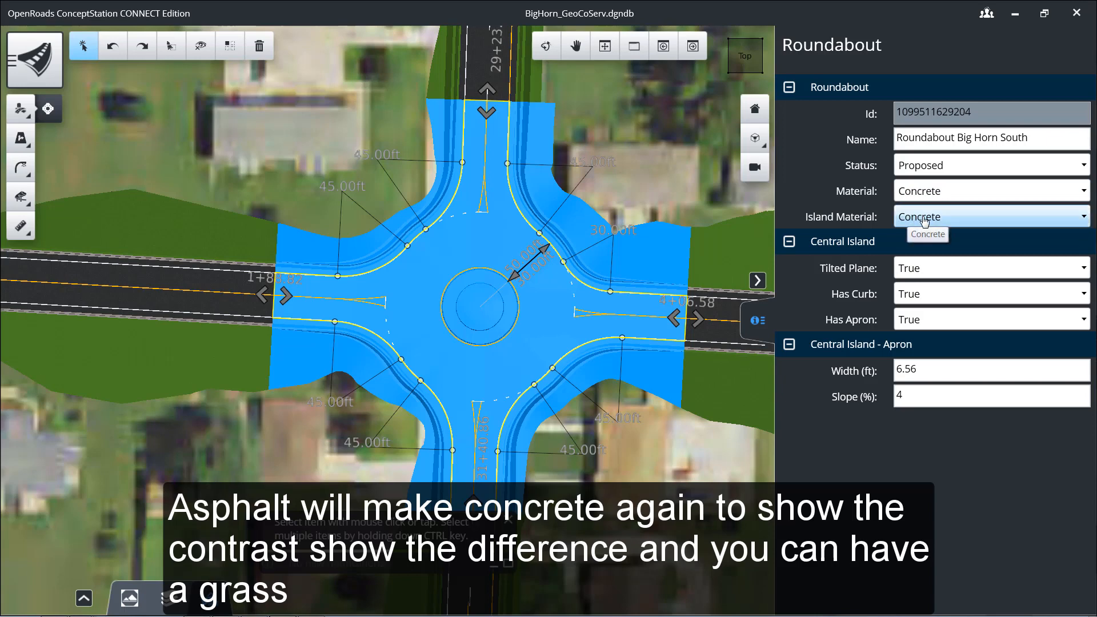
pyautogui.click(957, 221)
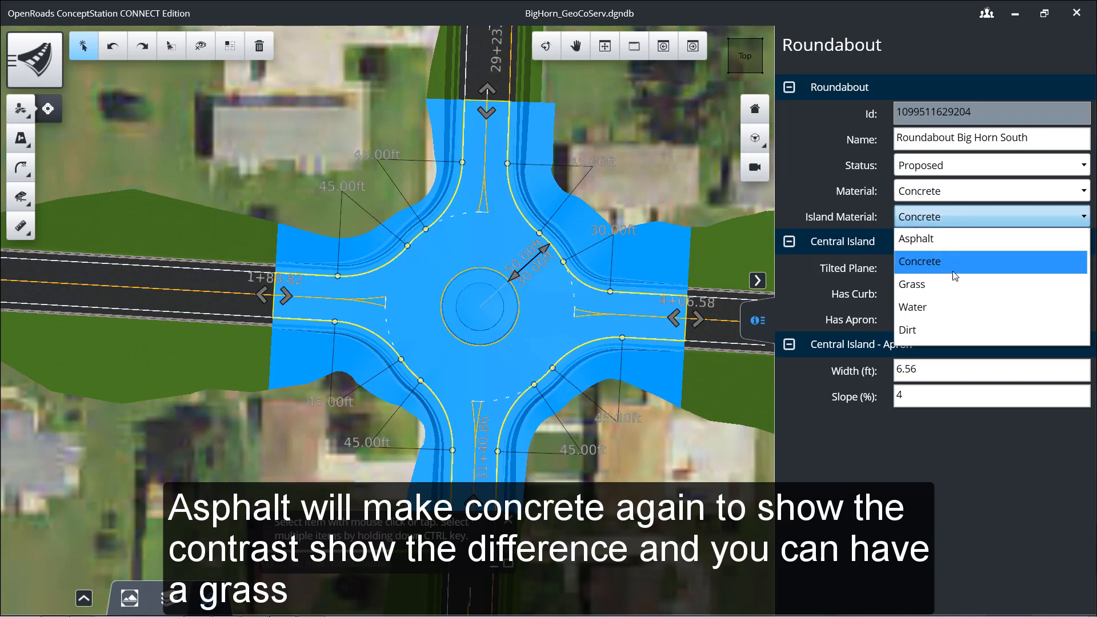
pyautogui.click(952, 284)
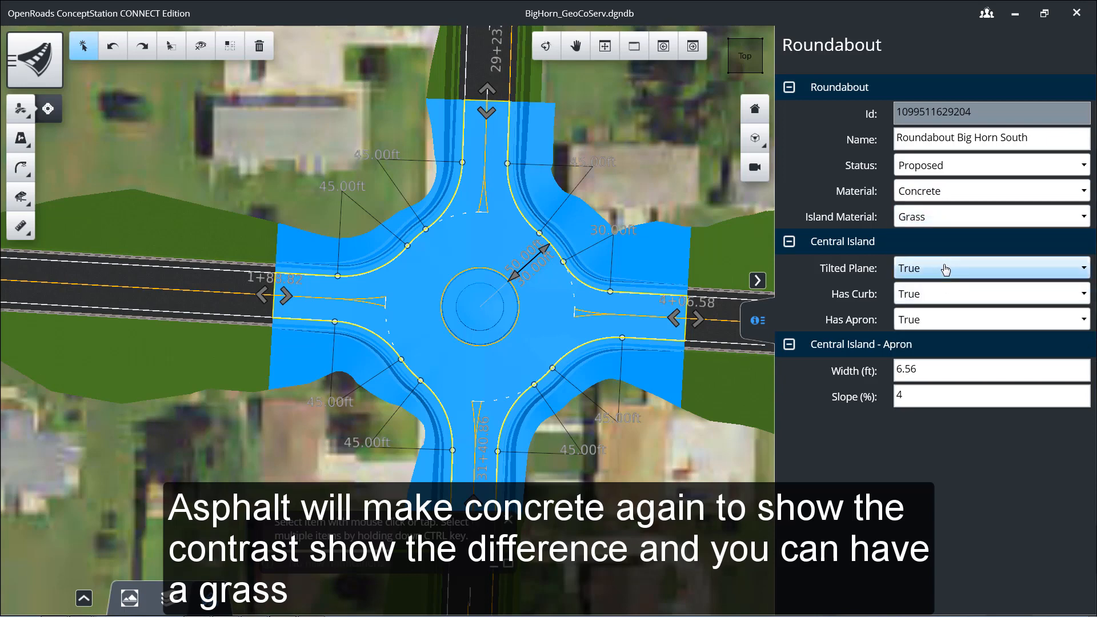
# - Keep the central island's curb and apron, and set the apron's width to 8 ft and slope to 2%
pyautogui.click(947, 299)
pyautogui.click(948, 302)
pyautogui.click(943, 319)
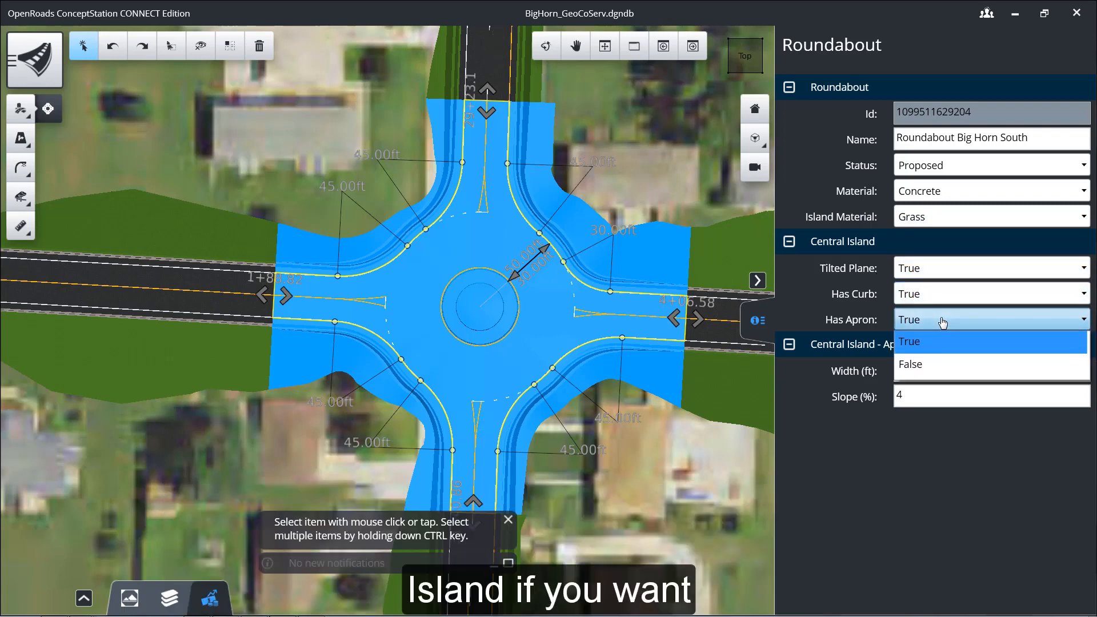
pyautogui.click(943, 321)
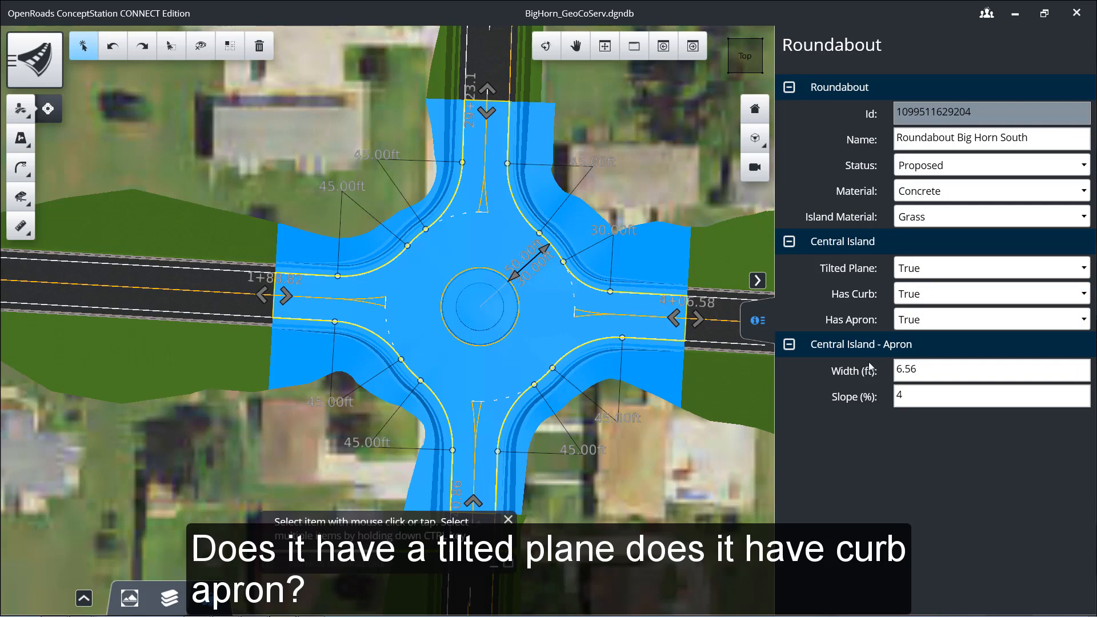
pyautogui.moveTo(924, 370); pyautogui.dragTo(896, 371)
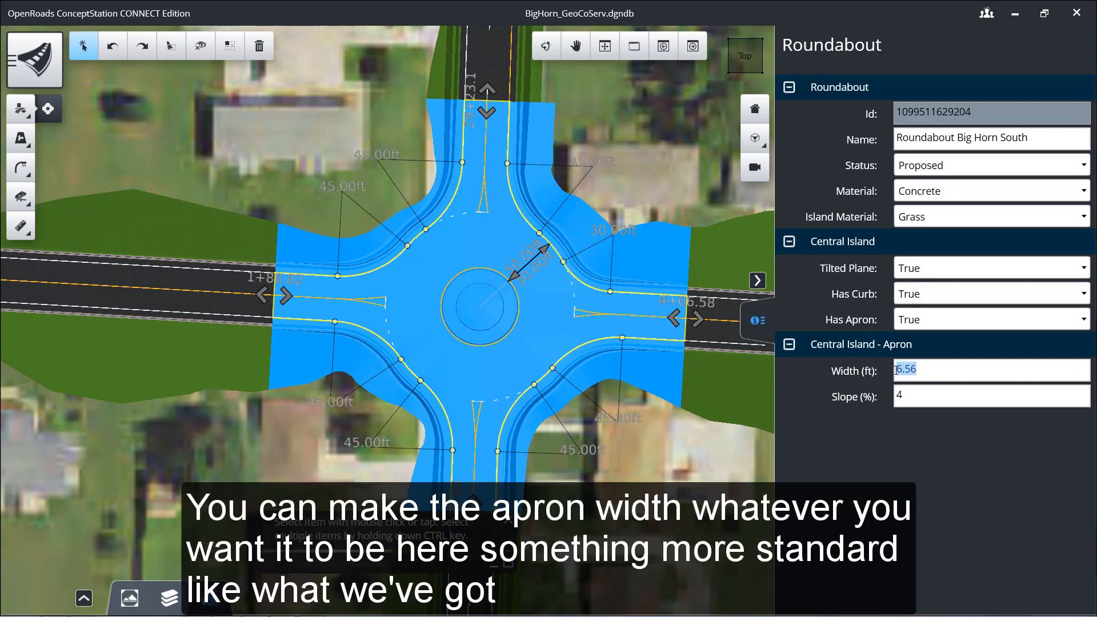
pyautogui.write('8')
pyautogui.click(918, 370)
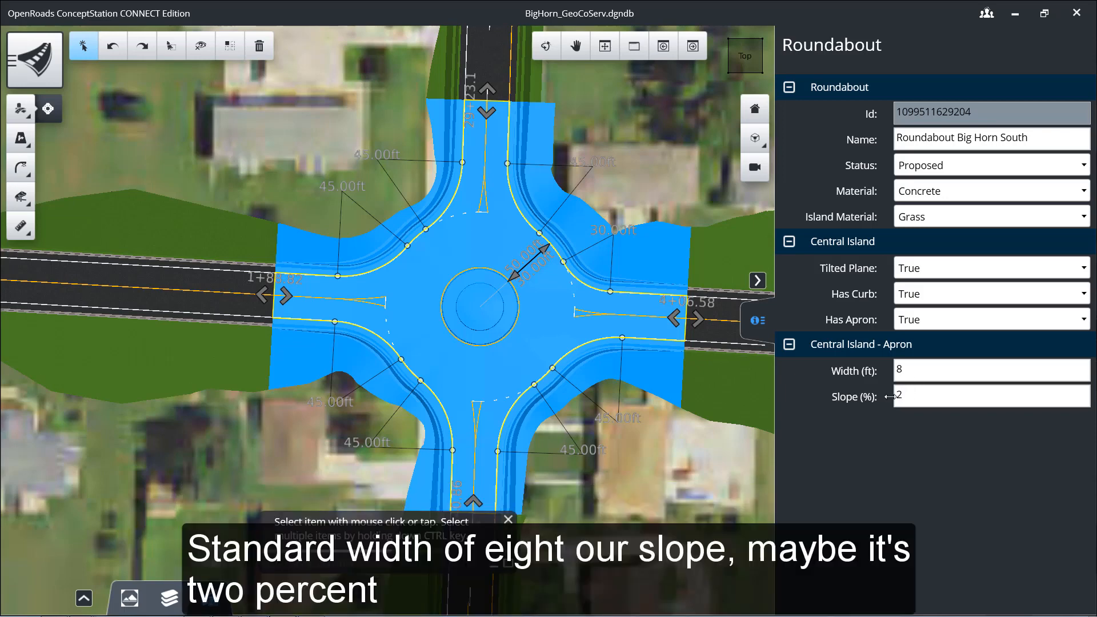
pyautogui.click(324, 176)
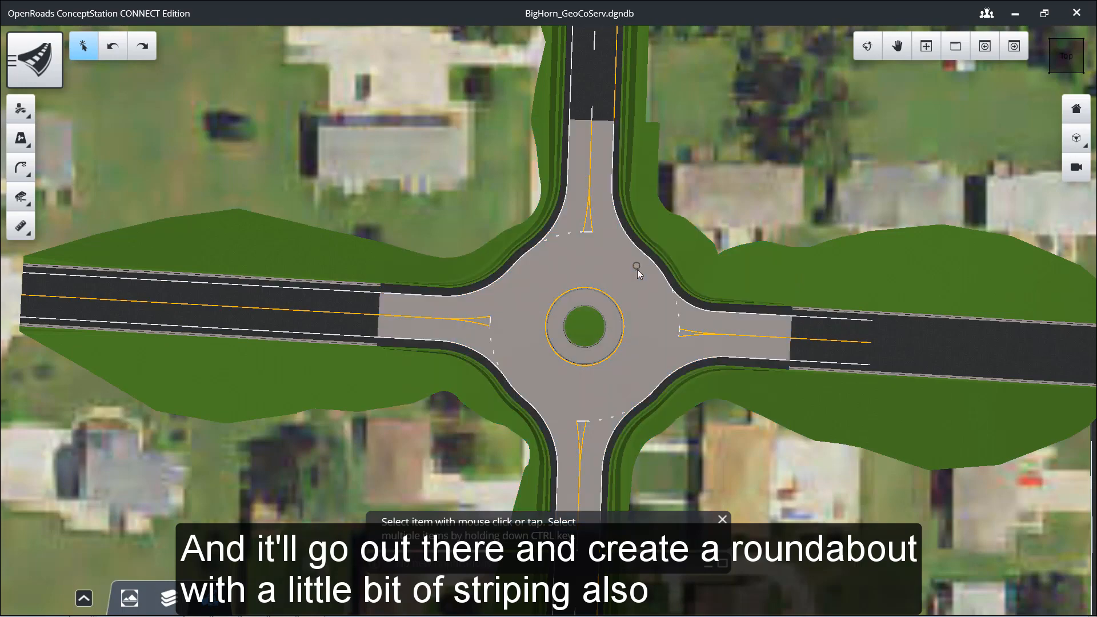
# - Examine the new side road's profile and its grades where it passes through the roundabout
pyautogui.scroll(-5, 714, 489)
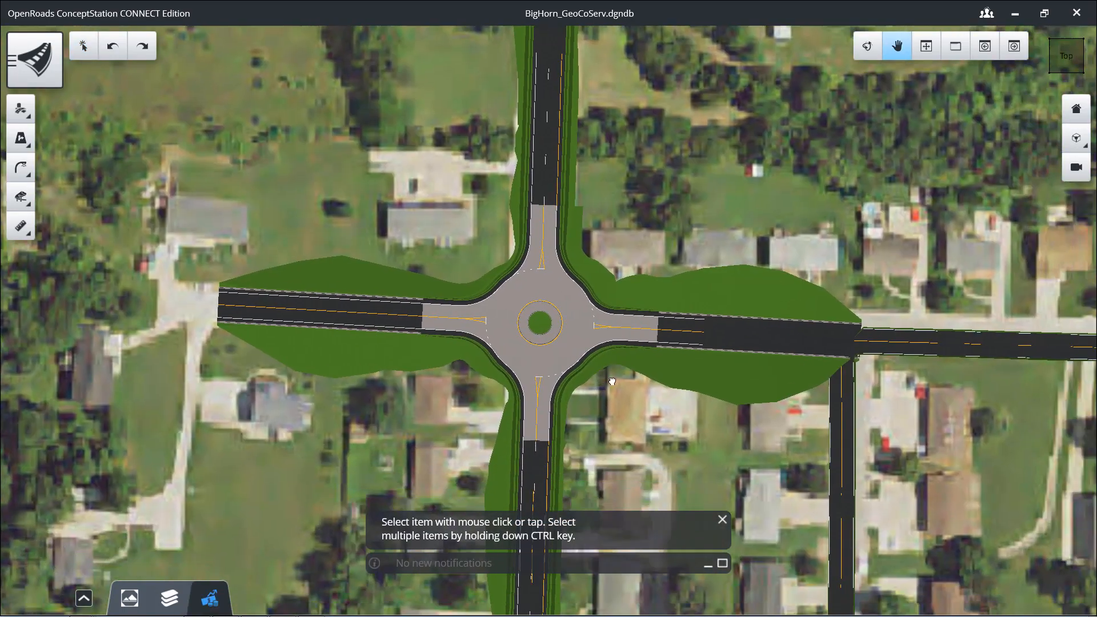
pyautogui.click(303, 257)
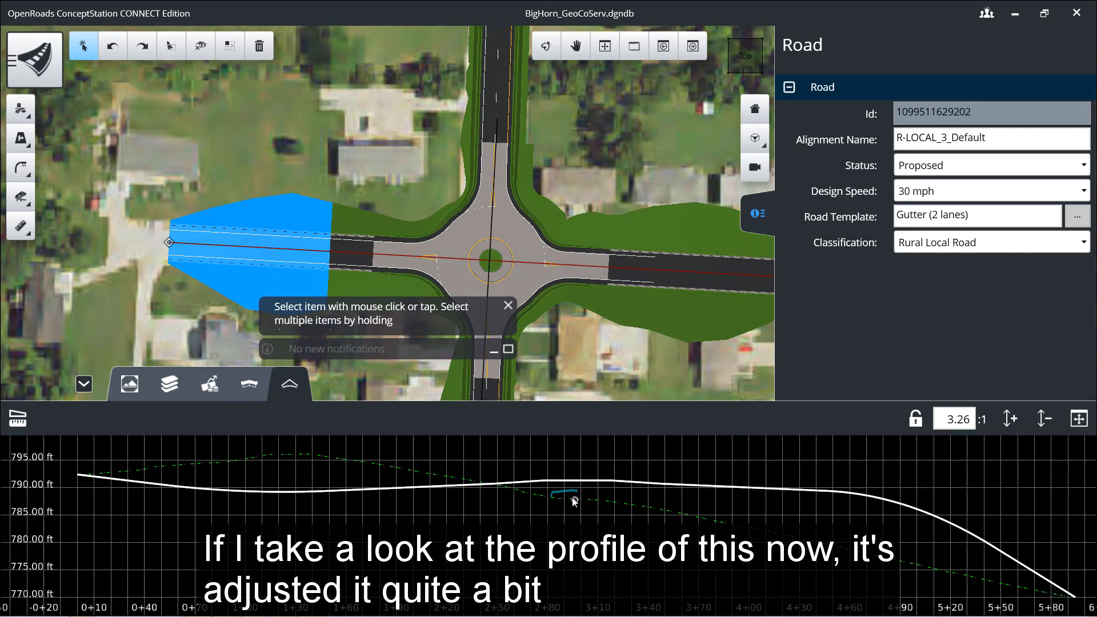
pyautogui.scroll(3, 575, 499)
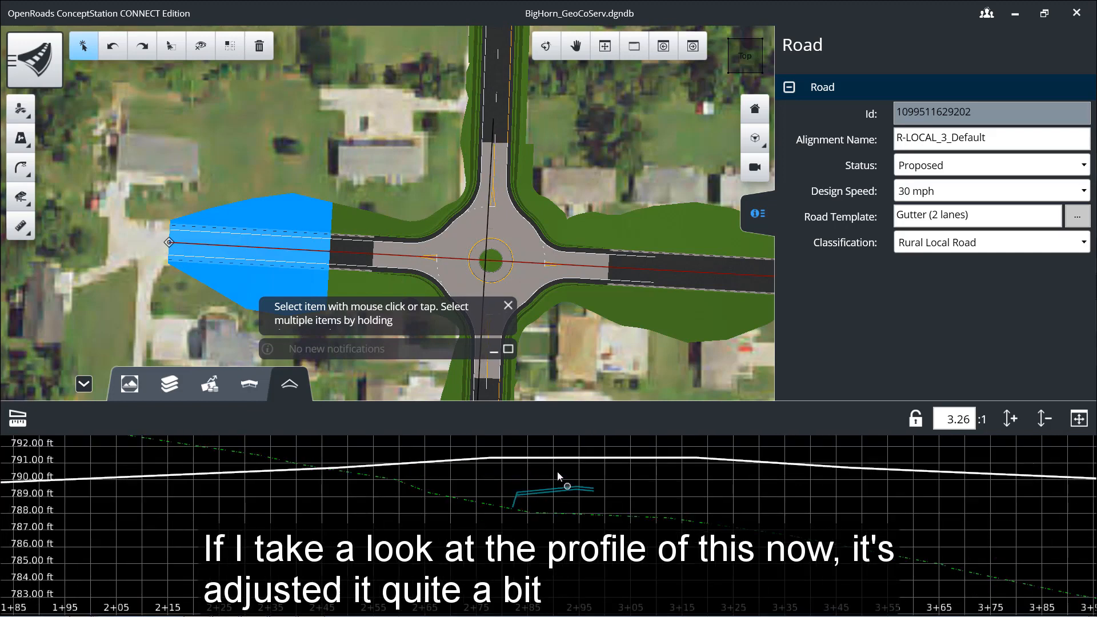
pyautogui.click(613, 459)
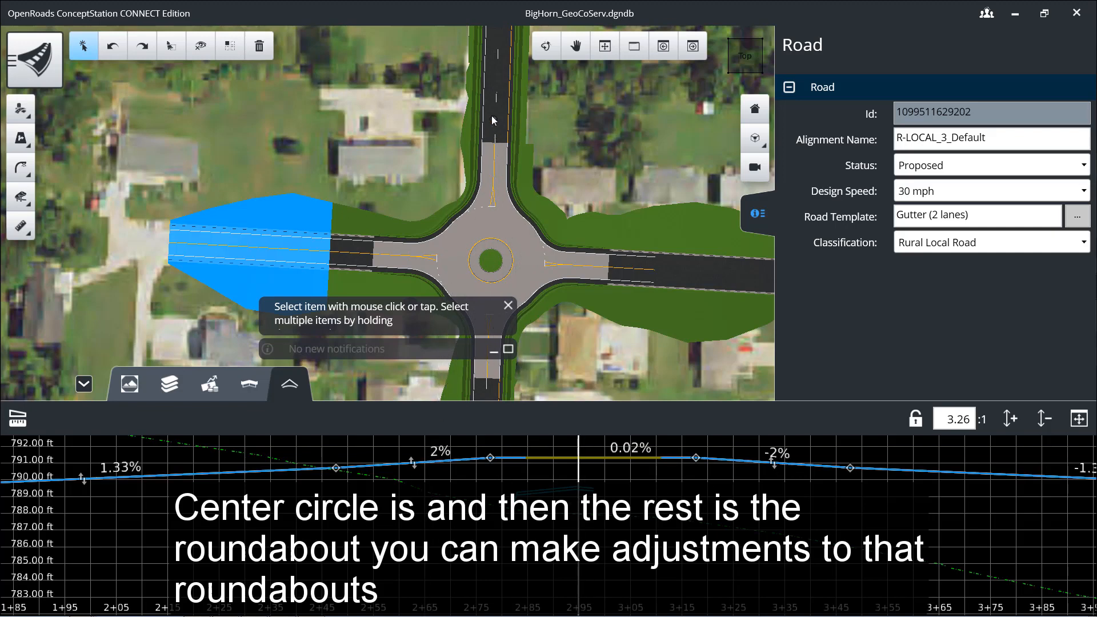
# - Lower the crest PVI north of the roundabout in the main road's profile by about 1 ft
pyautogui.click(497, 134)
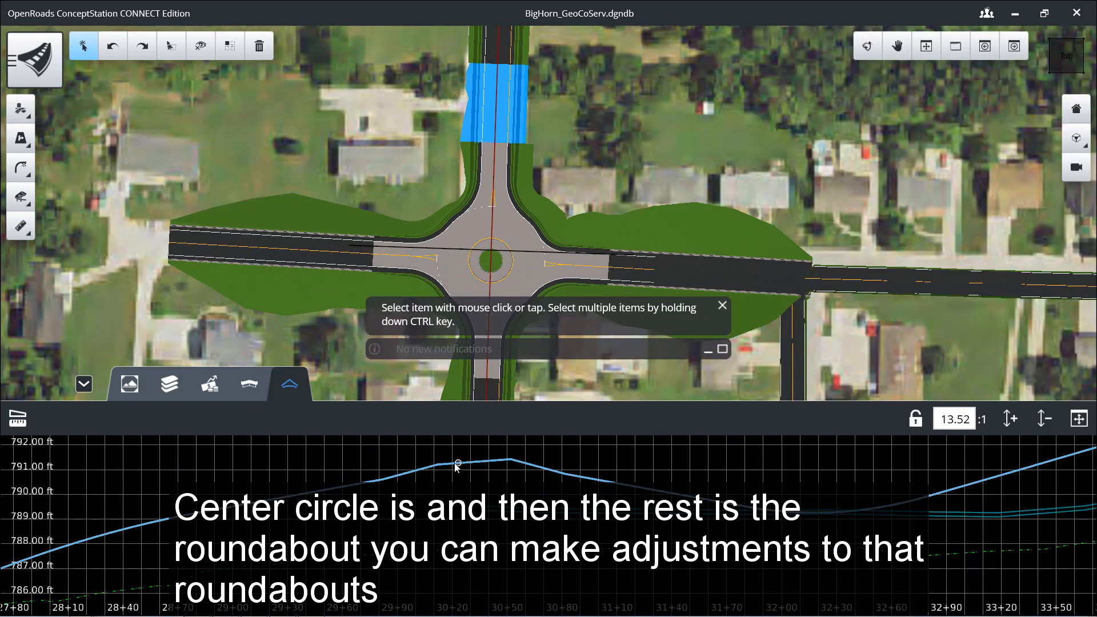
pyautogui.scroll(5, 460, 472)
pyautogui.click(457, 473)
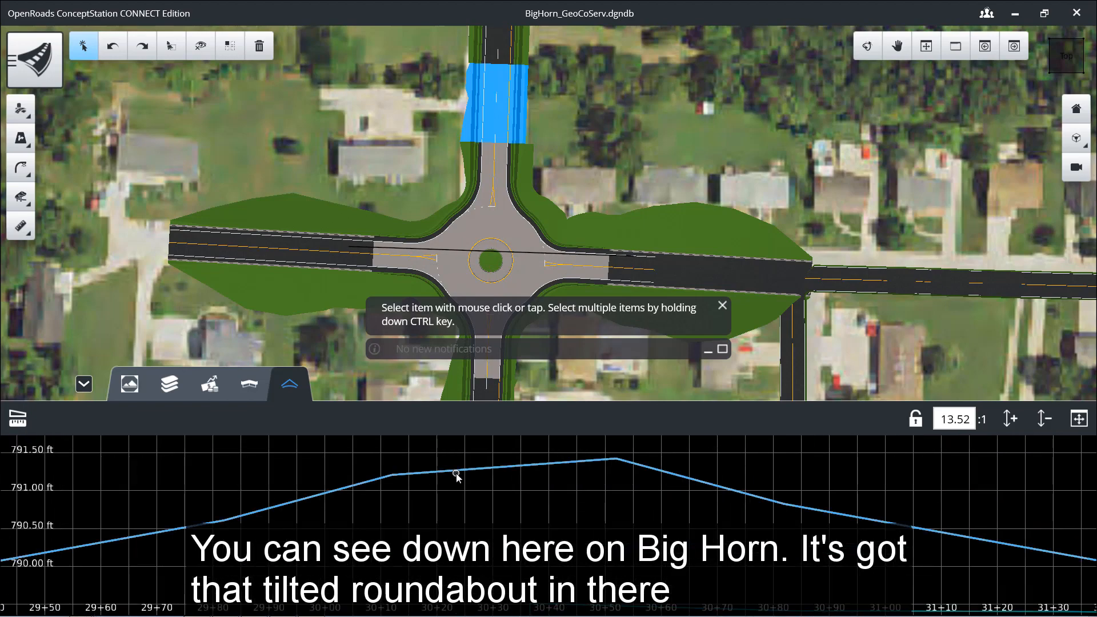
pyautogui.scroll(3, 459, 475)
pyautogui.scroll(-8, 459, 475)
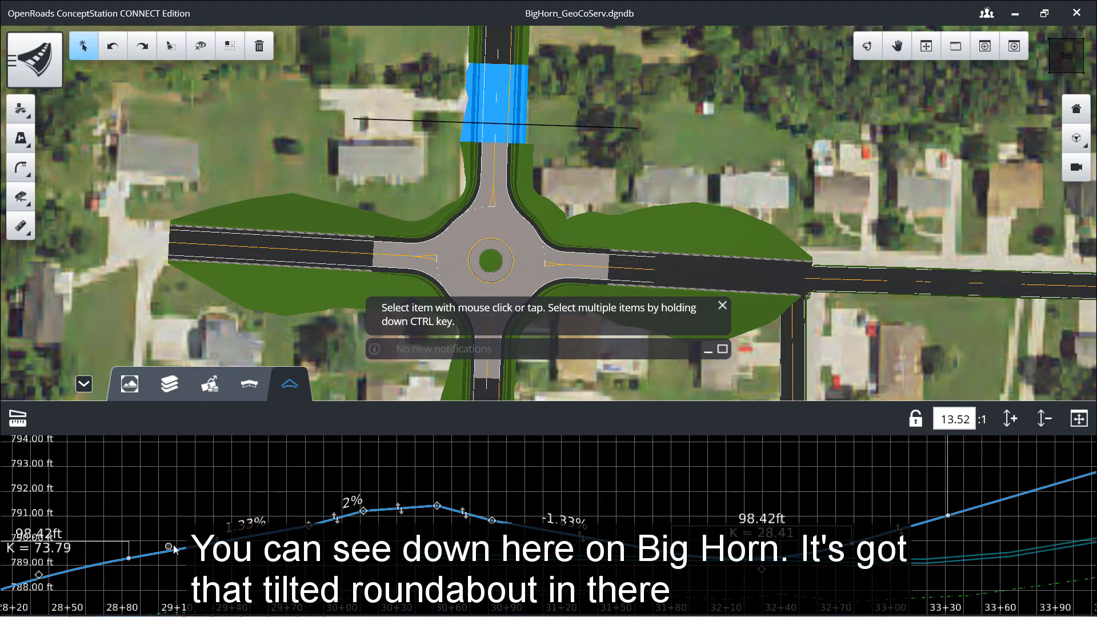
pyautogui.moveTo(44, 579); pyautogui.dragTo(263, 528, button='middle')
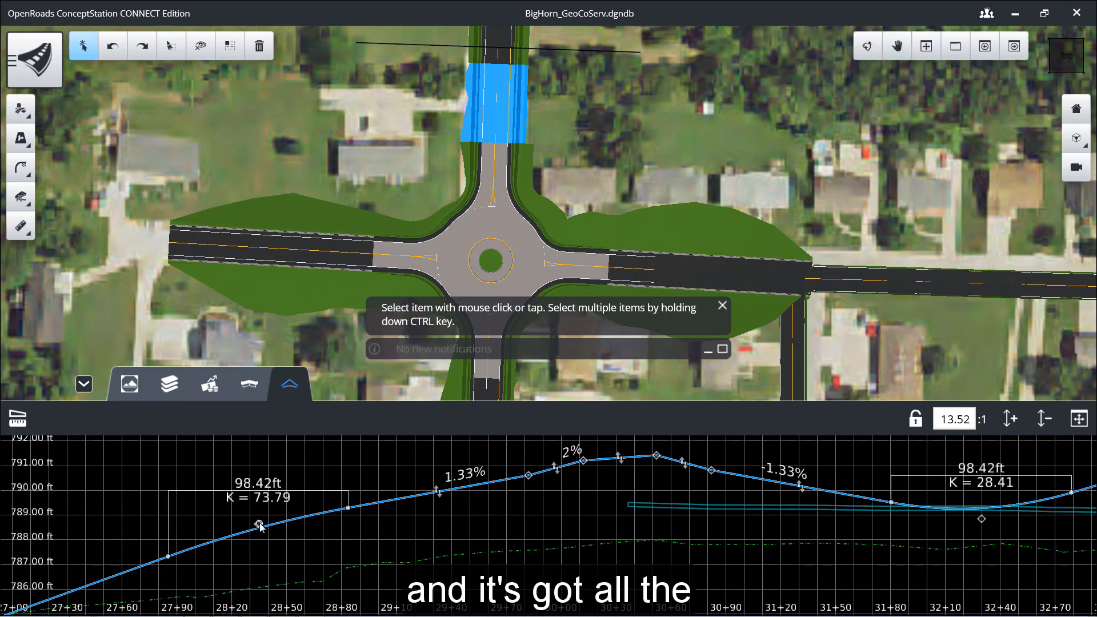
pyautogui.moveTo(263, 530); pyautogui.dragTo(276, 560)
# - Try to move the second PVI south of the roundabout and shorten its vertical curve to 112.08 ft
pyautogui.scroll(-10, 294, 539)
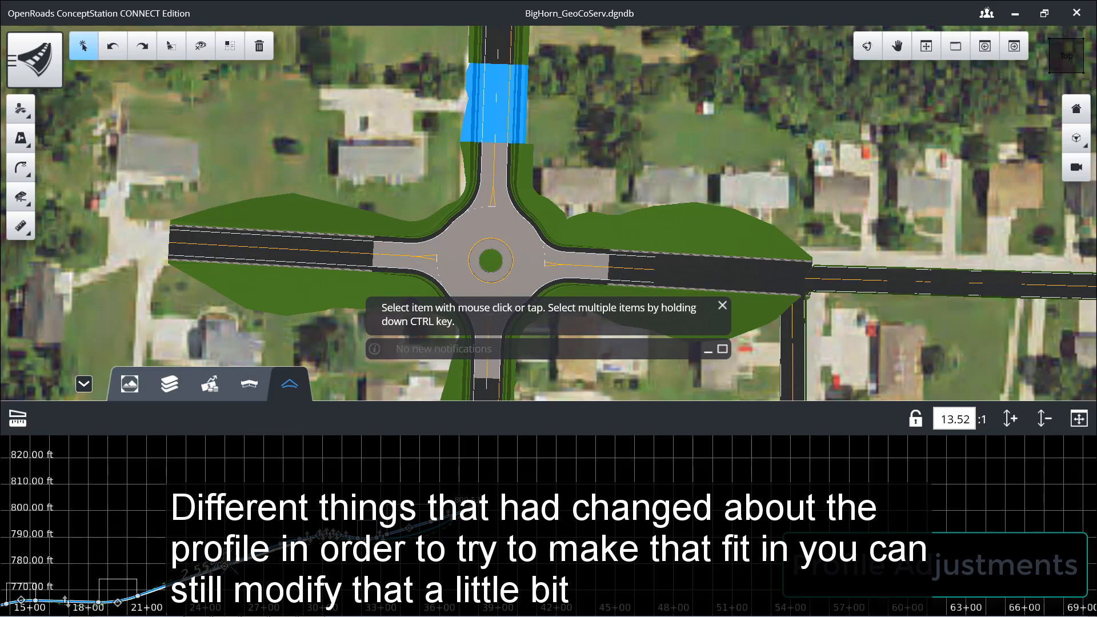
pyautogui.scroll(5, 408, 536)
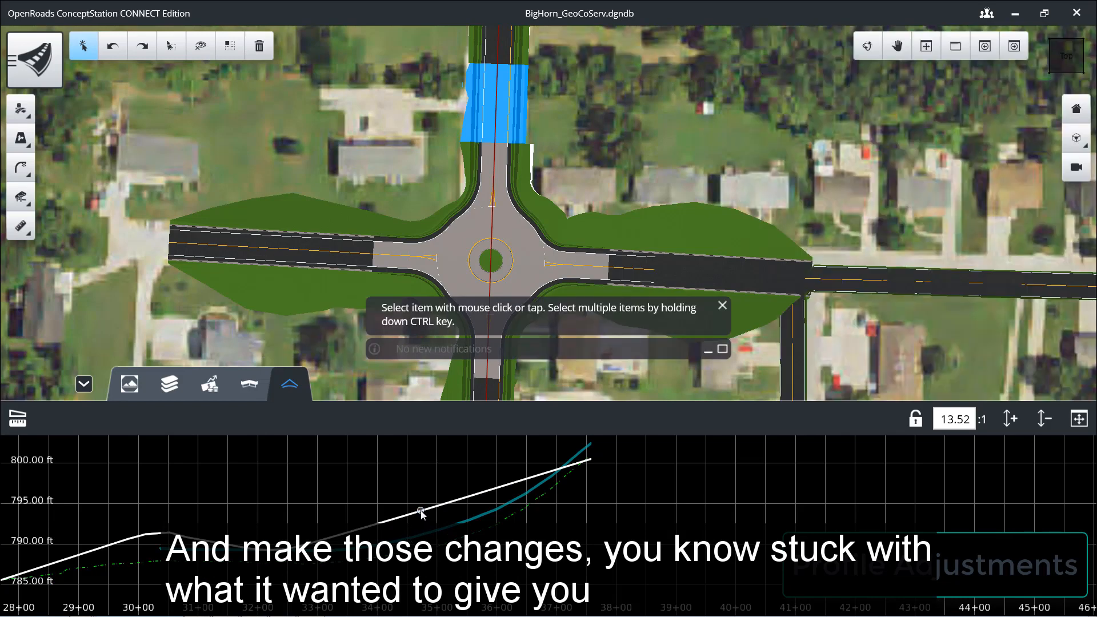
pyautogui.click(421, 512)
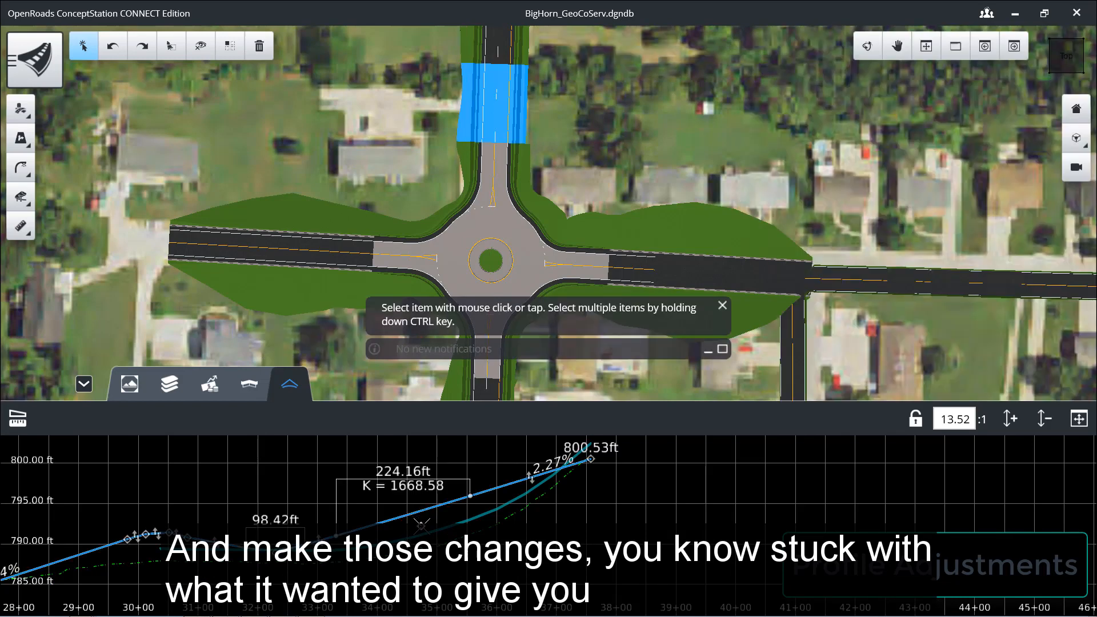
pyautogui.moveTo(447, 558); pyautogui.dragTo(460, 531)
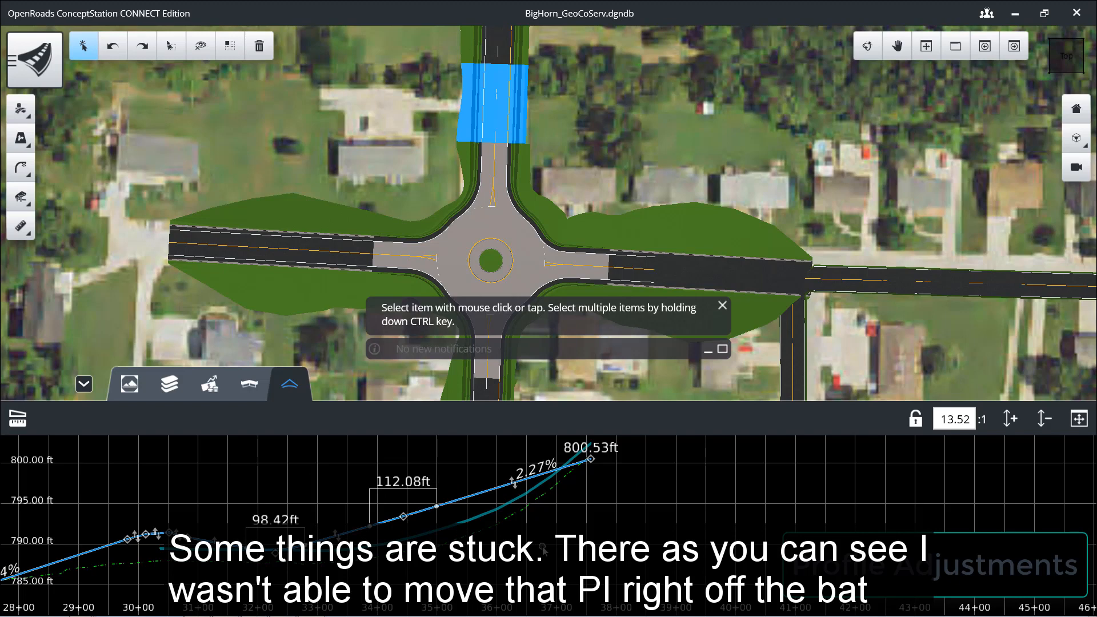
# - Delete the PVI at the 112.08 ft curve from the main road's profile
pyautogui.scroll(1, 402, 518)
pyautogui.rightClick(578, 517)
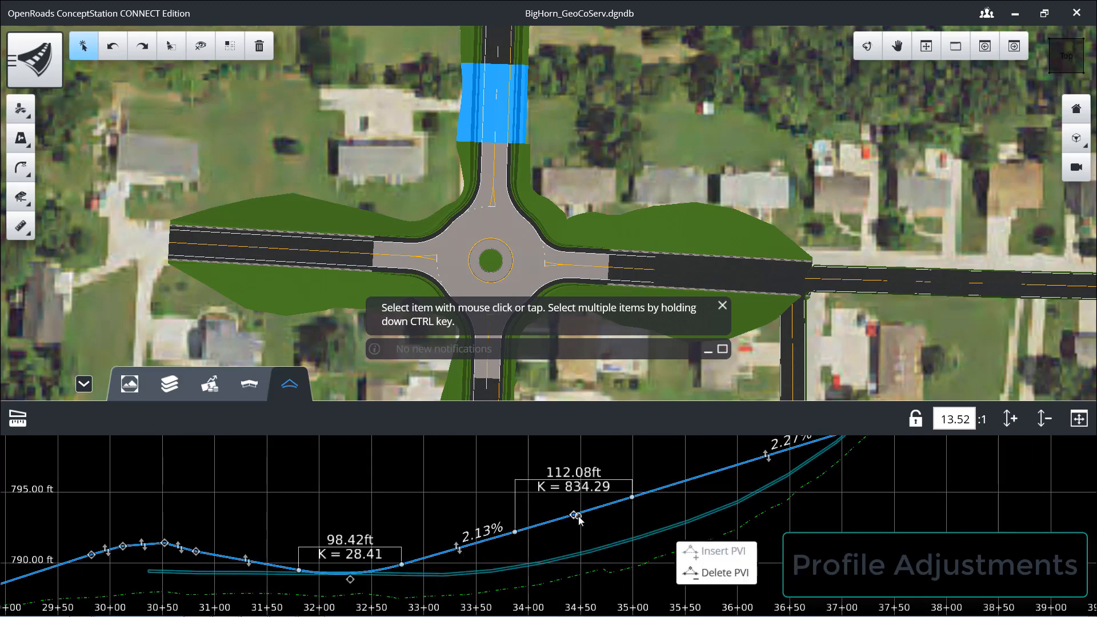
pyautogui.click(373, 577)
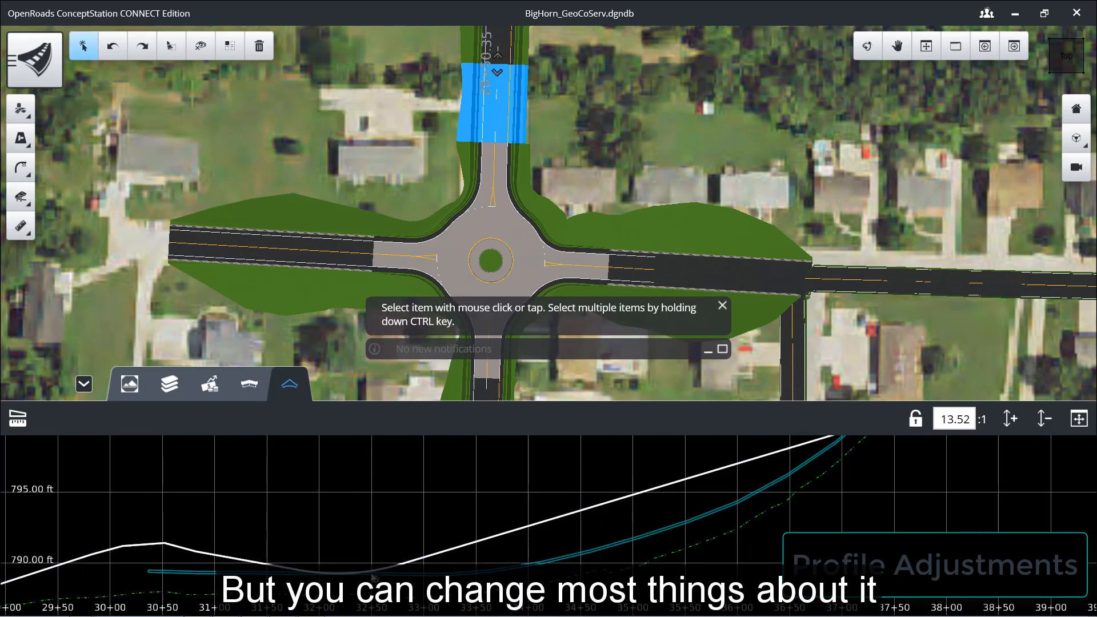
# - Shift the remaining sag PVI and lengthen its vertical curve to 293.98 ft, with grades of -0.48% and 3.33%
pyautogui.click(399, 565)
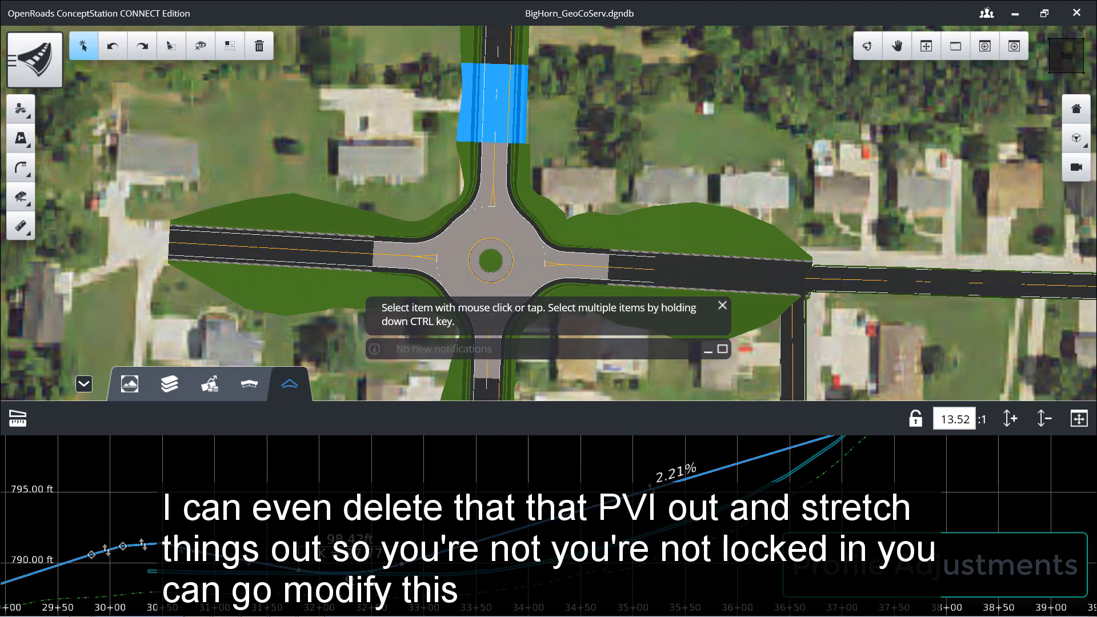
pyautogui.moveTo(309, 570); pyautogui.dragTo(393, 574)
pyautogui.click(506, 570)
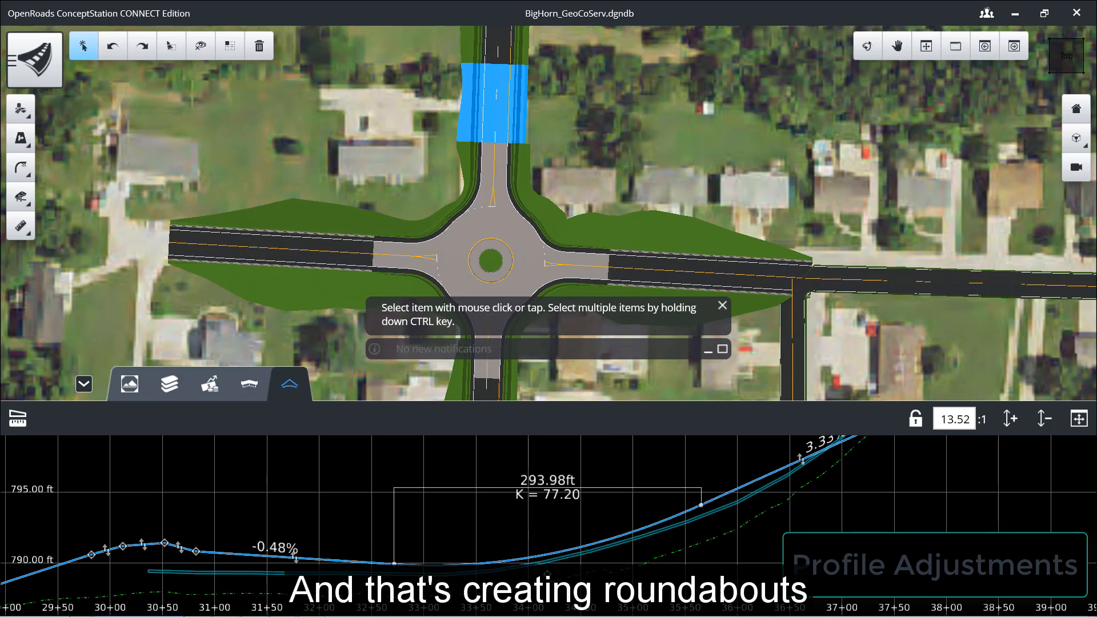
pyautogui.click(762, 352)
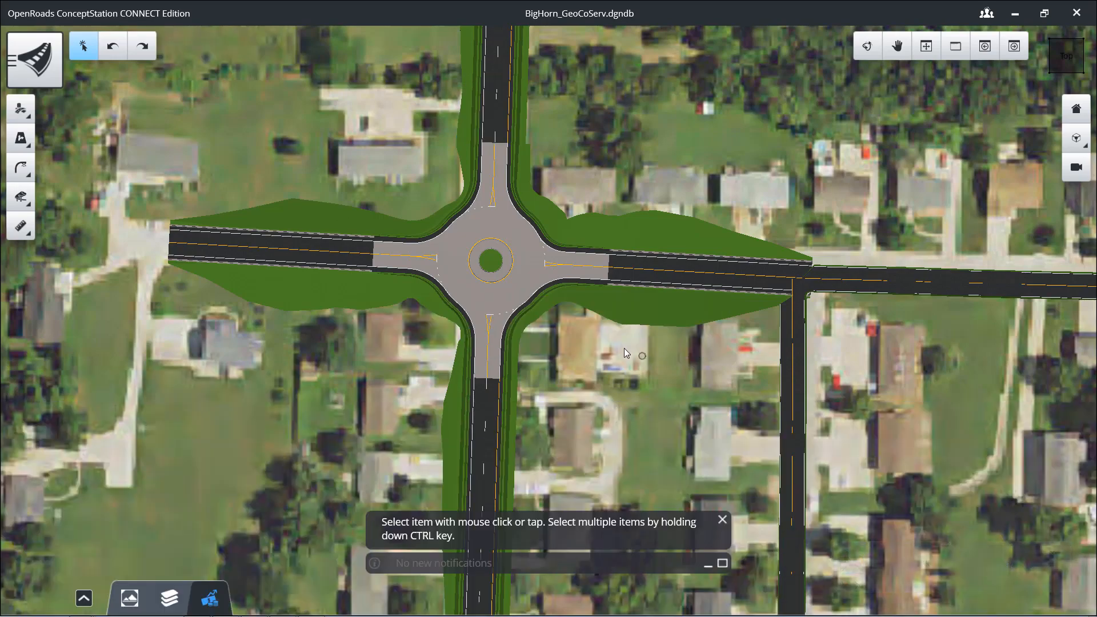
pyautogui.moveTo(625, 348); pyautogui.dragTo(660, 441, button='middle')
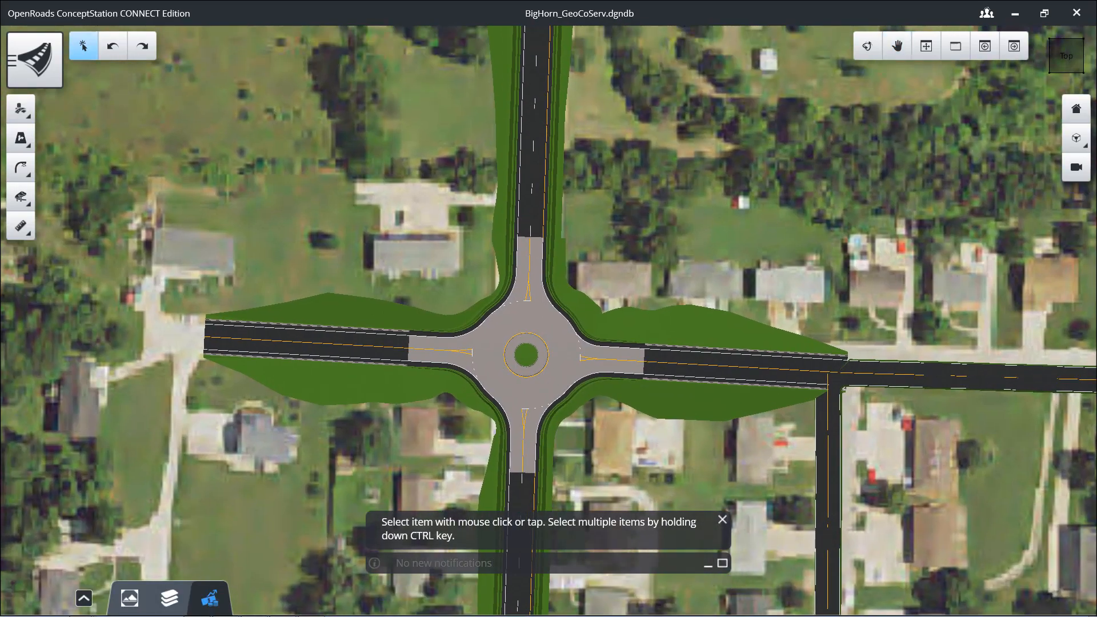